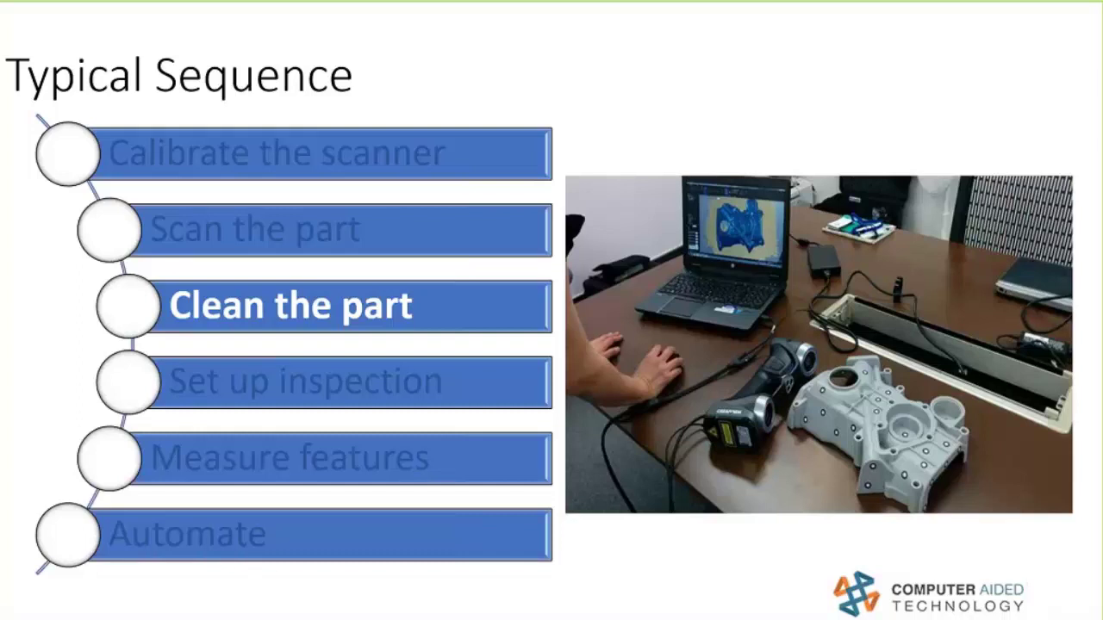
Step: Advance the slide sequence to the Set up inspection step
{"action": "key", "text": "Right"}
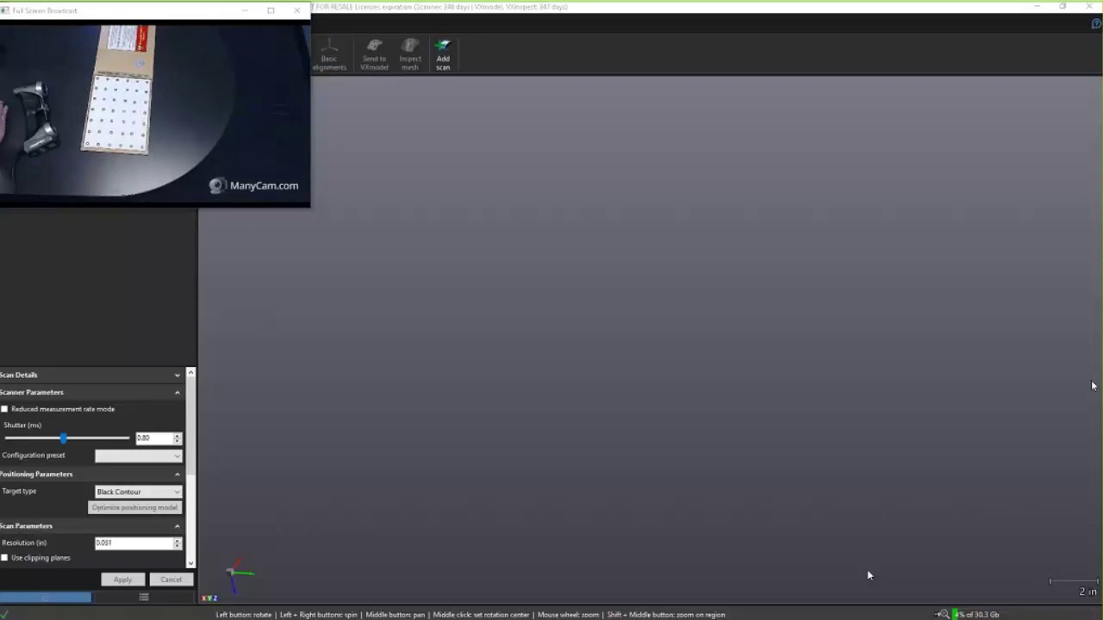
Step: Move the webcam window down out of the workspace and start scanner calibration
{"action": "left_click", "coordinate": [179, 15]}
{"action": "left_click_drag", "start_coordinate": [173, 120], "coordinate": [170, 221]}
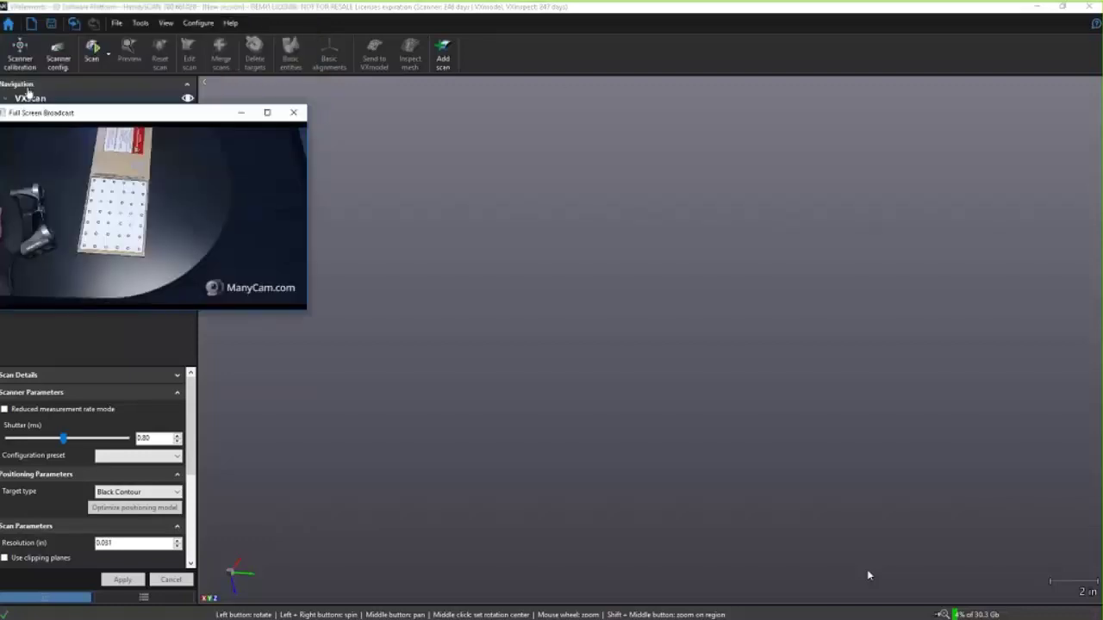
{"action": "left_click", "coordinate": [19, 55]}
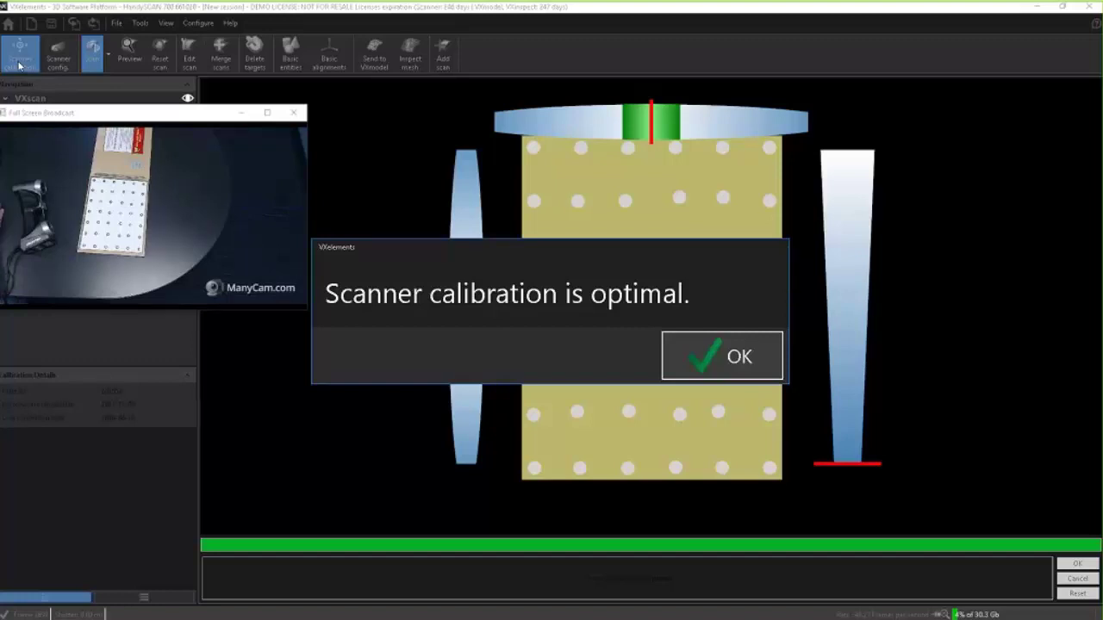
Step: Accept and apply the scanner calibration
{"action": "left_click", "coordinate": [722, 356]}
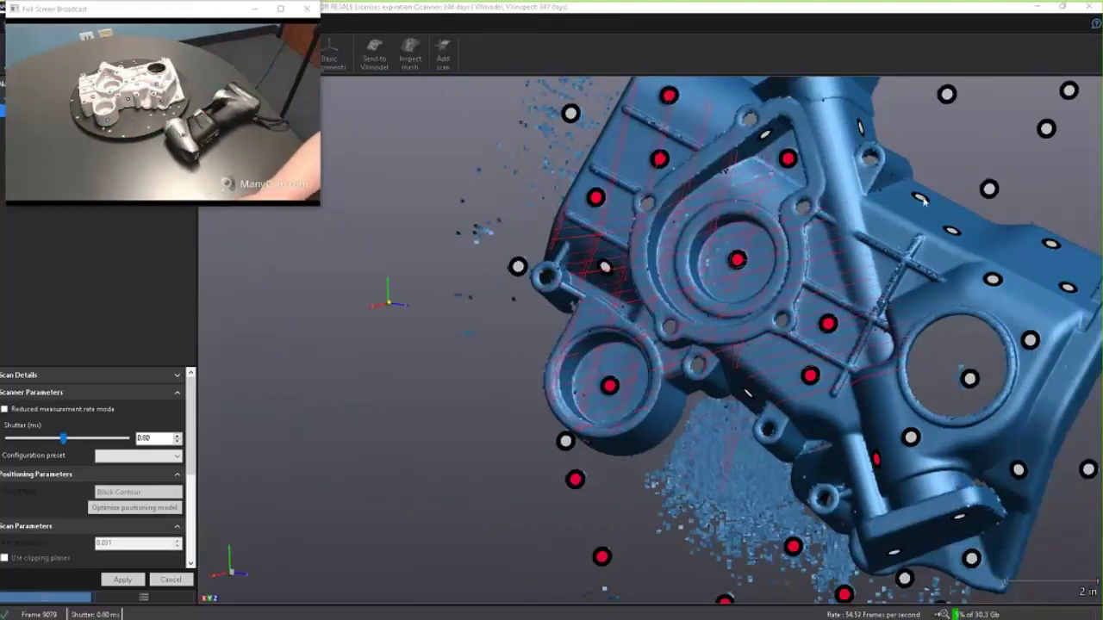
Step: Orbit and zoom the 3D view around the part while its remaining sides are scanned
{"action": "scroll", "coordinate": [925, 201], "scroll_direction": "down", "scroll_amount": 3}
{"action": "left_click_drag", "start_coordinate": [925, 201], "coordinate": [783, 319]}
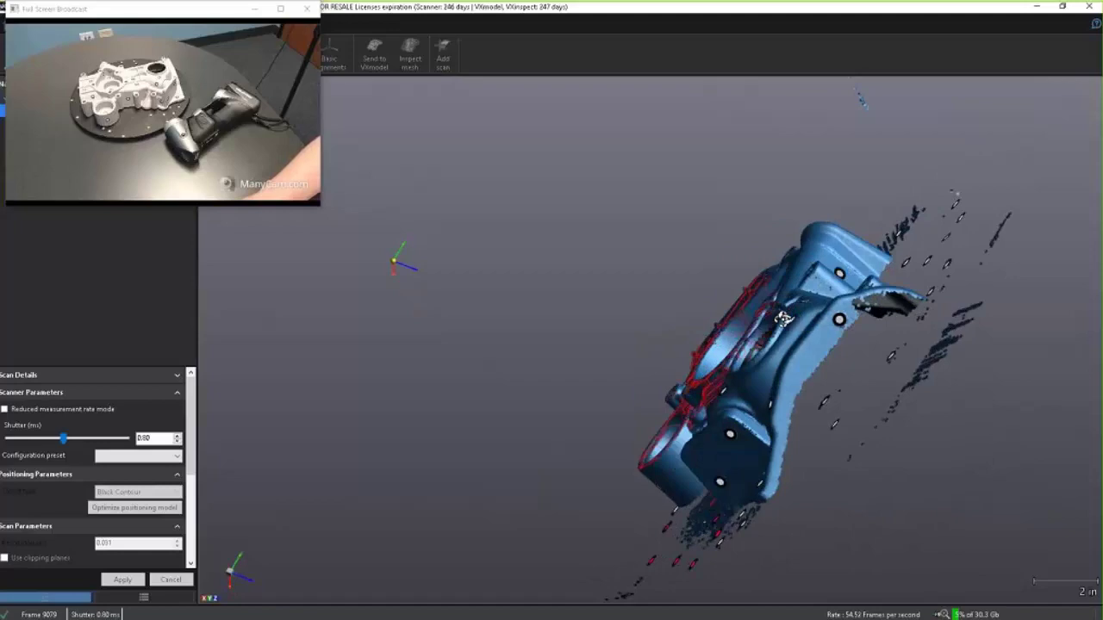
{"action": "left_click_drag", "start_coordinate": [853, 321], "coordinate": [918, 285]}
{"action": "left_click_drag", "start_coordinate": [701, 463], "coordinate": [719, 400]}
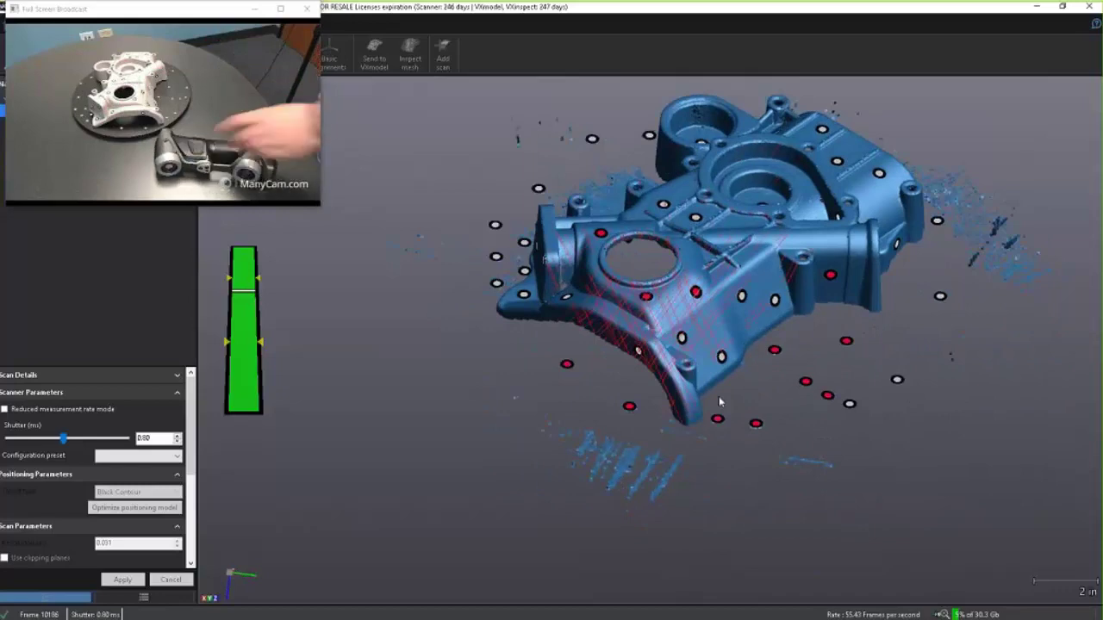
{"action": "left_click_drag", "start_coordinate": [604, 269], "coordinate": [639, 251]}
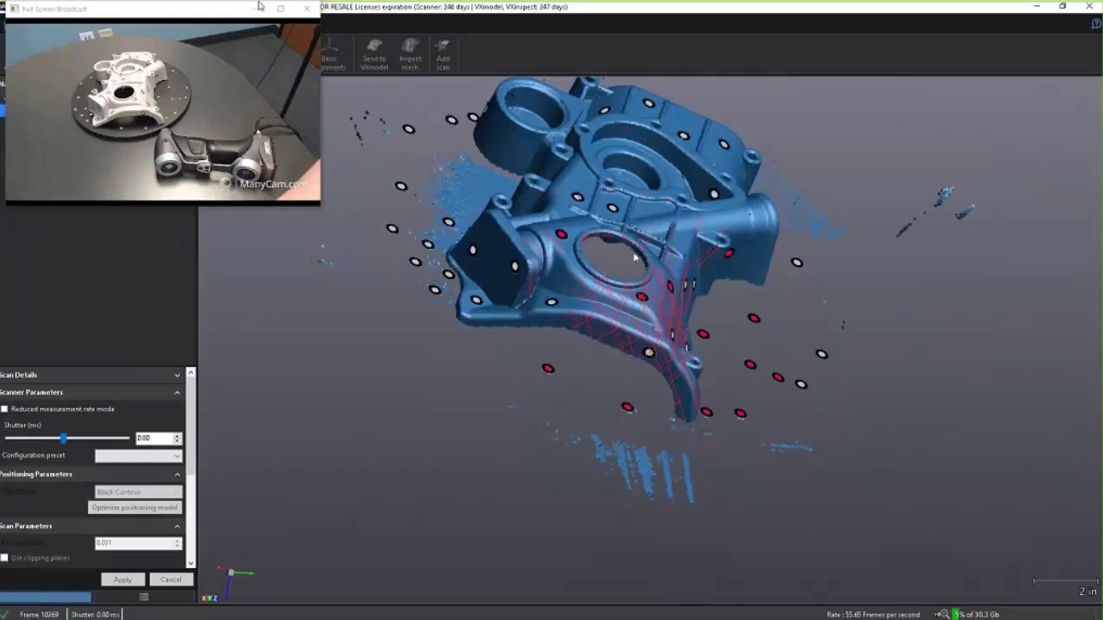
{"action": "left_click", "coordinate": [636, 257]}
{"action": "left_click_drag", "start_coordinate": [635, 256], "coordinate": [664, 365]}
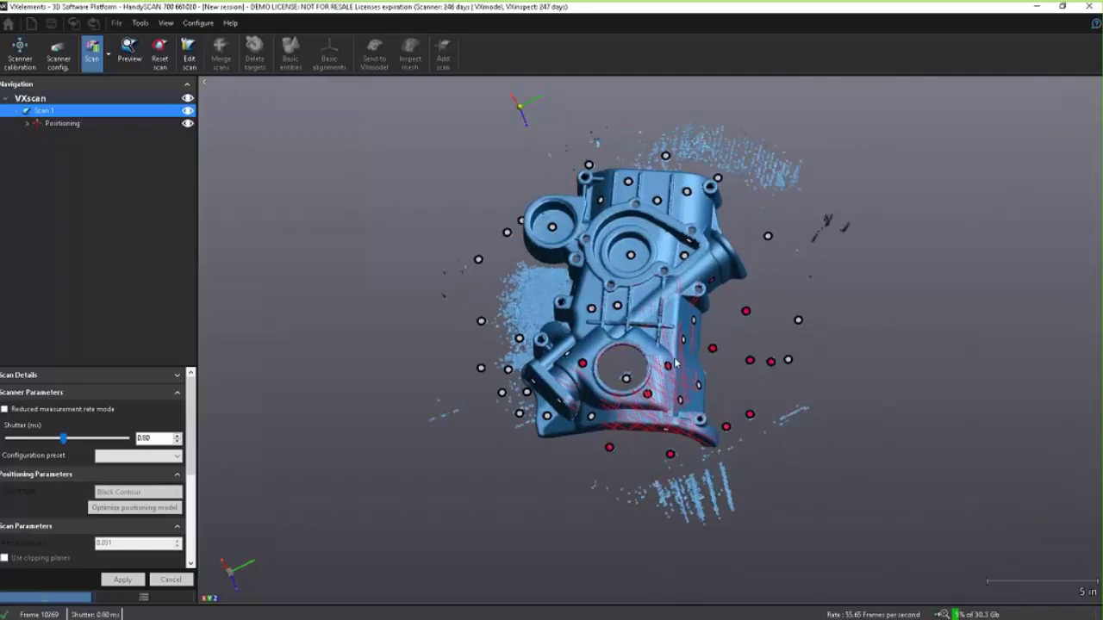
Step: Rotate and enlarge the view to inspect Scan 1's captured mesh
{"action": "left_click_drag", "start_coordinate": [678, 357], "coordinate": [680, 363]}
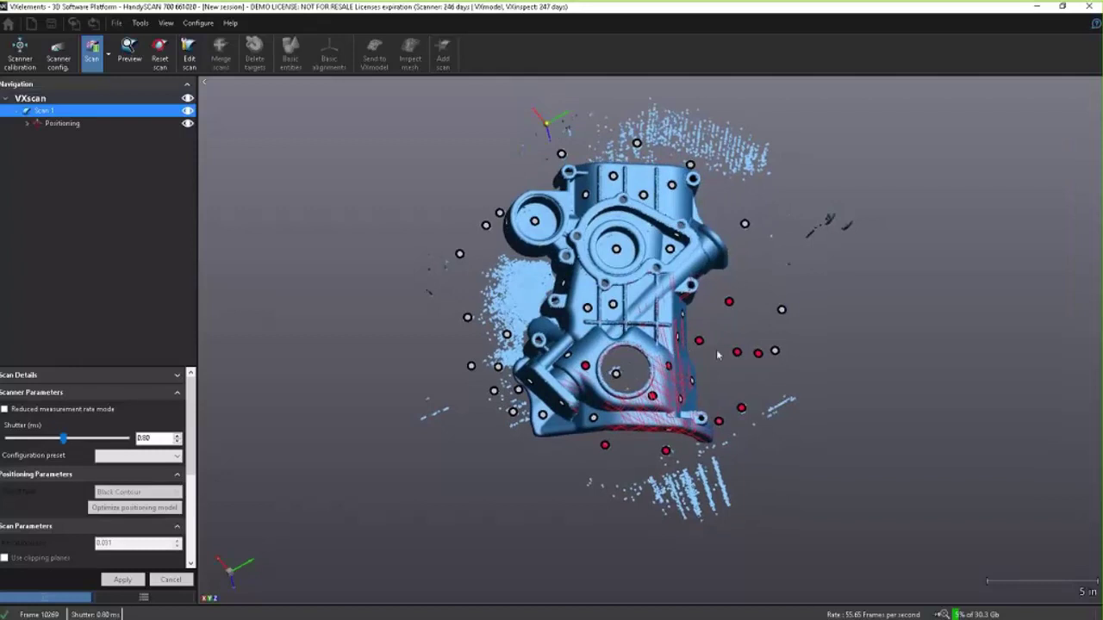
{"action": "left_click_drag", "start_coordinate": [692, 338], "coordinate": [642, 348]}
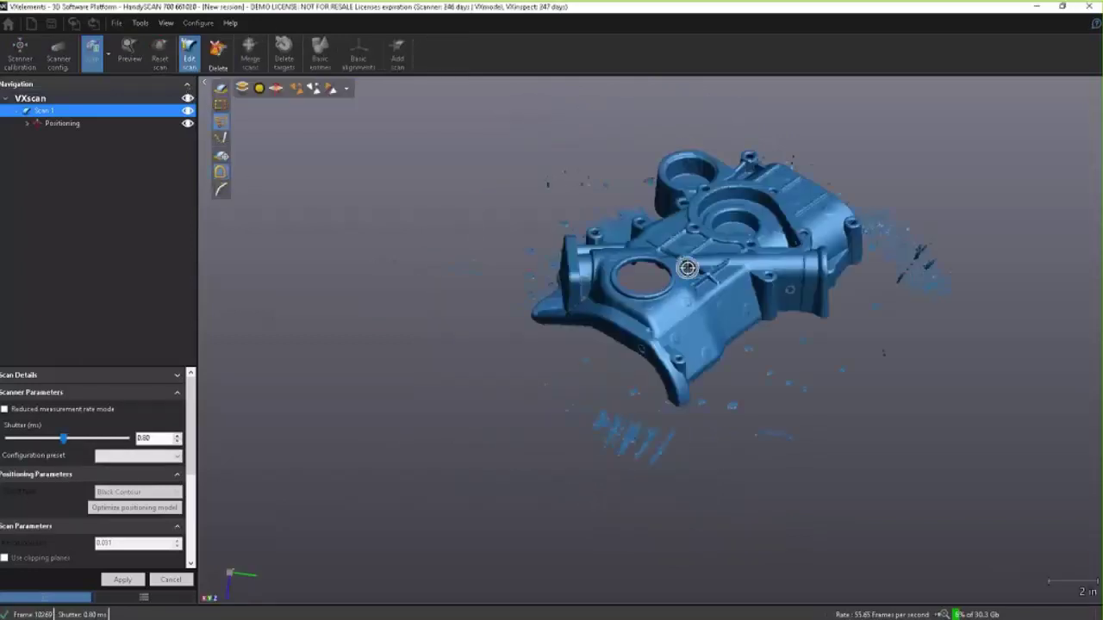
Step: Invert the part selection, delete the stray noise points permanently, and apply the edit
{"action": "left_click_drag", "start_coordinate": [689, 274], "coordinate": [680, 375]}
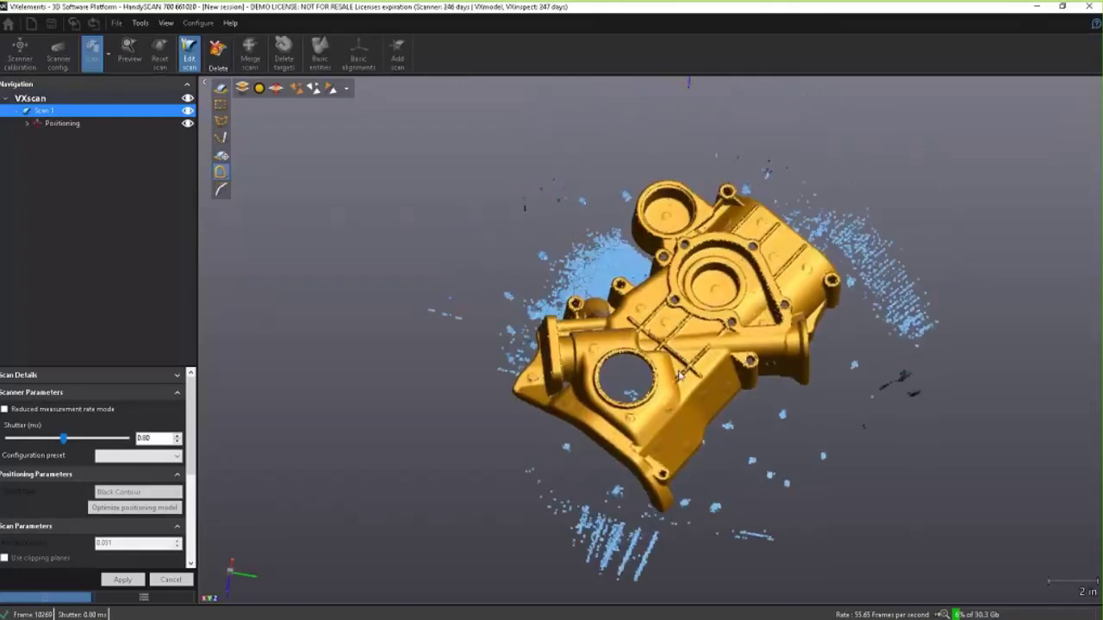
{"action": "key", "text": "ctrl+i"}
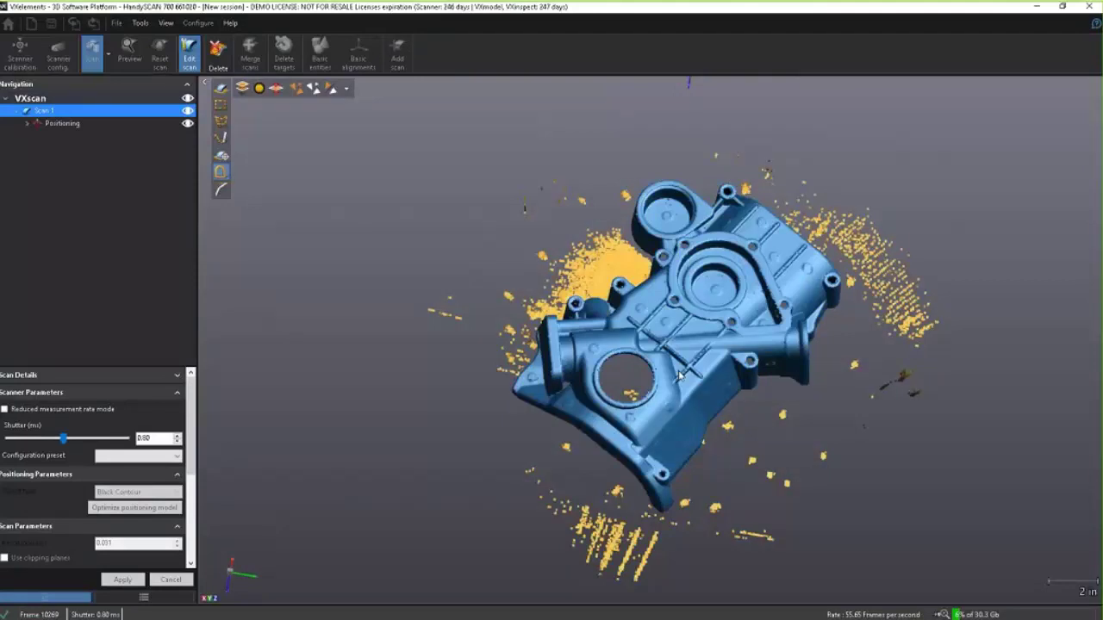
{"action": "key", "text": "Delete"}
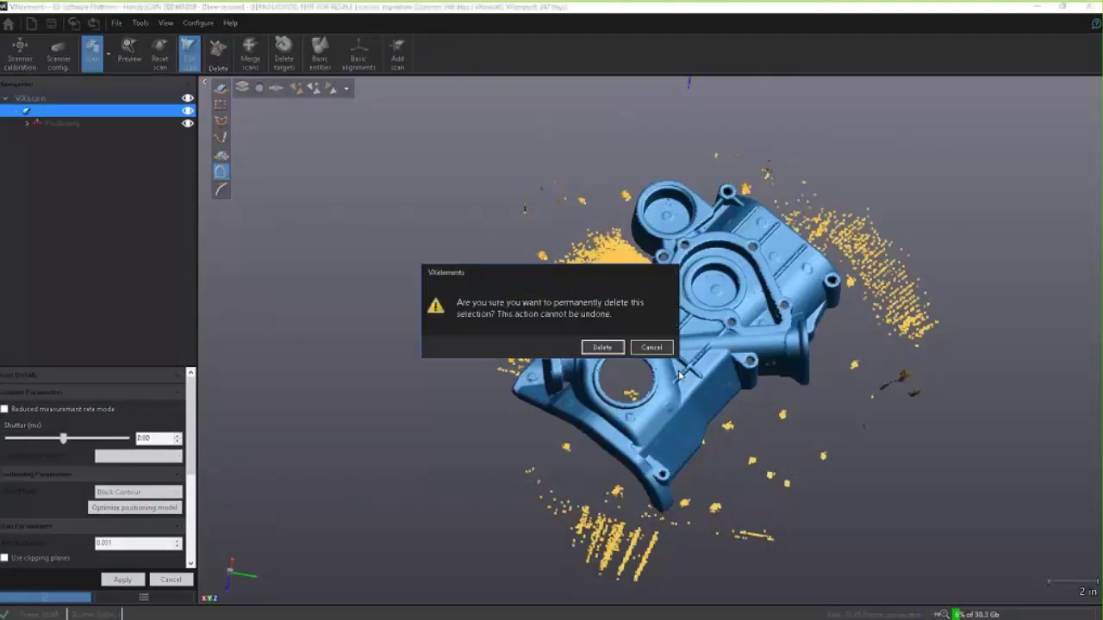
{"action": "key", "text": "Return"}
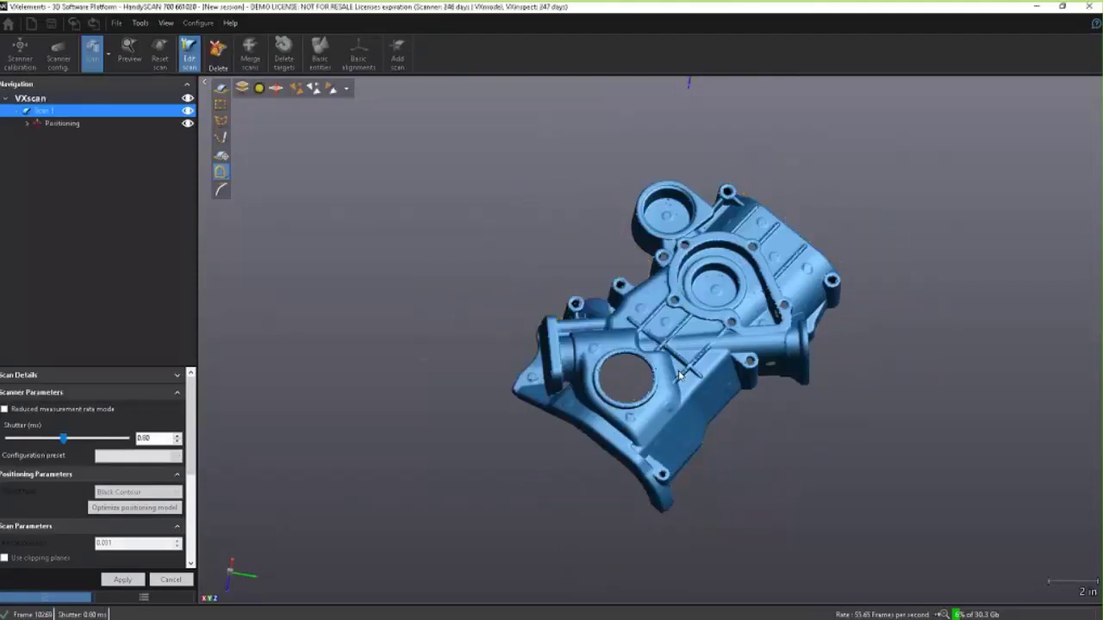
{"action": "left_click", "coordinate": [193, 60]}
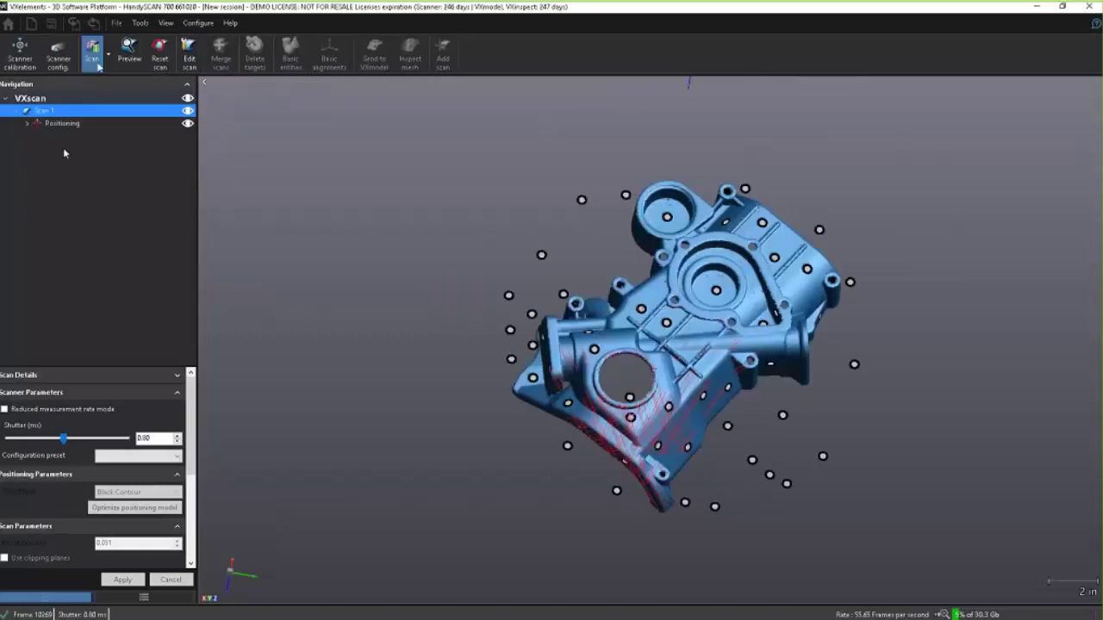
Step: Update the cleaned scan, hide the positioning targets, and turn the part to face front
{"action": "left_click", "coordinate": [98, 65]}
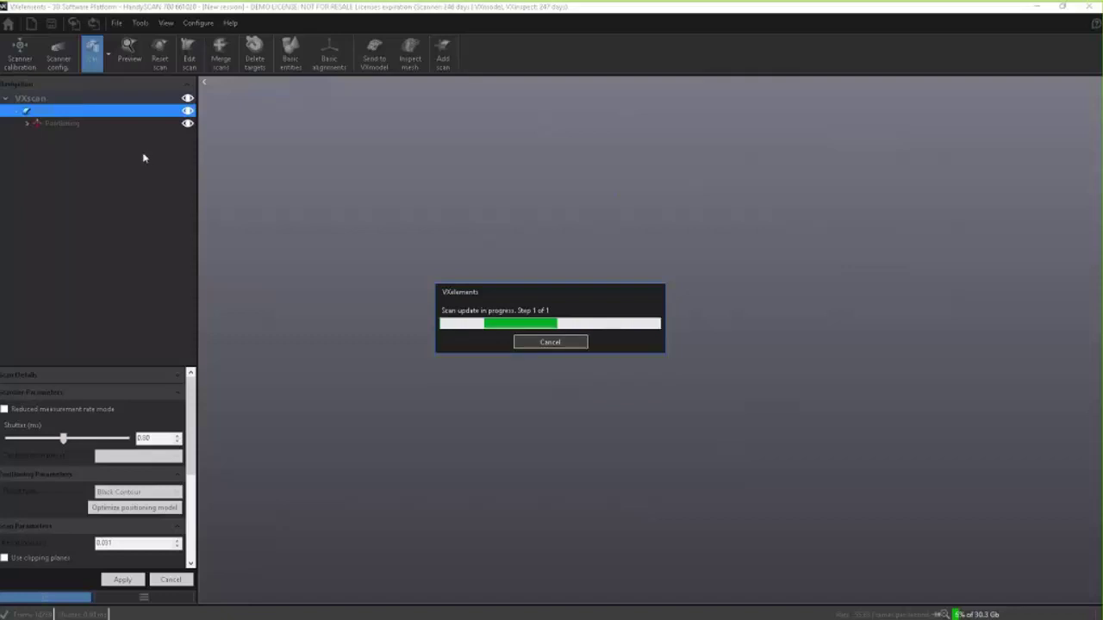
{"action": "left_click", "coordinate": [187, 123]}
{"action": "left_click_drag", "start_coordinate": [411, 215], "coordinate": [522, 303]}
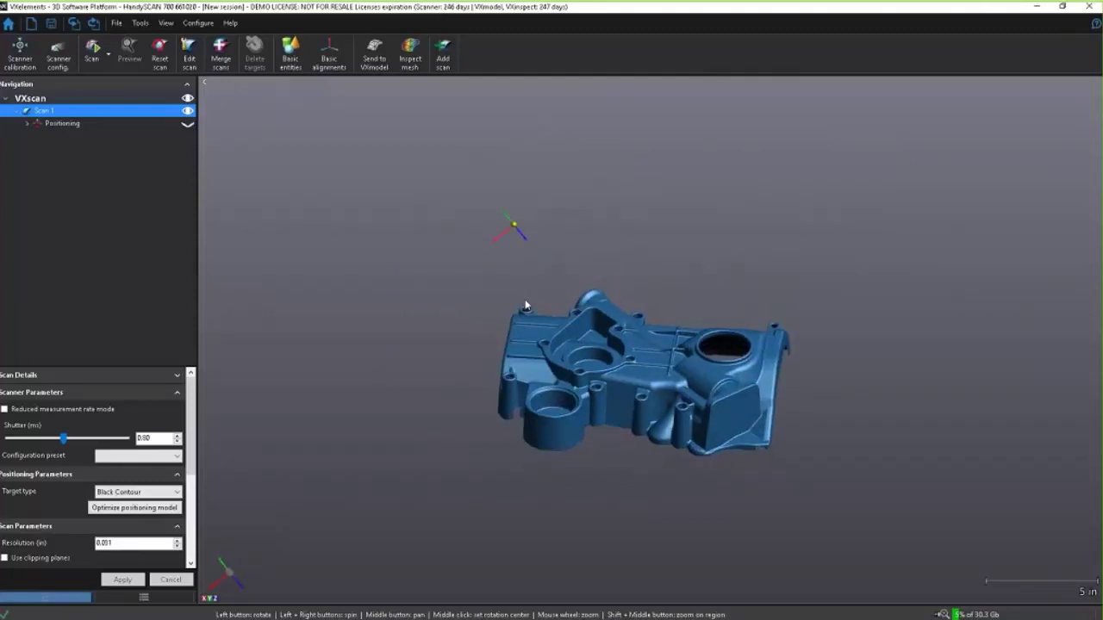
{"action": "left_click_drag", "start_coordinate": [567, 320], "coordinate": [590, 322]}
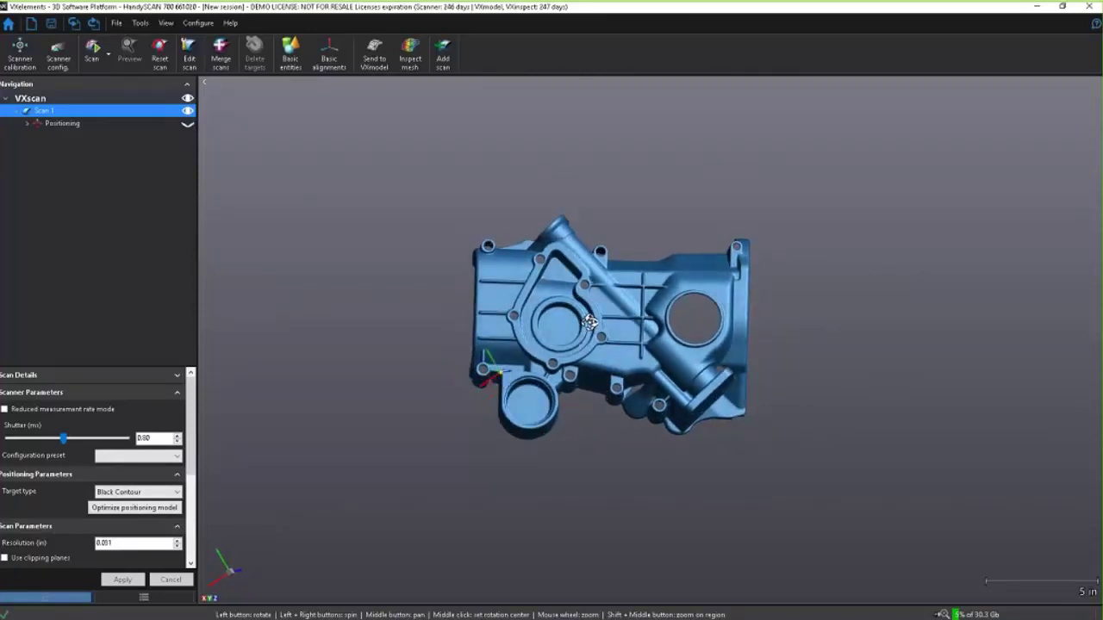
Step: Toggle the positioning targets off again and tilt the scanned part slightly
{"action": "left_click", "coordinate": [185, 127]}
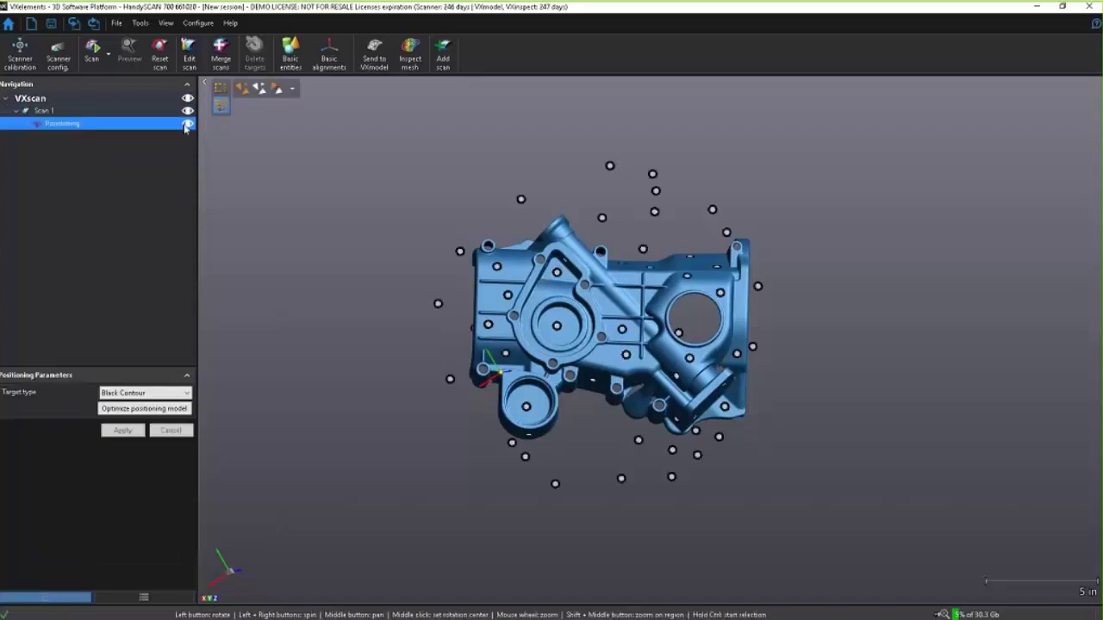
{"action": "left_click", "coordinate": [187, 124]}
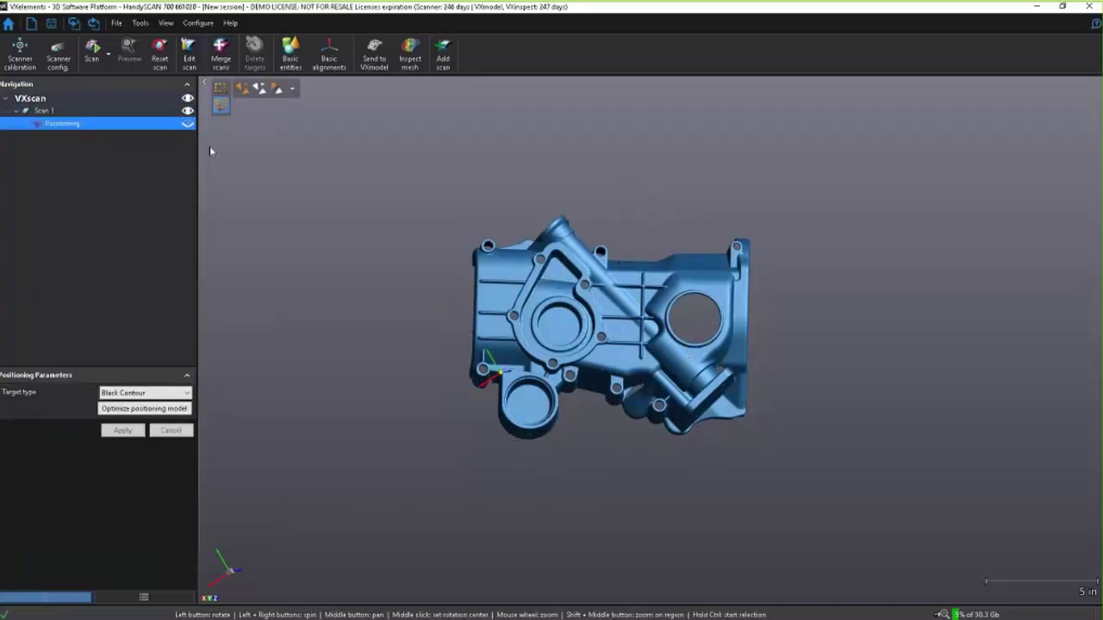
{"action": "mouse_move", "coordinate": [424, 226]}
{"action": "left_mouse_down"}
{"action": "mouse_move", "coordinate": [418, 207]}
{"action": "mouse_move", "coordinate": [414, 224]}
{"action": "mouse_move", "coordinate": [424, 226]}
{"action": "mouse_move", "coordinate": [426, 190]}
{"action": "mouse_move", "coordinate": [493, 392]}
{"action": "mouse_move", "coordinate": [591, 376]}
{"action": "mouse_move", "coordinate": [608, 394]}
{"action": "mouse_move", "coordinate": [605, 372]}
{"action": "mouse_move", "coordinate": [616, 368]}
{"action": "left_mouse_up"}
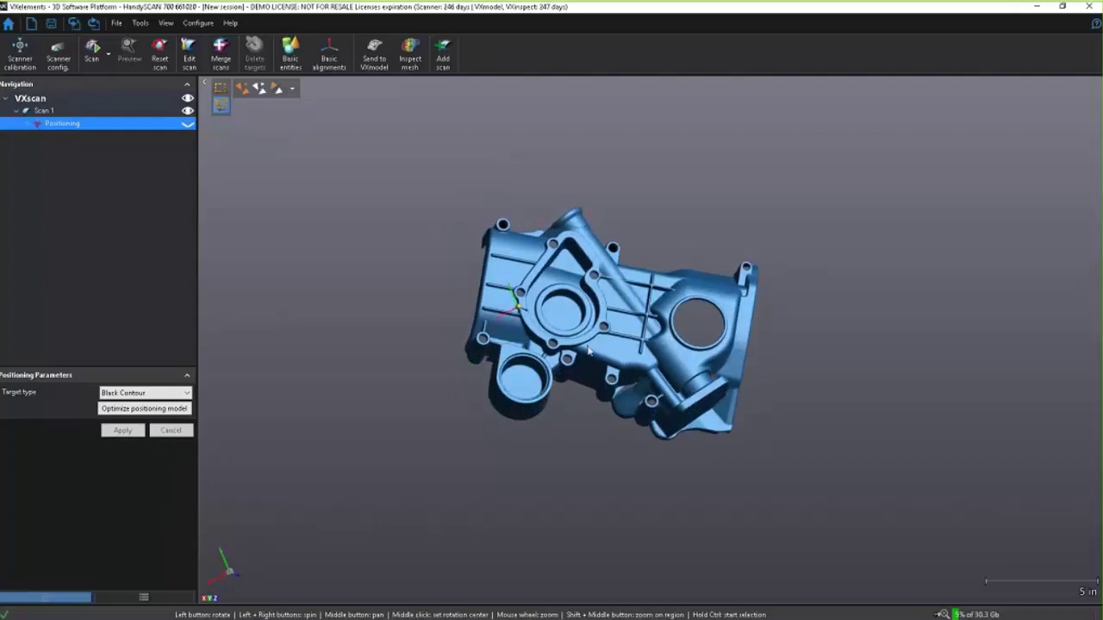
{"action": "left_click_drag", "start_coordinate": [589, 349], "coordinate": [573, 347]}
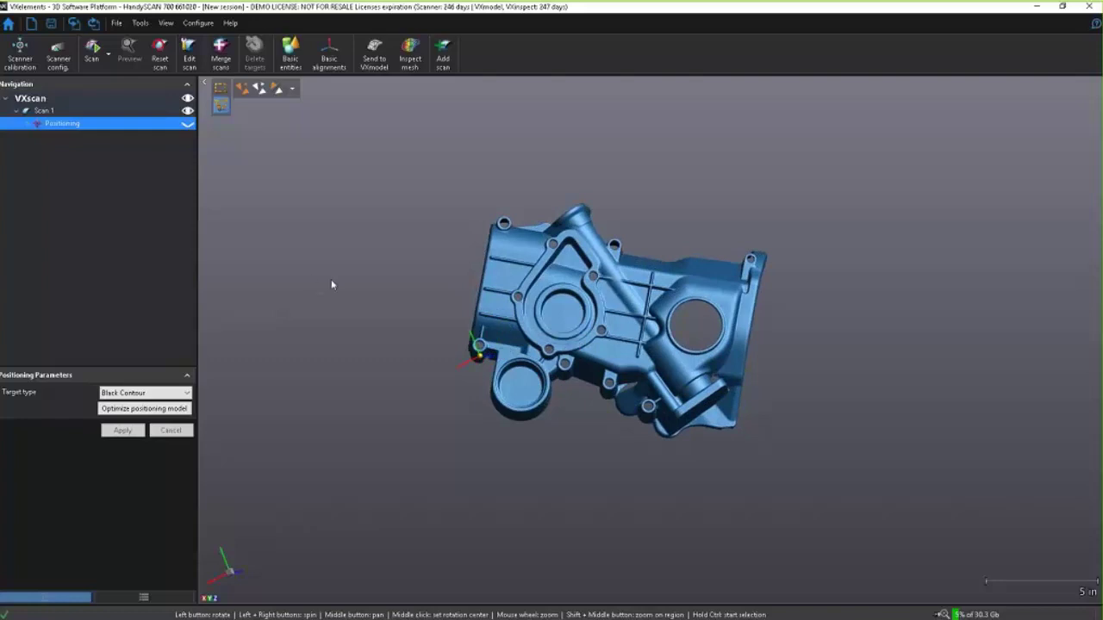
Step: Import HandySCAN 3D_Demo part_CAD.igs from the Desktop as a CAD model, then select Scan 1
{"action": "left_click", "coordinate": [74, 23]}
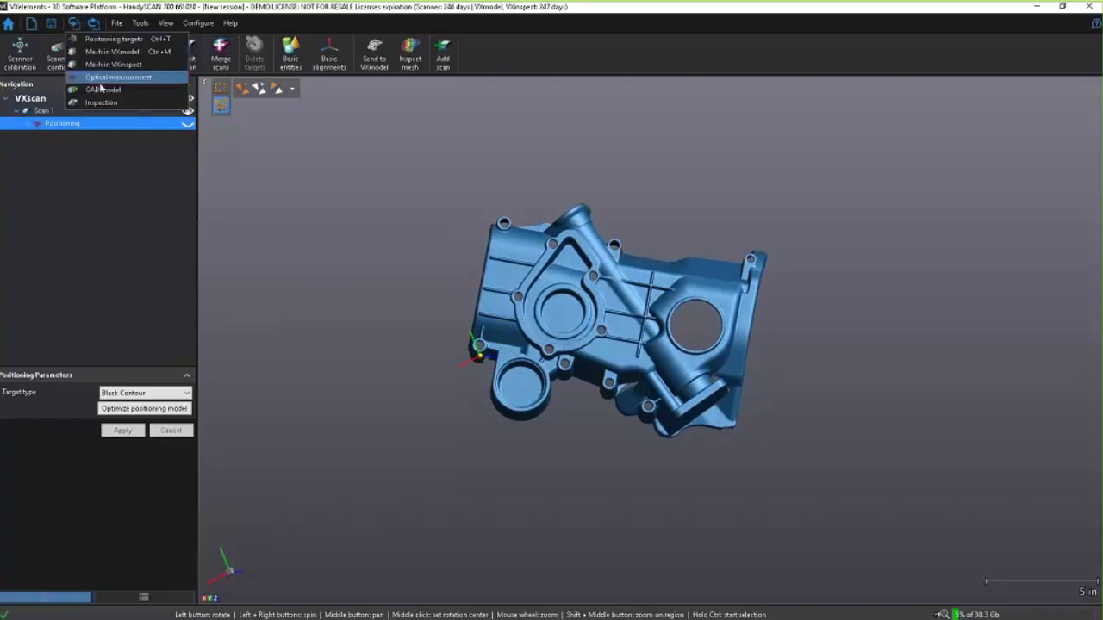
{"action": "left_click", "coordinate": [102, 89]}
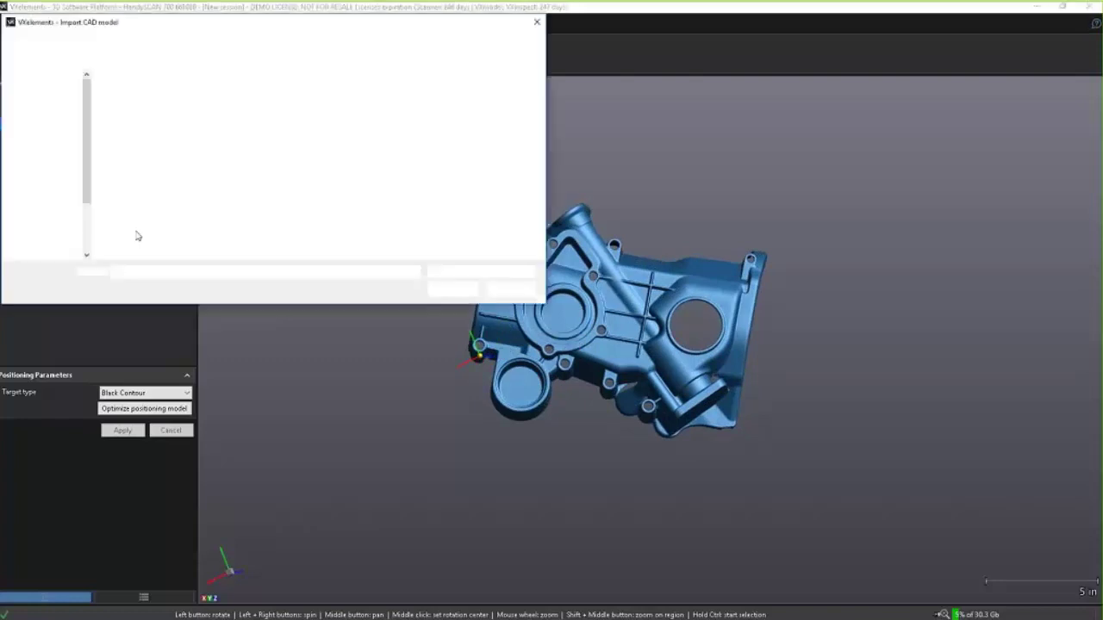
{"action": "left_click", "coordinate": [44, 164]}
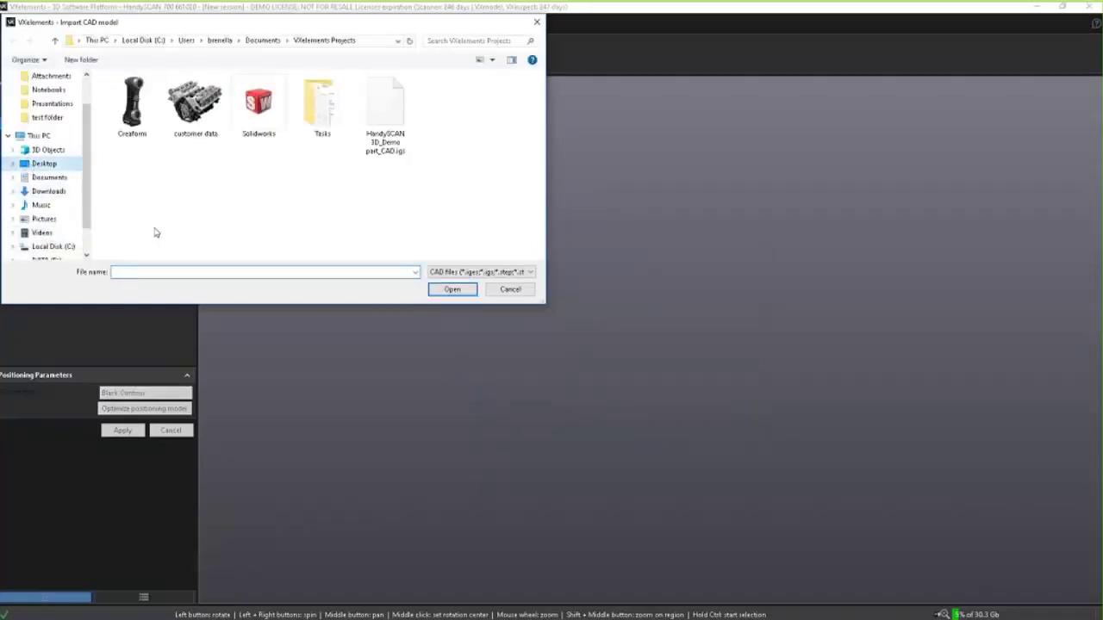
{"action": "double_click", "coordinate": [382, 116]}
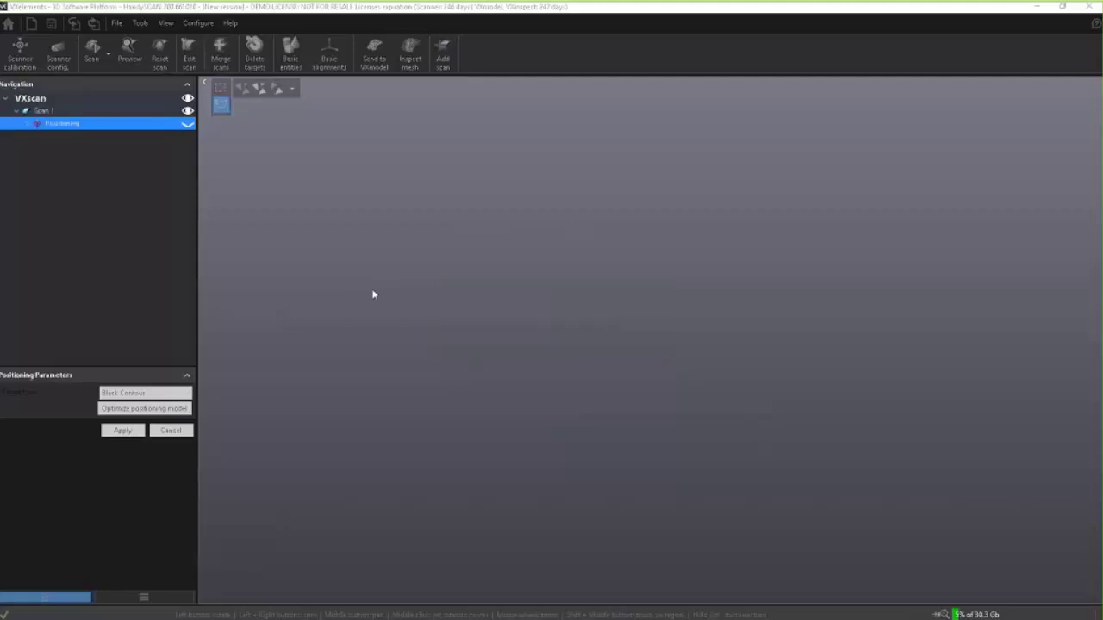
{"action": "left_click_drag", "start_coordinate": [435, 307], "coordinate": [463, 276]}
{"action": "left_click", "coordinate": [78, 113]}
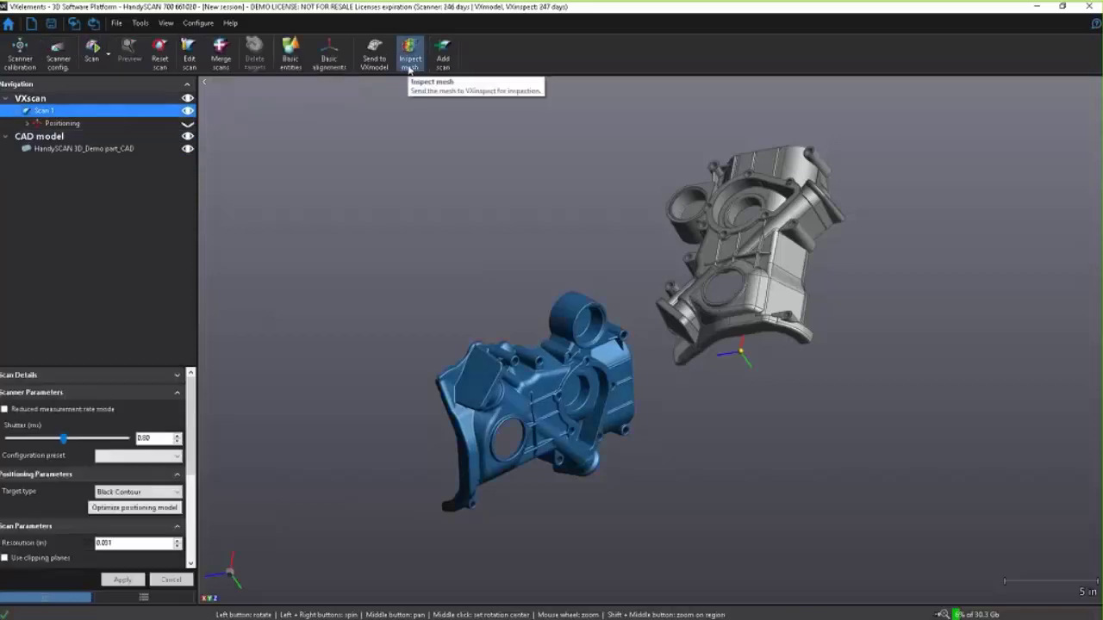
Step: Send Scan 1 to inspection, fit the CAD model in its view, and orient the scan similarly
{"action": "left_click", "coordinate": [409, 62]}
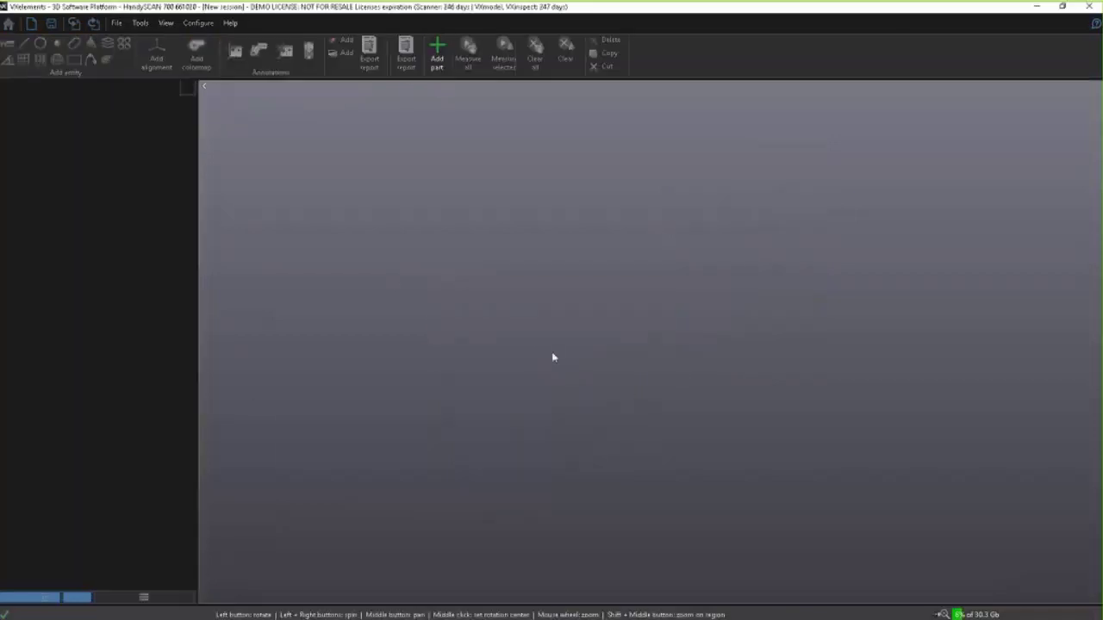
{"action": "scroll", "coordinate": [389, 279], "scroll_direction": "up", "scroll_amount": 3}
{"action": "left_click_drag", "start_coordinate": [388, 279], "coordinate": [440, 223]}
{"action": "right_click", "coordinate": [946, 206]}
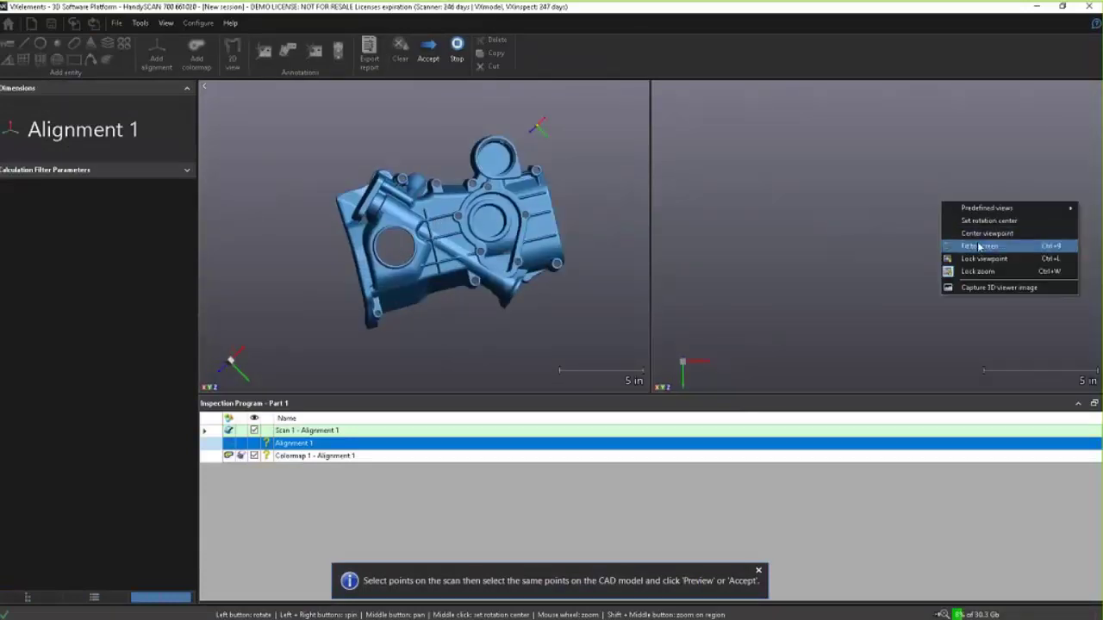
{"action": "left_click", "coordinate": [979, 246]}
{"action": "scroll", "coordinate": [876, 242], "scroll_direction": "up", "scroll_amount": 3}
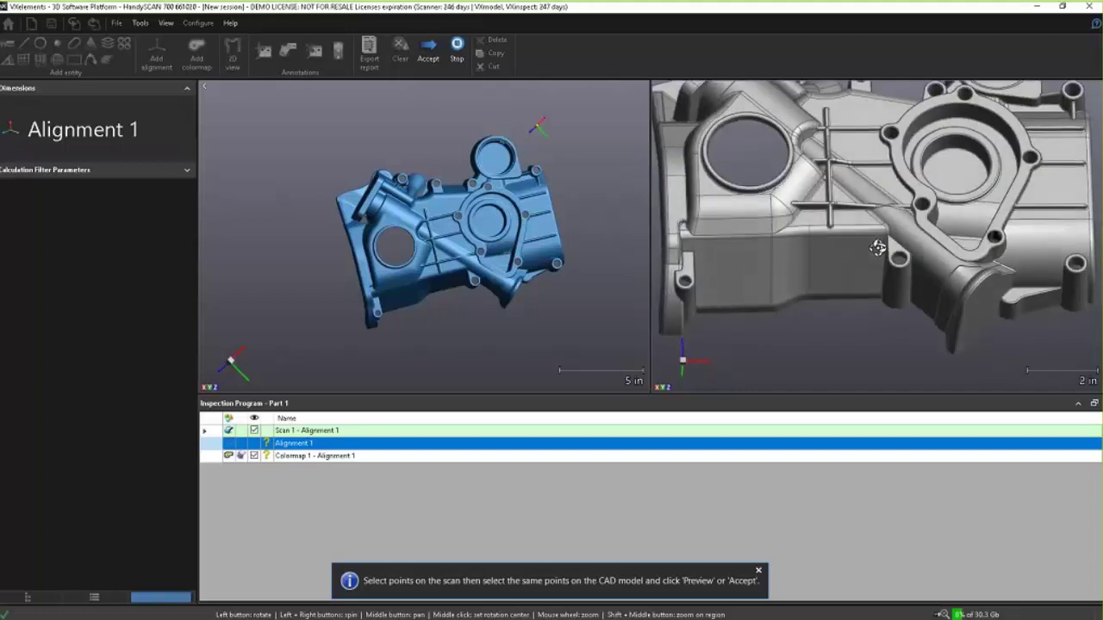
{"action": "scroll", "coordinate": [877, 243], "scroll_direction": "down", "scroll_amount": 3}
{"action": "left_click_drag", "start_coordinate": [441, 238], "coordinate": [441, 235]}
Step: Pick three matching point pairs on the scan and CAD model, then accept the alignment
{"action": "left_click", "coordinate": [505, 212]}
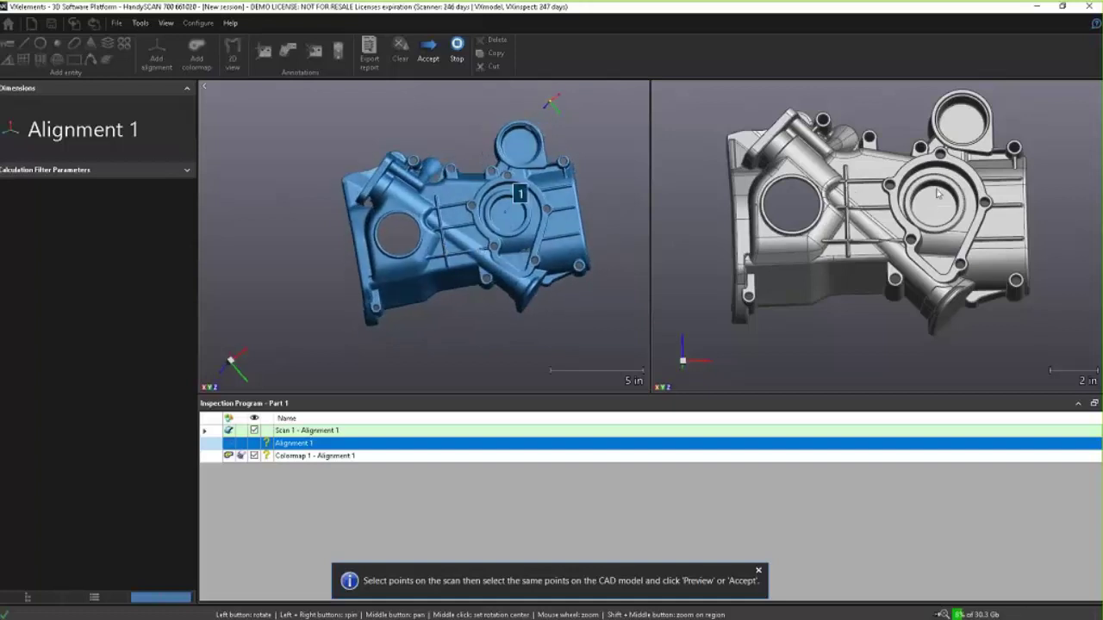
{"action": "left_click", "coordinate": [934, 202]}
{"action": "left_click", "coordinate": [964, 122]}
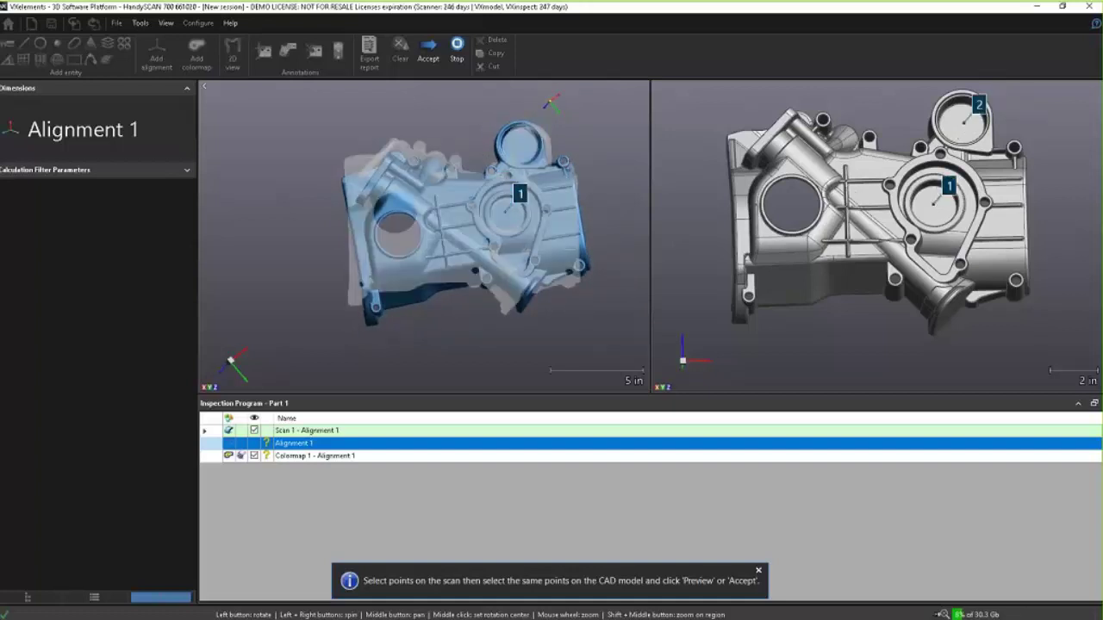
{"action": "left_click", "coordinate": [520, 145]}
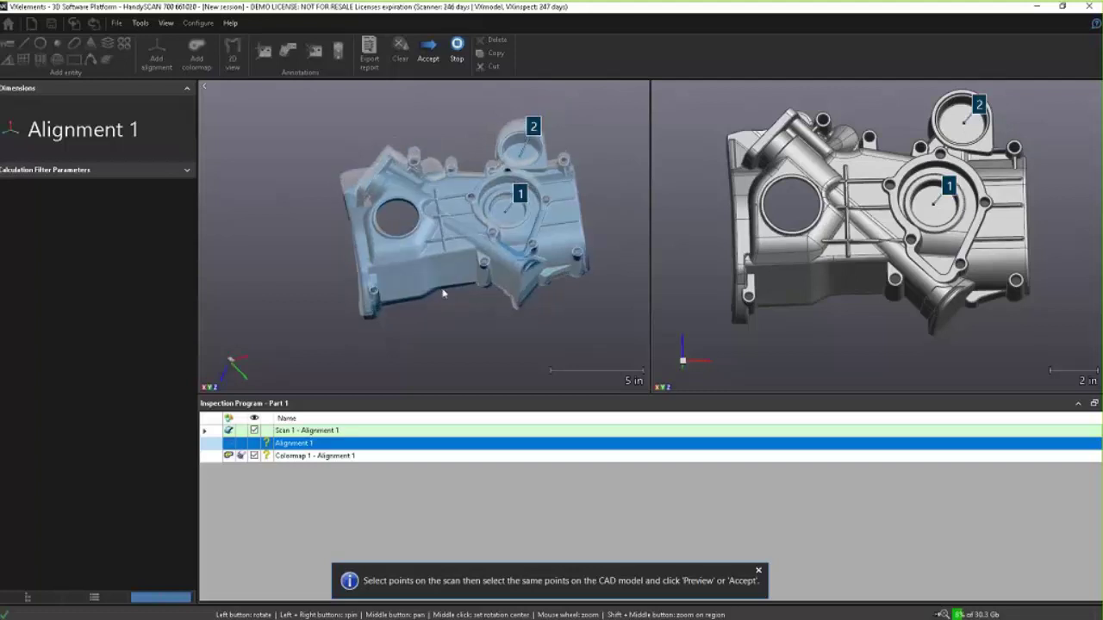
{"action": "left_click", "coordinate": [376, 296]}
{"action": "left_click", "coordinate": [773, 285]}
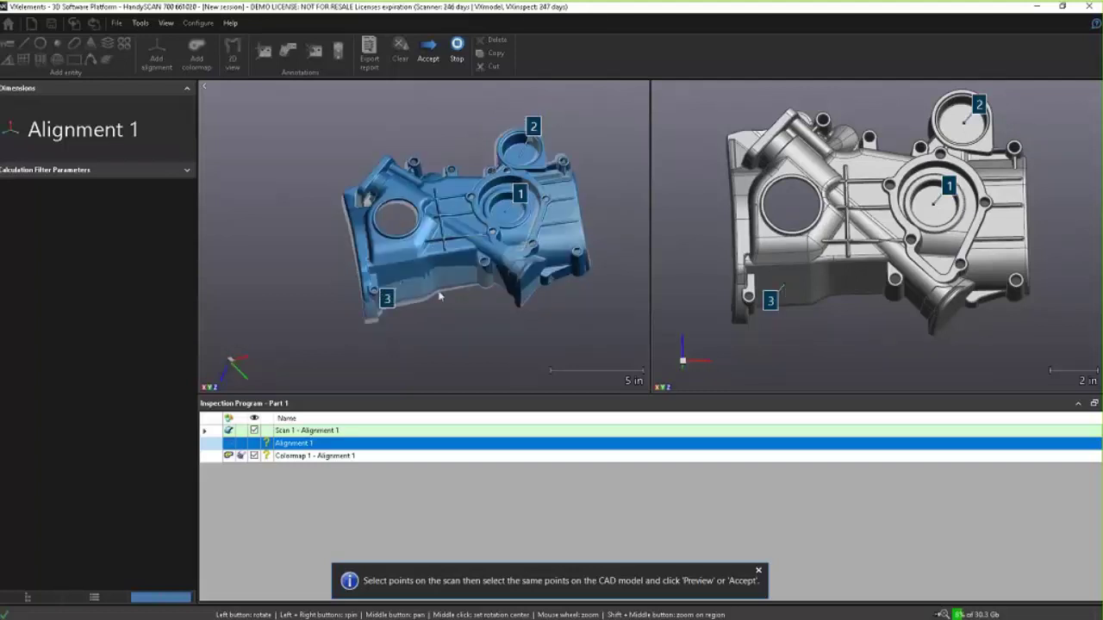
{"action": "left_click_drag", "start_coordinate": [413, 242], "coordinate": [484, 212]}
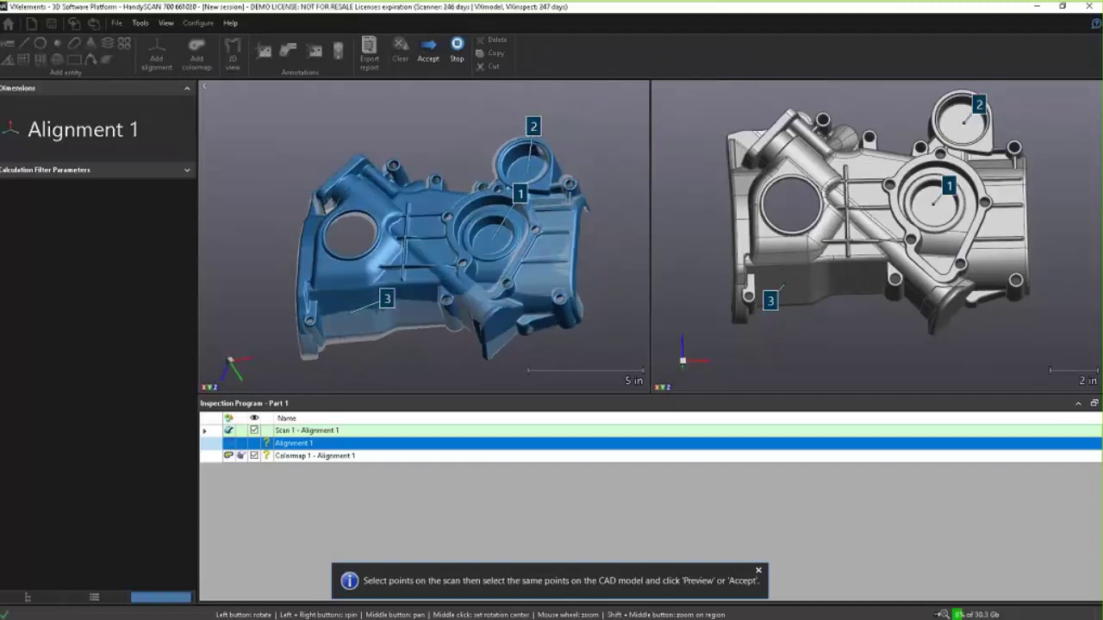
{"action": "left_click", "coordinate": [435, 73]}
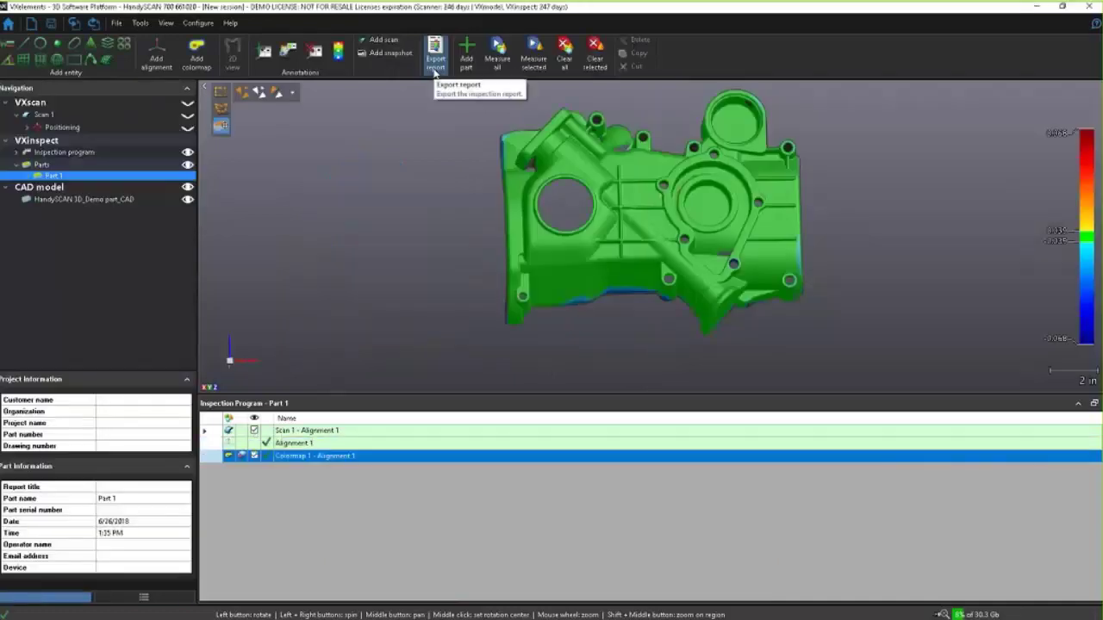
Step: Tighten Colormap 1's upper green tolerance to 0.03 under Error Distribution and apply it
{"action": "mouse_move", "coordinate": [530, 225]}
{"action": "left_mouse_down"}
{"action": "mouse_move", "coordinate": [533, 215]}
{"action": "mouse_move", "coordinate": [542, 229]}
{"action": "mouse_move", "coordinate": [528, 232]}
{"action": "left_mouse_up"}
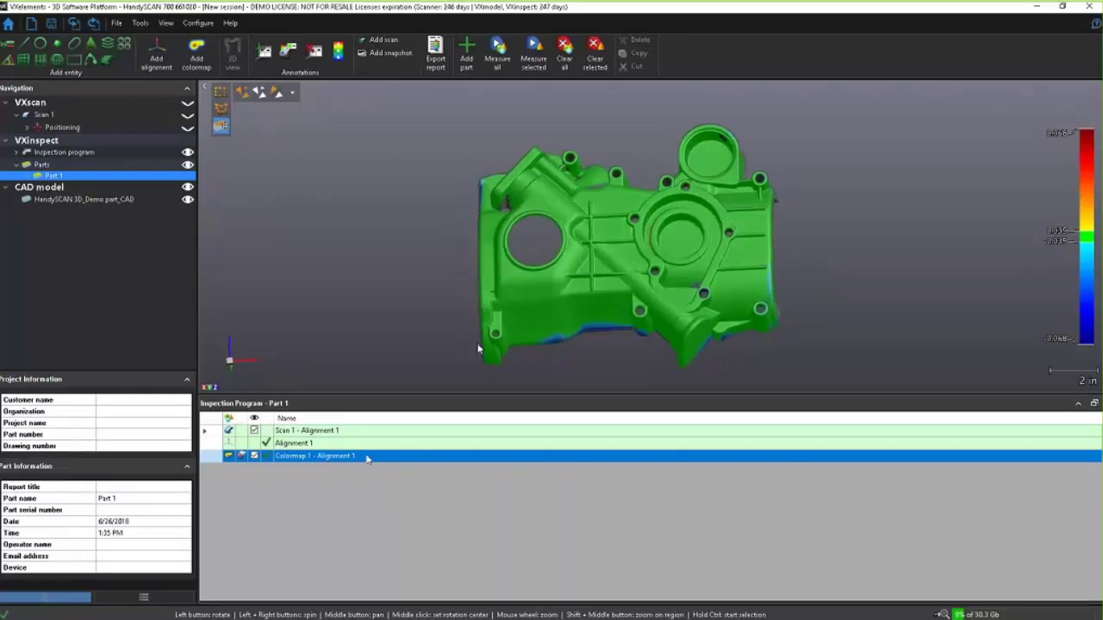
{"action": "double_click", "coordinate": [365, 458]}
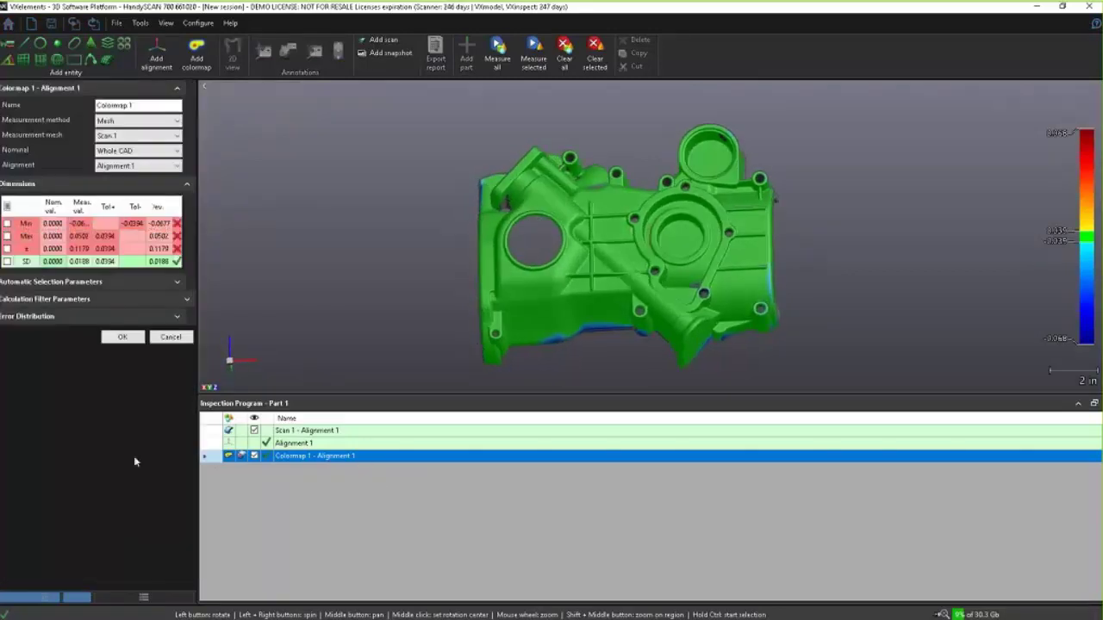
{"action": "left_click", "coordinate": [185, 319]}
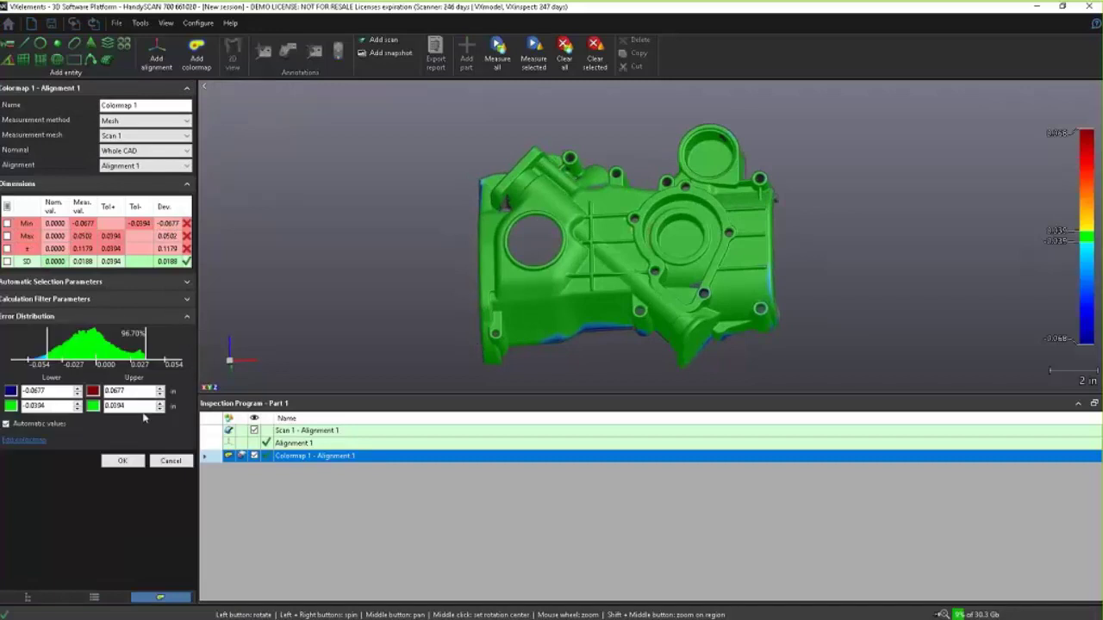
{"action": "mouse_move", "coordinate": [127, 405]}
{"action": "left_mouse_down"}
{"action": "mouse_move", "coordinate": [105, 405]}
{"action": "mouse_move", "coordinate": [115, 410]}
{"action": "left_mouse_up"}
{"action": "type", "text": "3"}
{"action": "key", "text": "Return"}
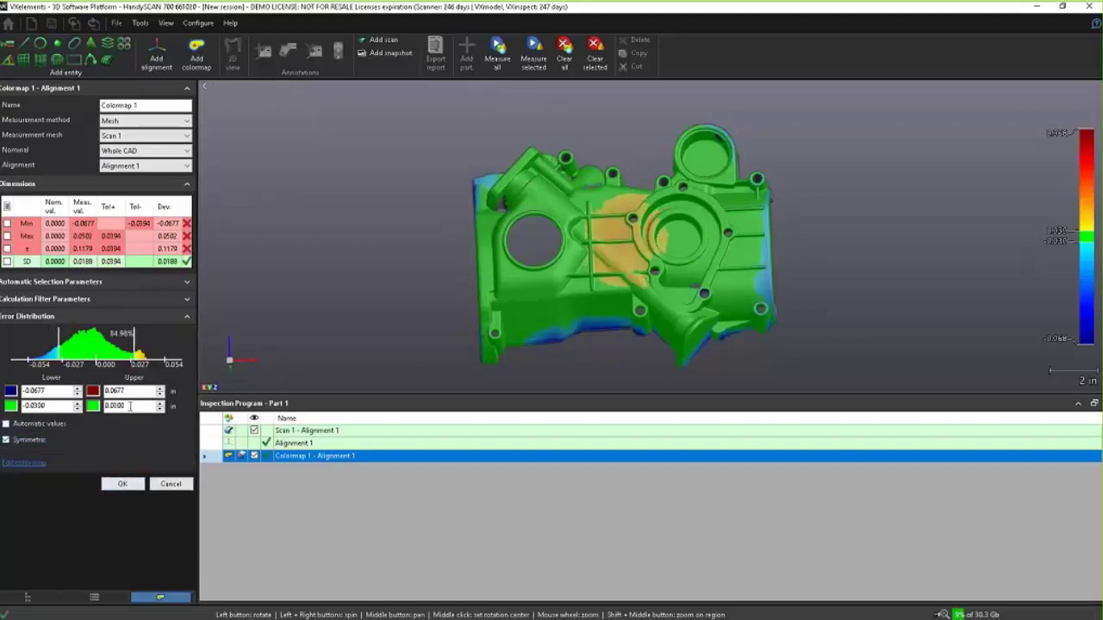
{"action": "left_click_drag", "start_coordinate": [128, 406], "coordinate": [119, 406]}
{"action": "left_click", "coordinate": [122, 484]}
Step: Orbit the part to inspect its blue edges and the orange band across the ribbed centre
{"action": "left_click_drag", "start_coordinate": [311, 359], "coordinate": [629, 254]}
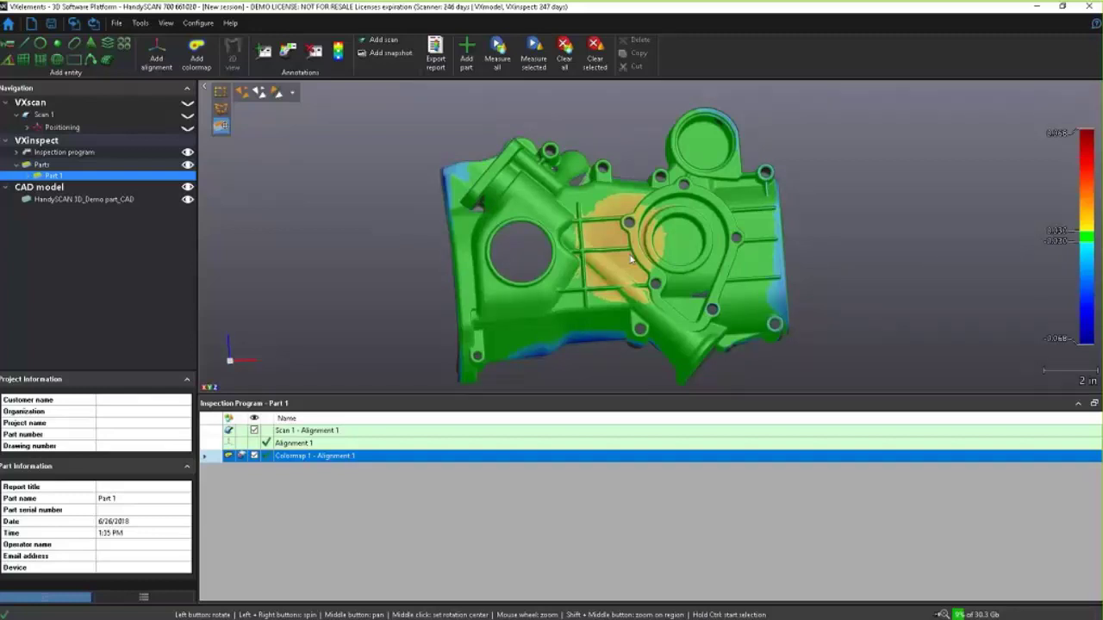
{"action": "left_click_drag", "start_coordinate": [632, 258], "coordinate": [657, 283]}
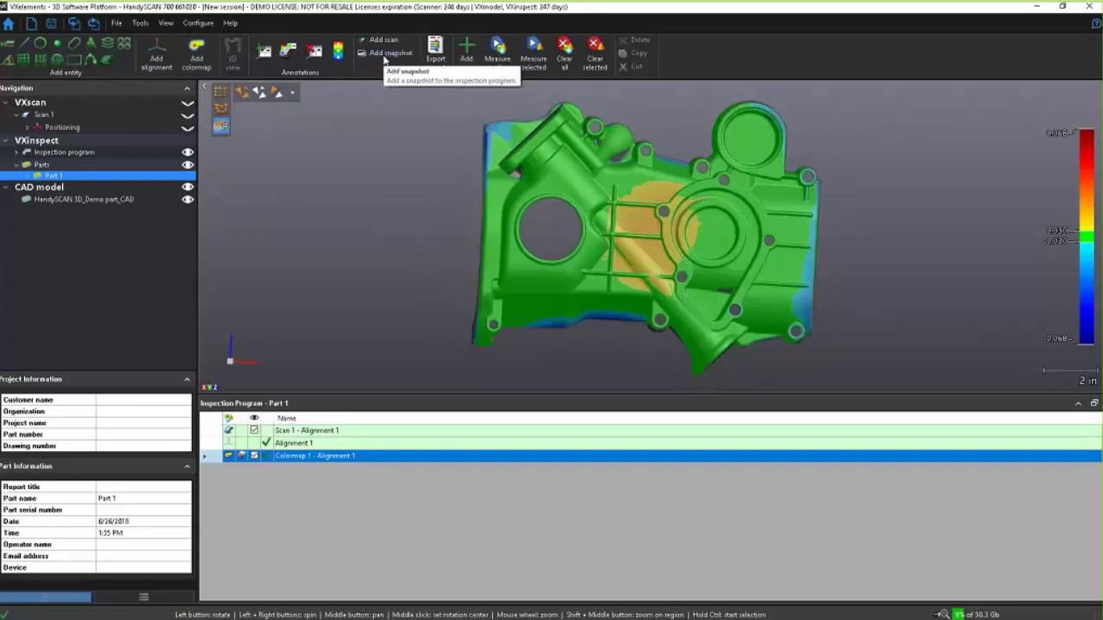
Step: Capture Snapshot 1 and label the 0.0373 and -0.0344 deviations on Colormap 1
{"action": "left_click", "coordinate": [384, 55]}
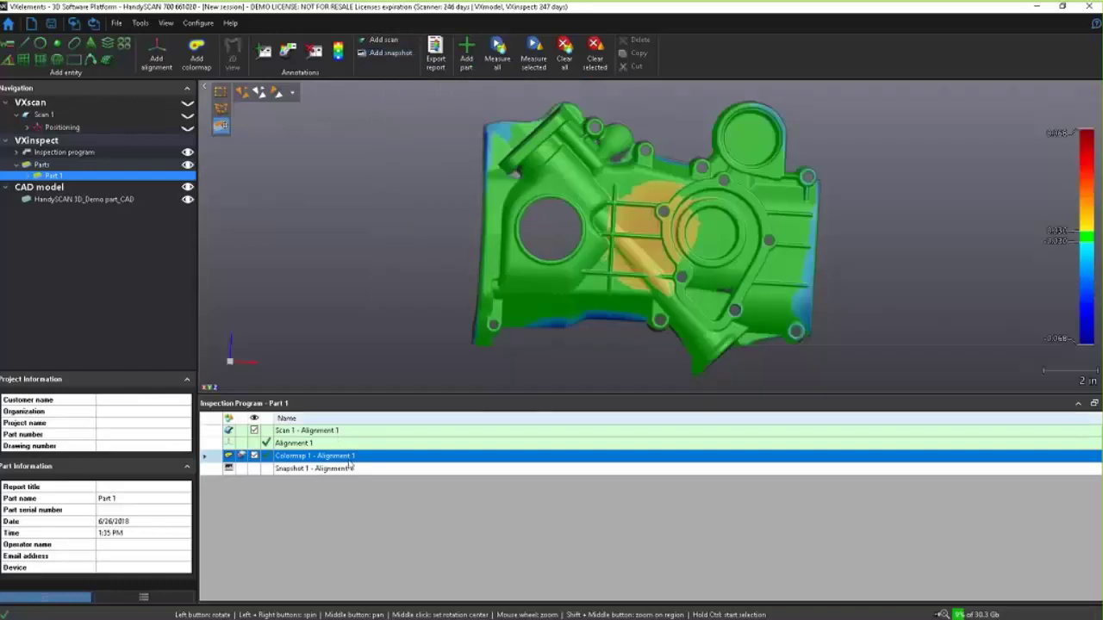
{"action": "left_click", "coordinate": [352, 469]}
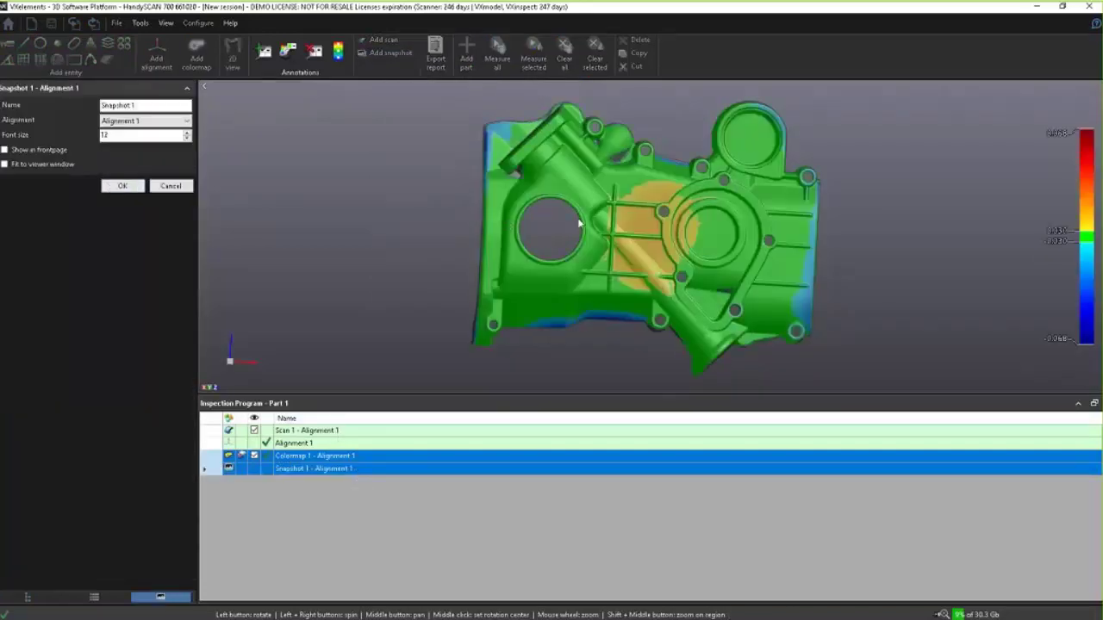
{"action": "left_click", "coordinate": [121, 188]}
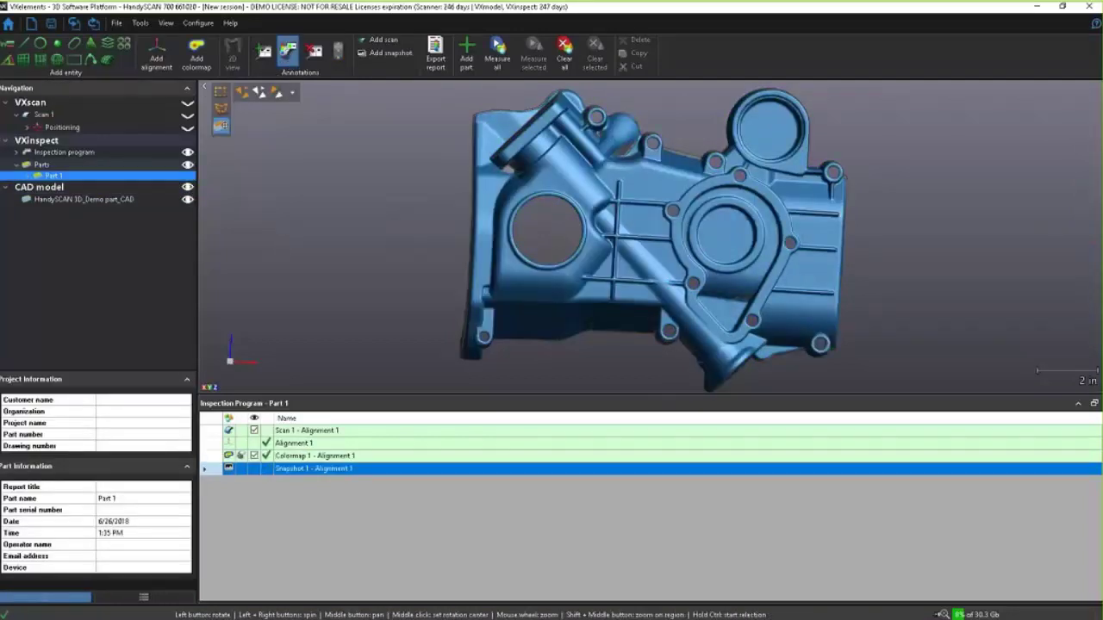
{"action": "left_click", "coordinate": [337, 456]}
{"action": "left_click", "coordinate": [653, 216]}
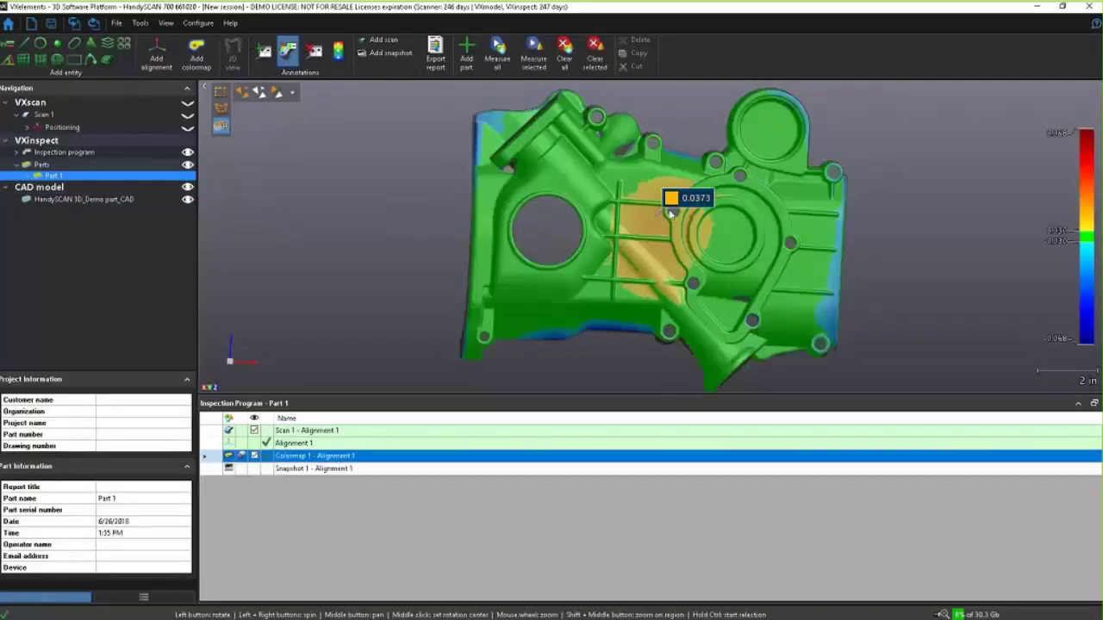
{"action": "left_click", "coordinate": [836, 276]}
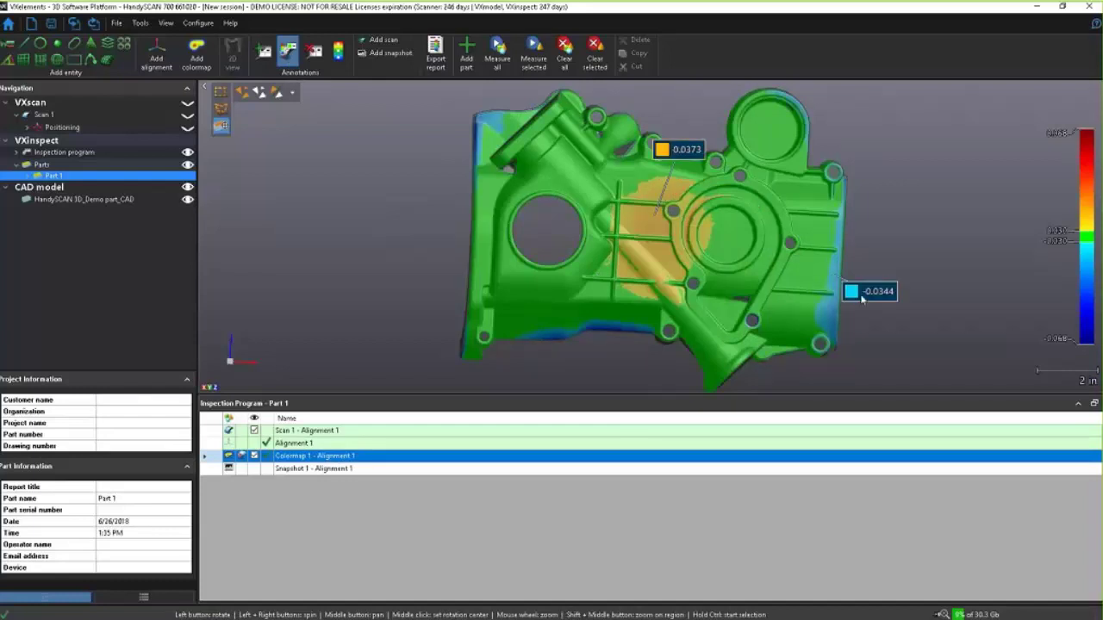
Step: Add edge deviation callouts (-0.0396, -0.0376, -0.0455, 0.0353) to Snapshot 1, moving labels off the part, and save
{"action": "double_click", "coordinate": [450, 469]}
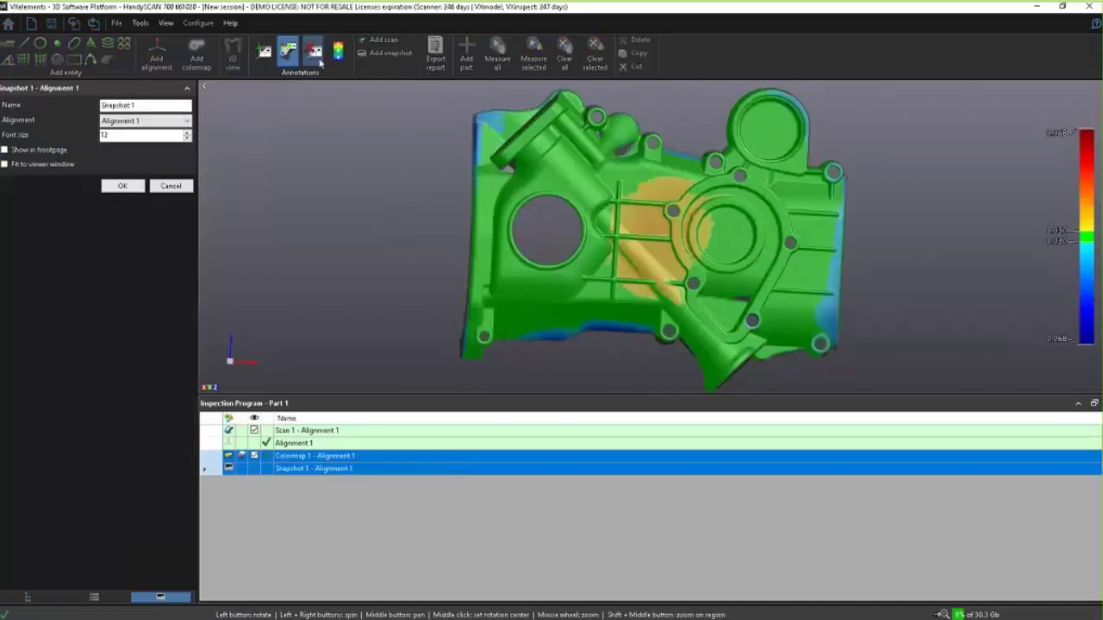
{"action": "mouse_move", "coordinate": [656, 224]}
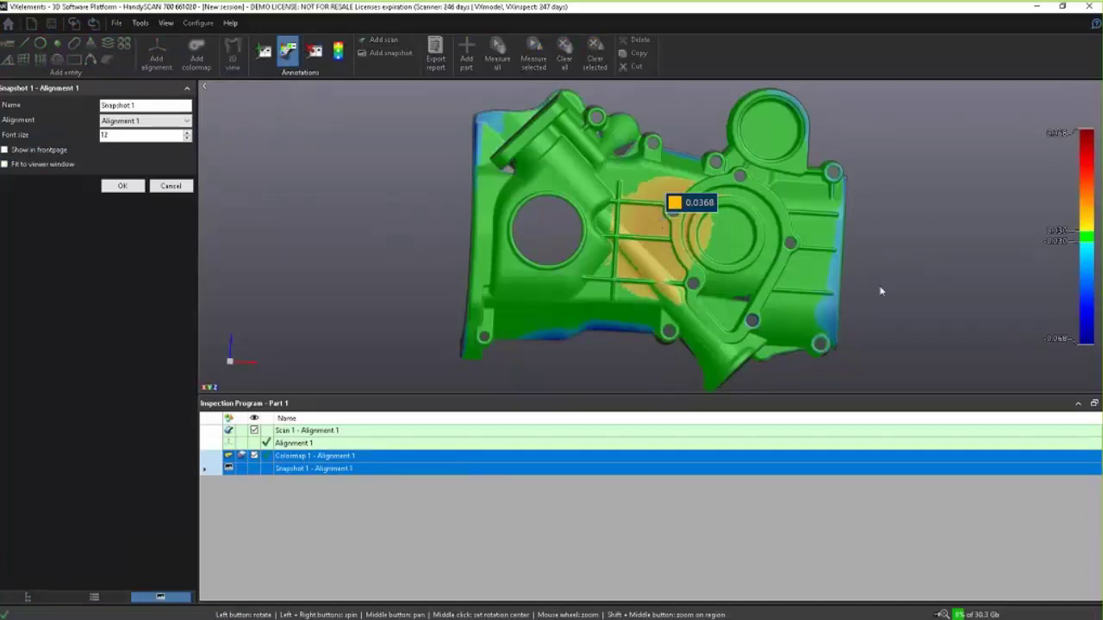
{"action": "left_click", "coordinate": [838, 279]}
{"action": "left_click", "coordinate": [601, 345]}
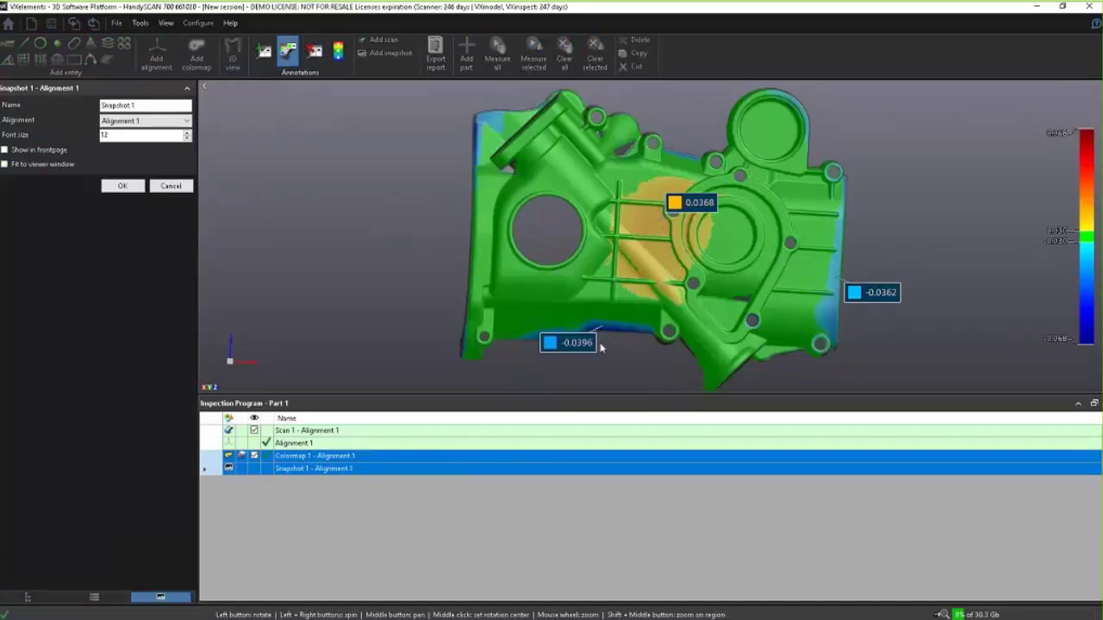
{"action": "left_click_drag", "start_coordinate": [601, 347], "coordinate": [589, 368]}
{"action": "left_click", "coordinate": [481, 126]}
{"action": "left_click_drag", "start_coordinate": [430, 100], "coordinate": [391, 107]}
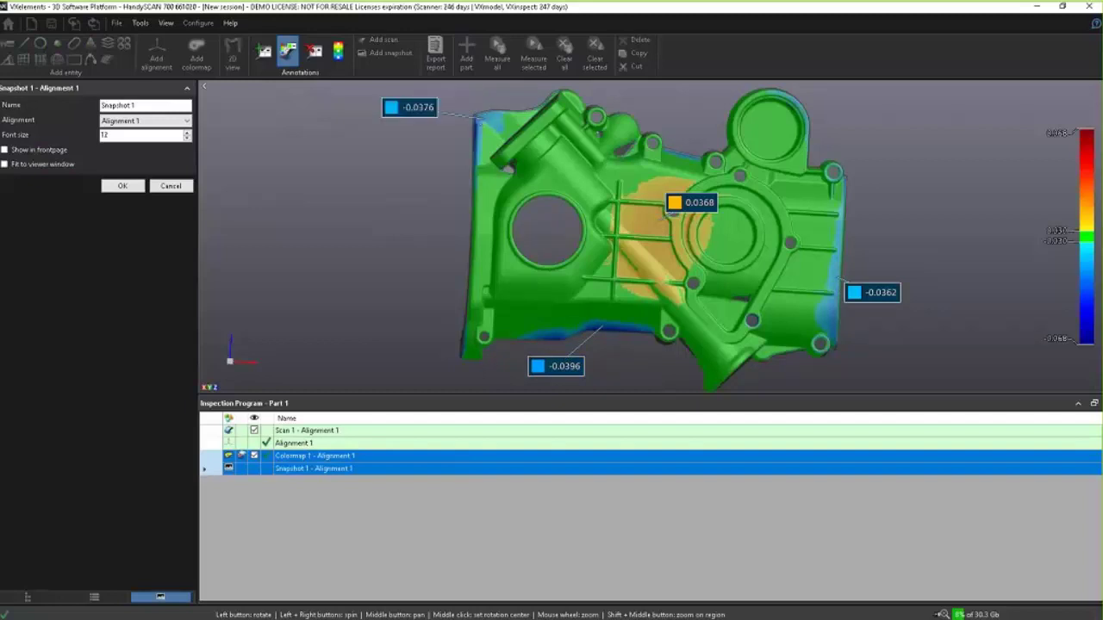
{"action": "left_click", "coordinate": [684, 157]}
{"action": "mouse_move", "coordinate": [699, 138]}
{"action": "left_mouse_down"}
{"action": "mouse_move", "coordinate": [700, 116]}
{"action": "mouse_move", "coordinate": [689, 113]}
{"action": "left_mouse_up"}
{"action": "left_click", "coordinate": [656, 283]}
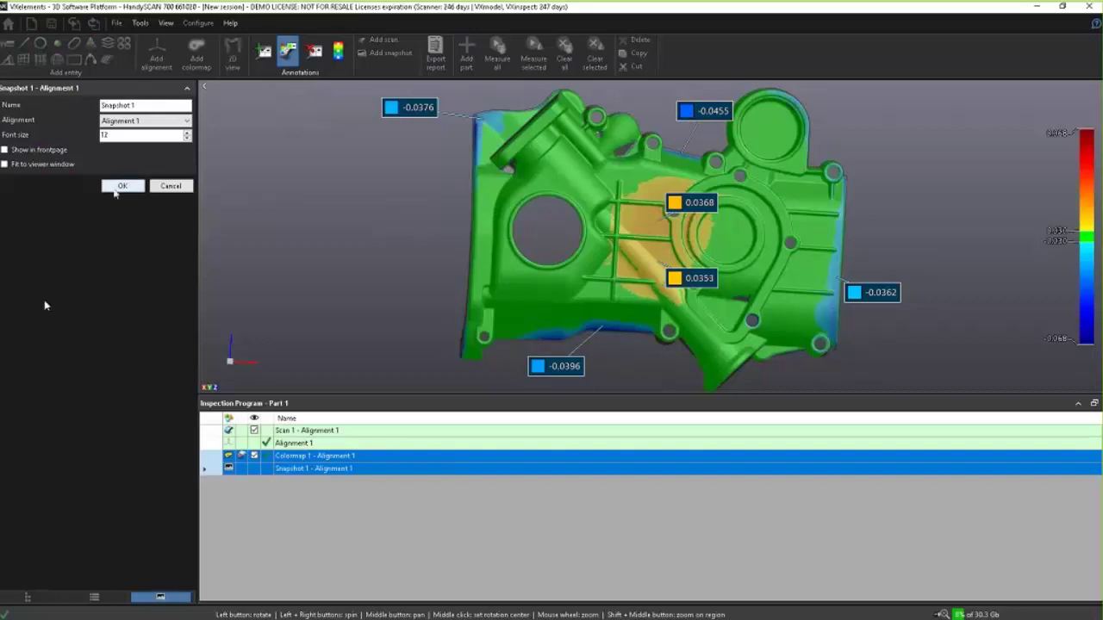
{"action": "left_click", "coordinate": [123, 187]}
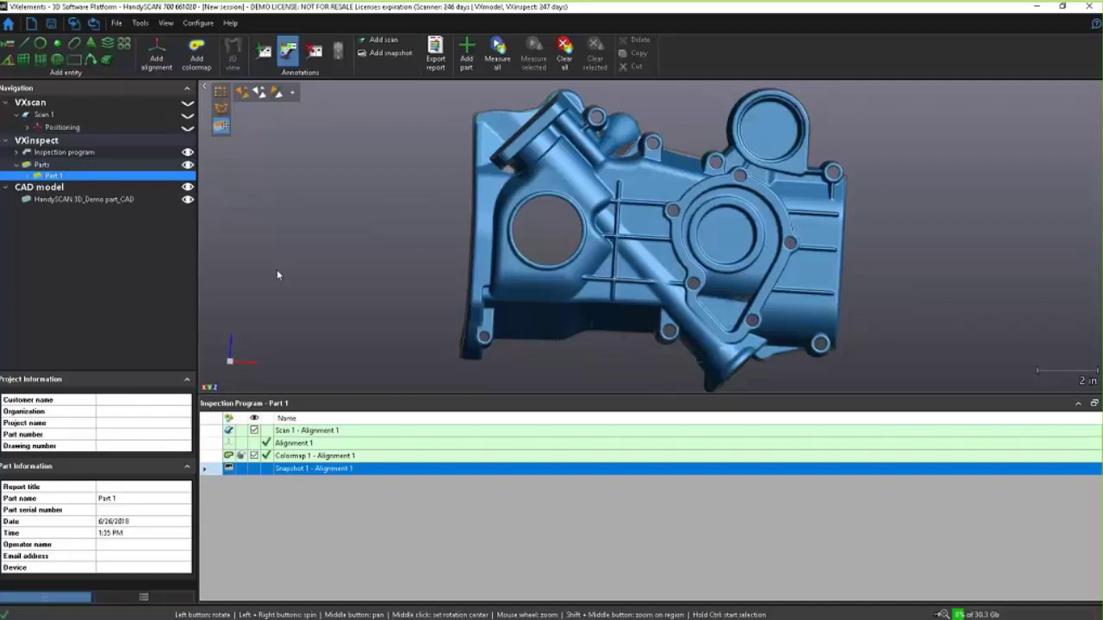
Step: Create Plane 1 on the flange face as datum A, measured by Mesh on Scan 1
{"action": "left_click_drag", "start_coordinate": [418, 271], "coordinate": [516, 297]}
{"action": "left_click", "coordinate": [23, 58]}
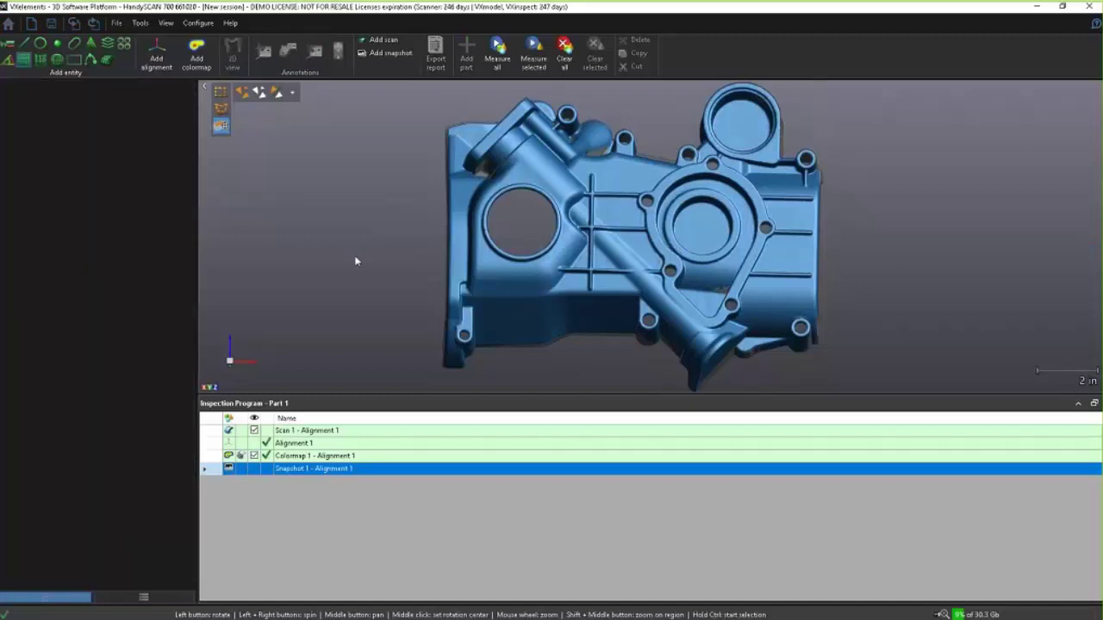
{"action": "left_click", "coordinate": [653, 220]}
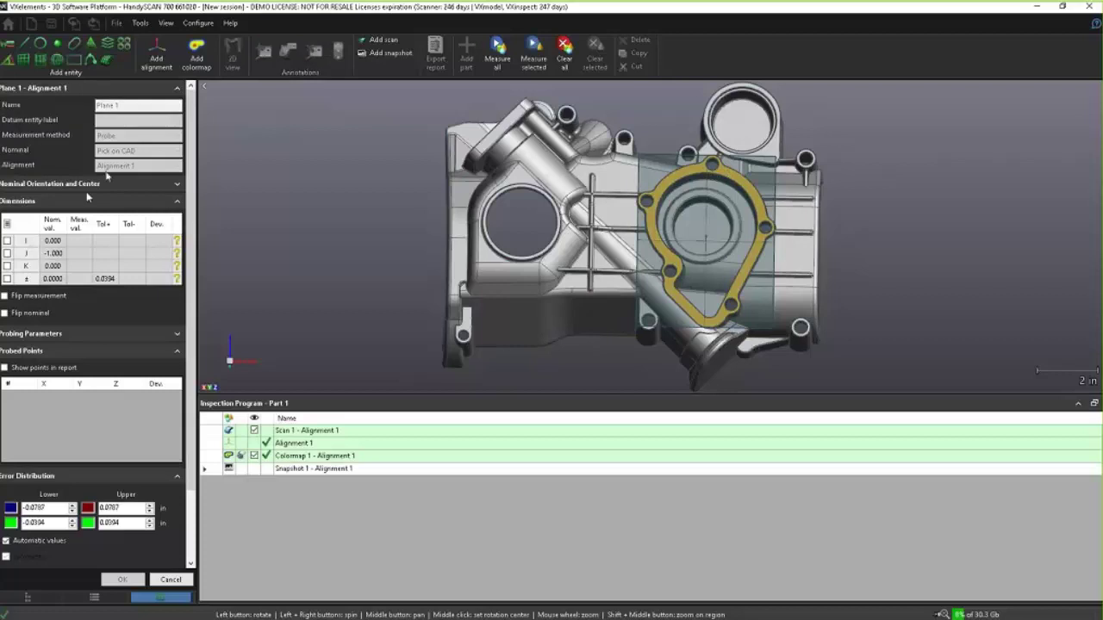
{"action": "left_click", "coordinate": [662, 180]}
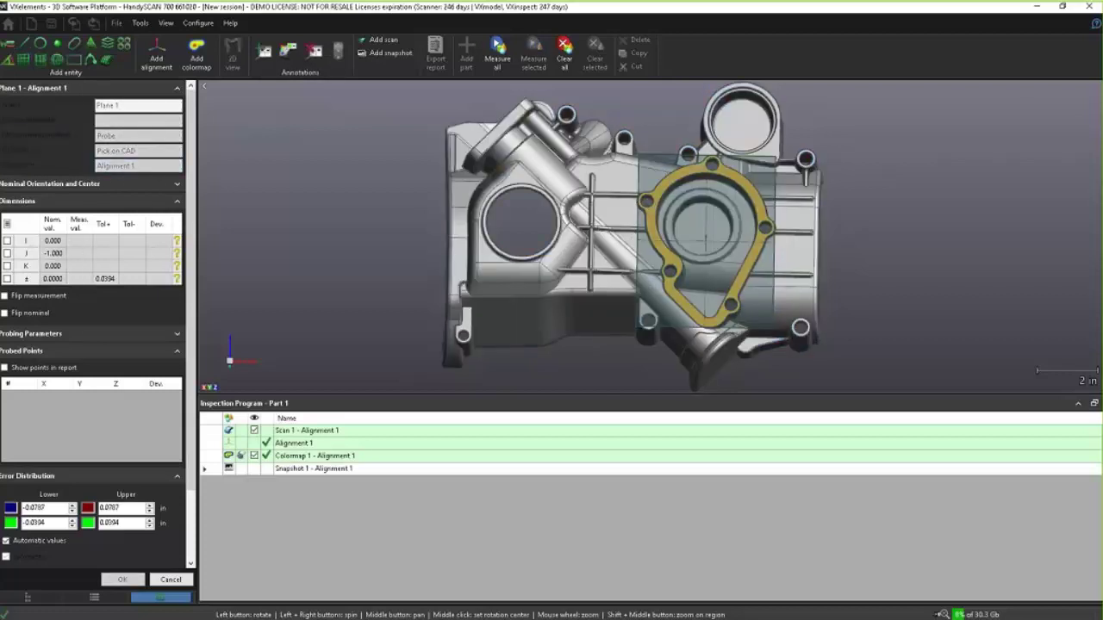
{"action": "left_click", "coordinate": [104, 121]}
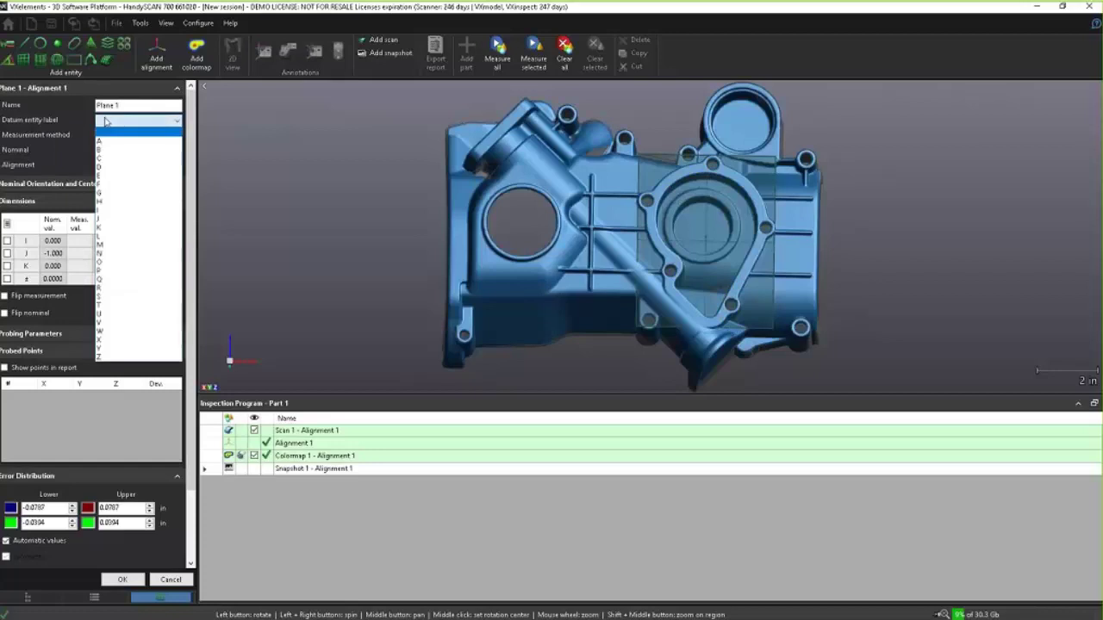
{"action": "left_click", "coordinate": [110, 126]}
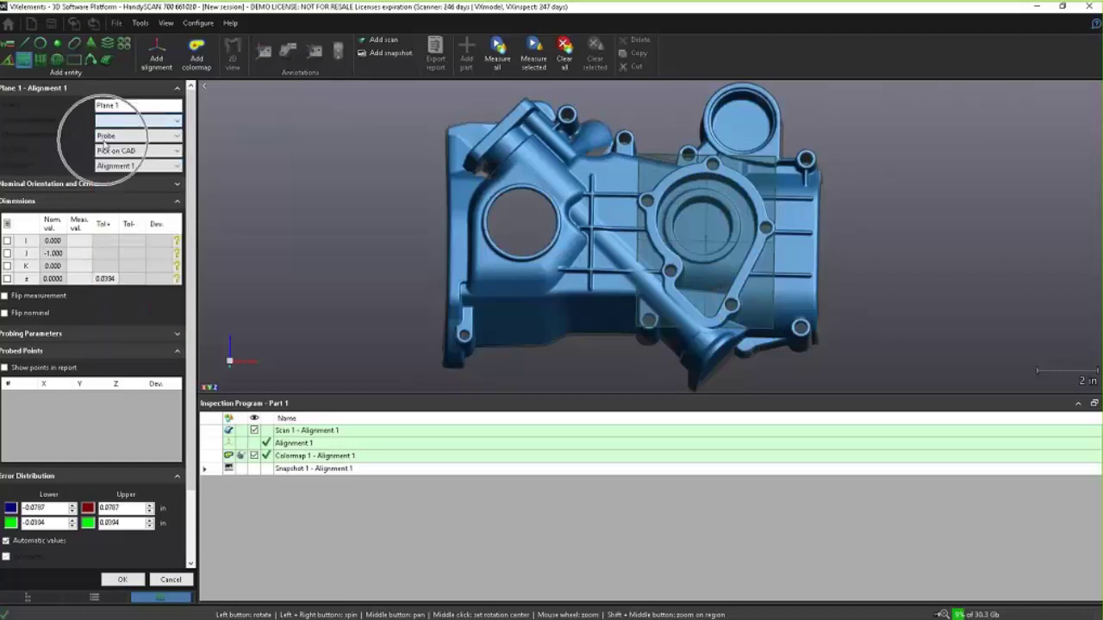
{"action": "left_click", "coordinate": [110, 126]}
{"action": "left_click", "coordinate": [110, 131]}
{"action": "left_click", "coordinate": [112, 137]}
{"action": "left_click", "coordinate": [105, 156]}
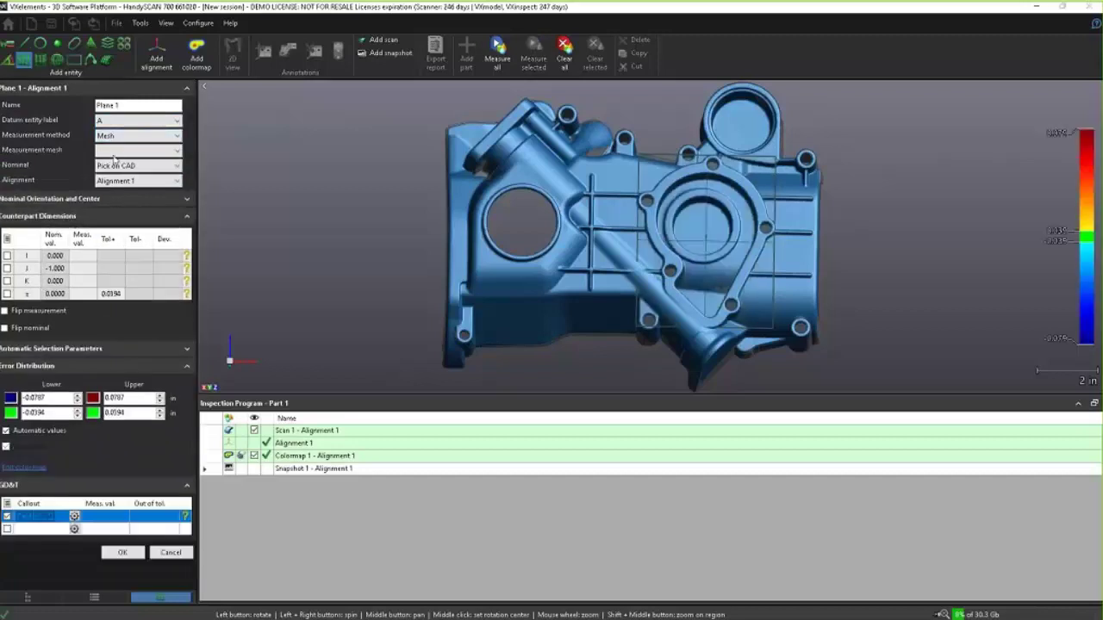
{"action": "left_click", "coordinate": [115, 153]}
{"action": "left_click", "coordinate": [112, 162]}
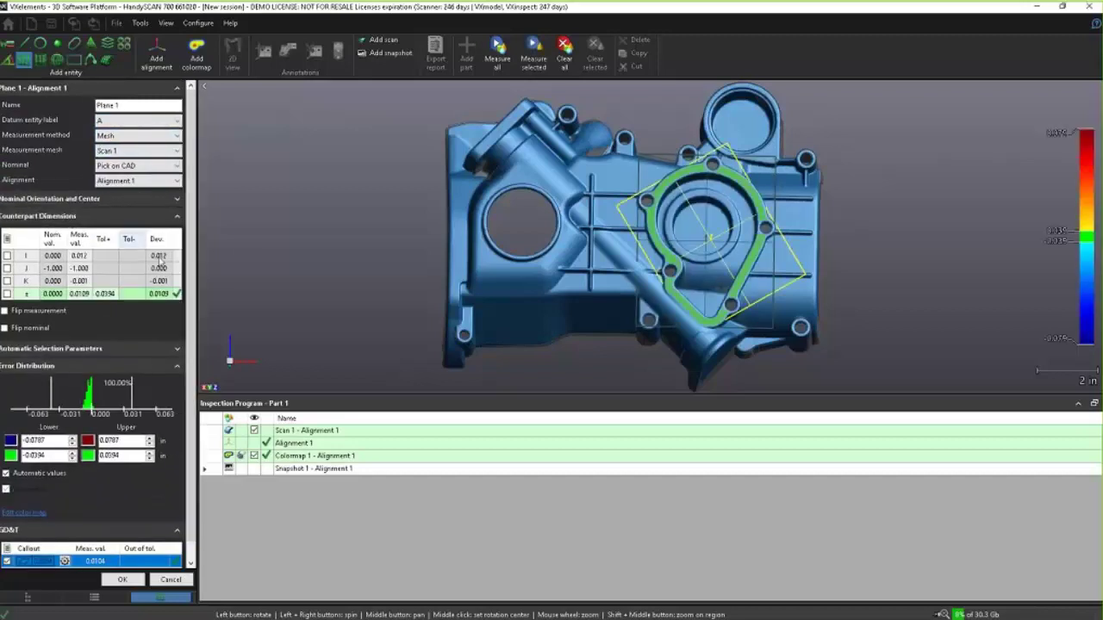
Step: Give Plane 1 (A) a 0.02 flatness tolerance, add it, and confirm and accept its measurement
{"action": "scroll", "coordinate": [770, 227], "scroll_direction": "up", "scroll_amount": 1}
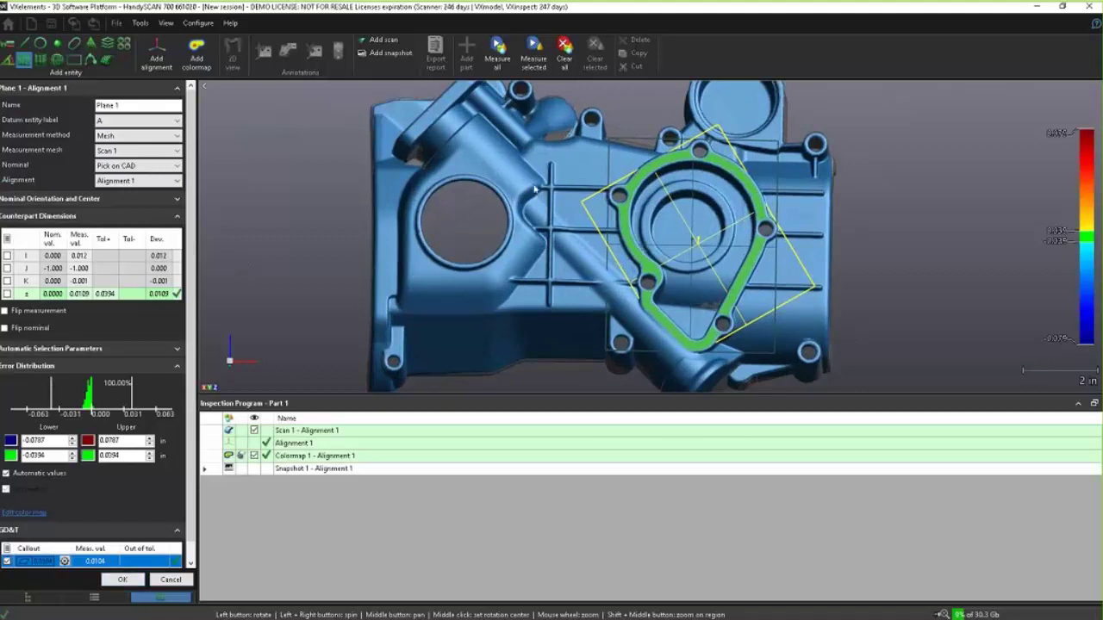
{"action": "left_click_drag", "start_coordinate": [553, 178], "coordinate": [621, 170]}
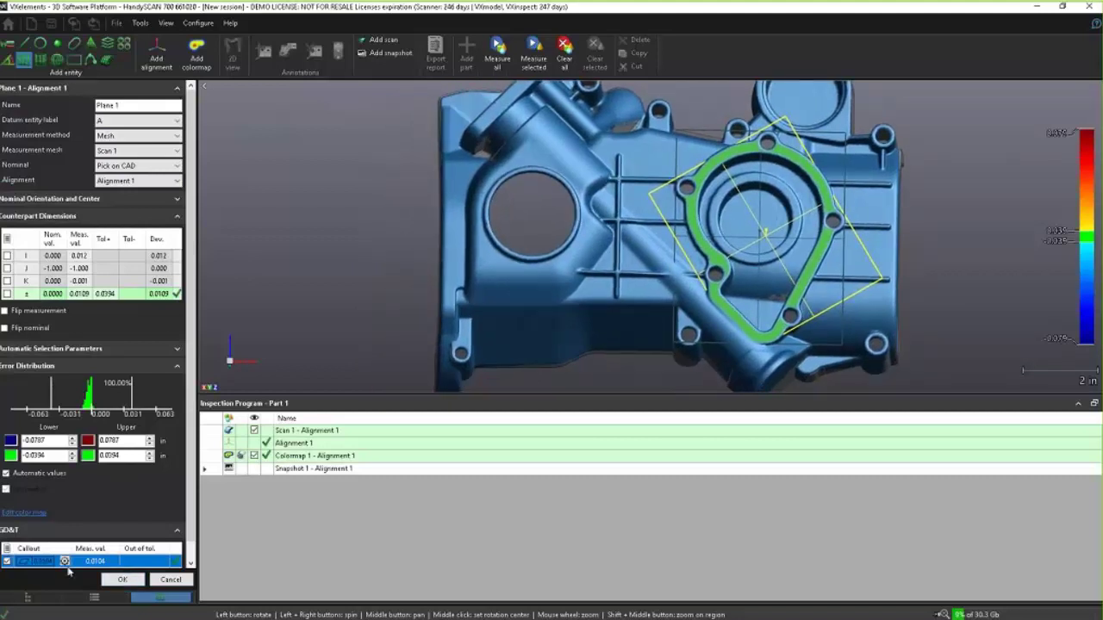
{"action": "scroll", "coordinate": [63, 565], "scroll_direction": "down", "scroll_amount": 1}
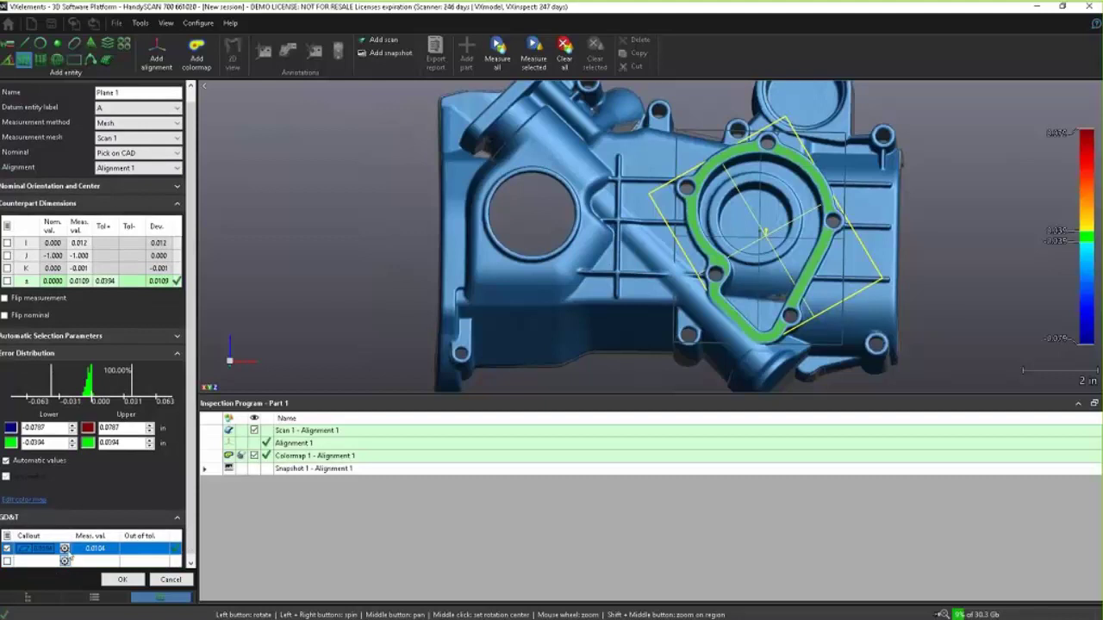
{"action": "left_click", "coordinate": [64, 549]}
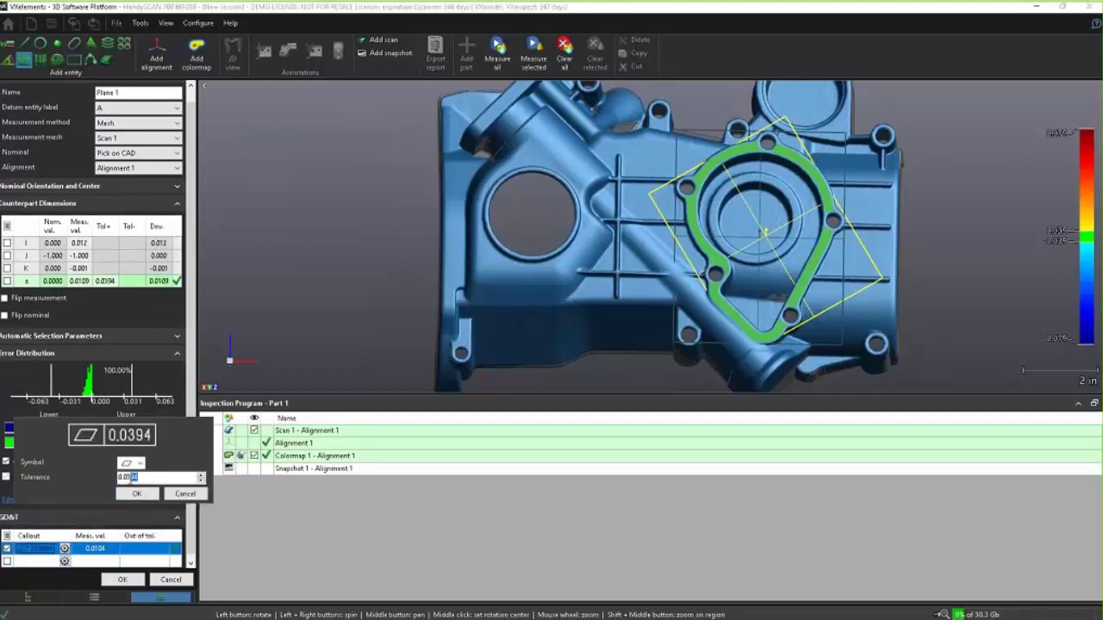
{"action": "left_click", "coordinate": [137, 494]}
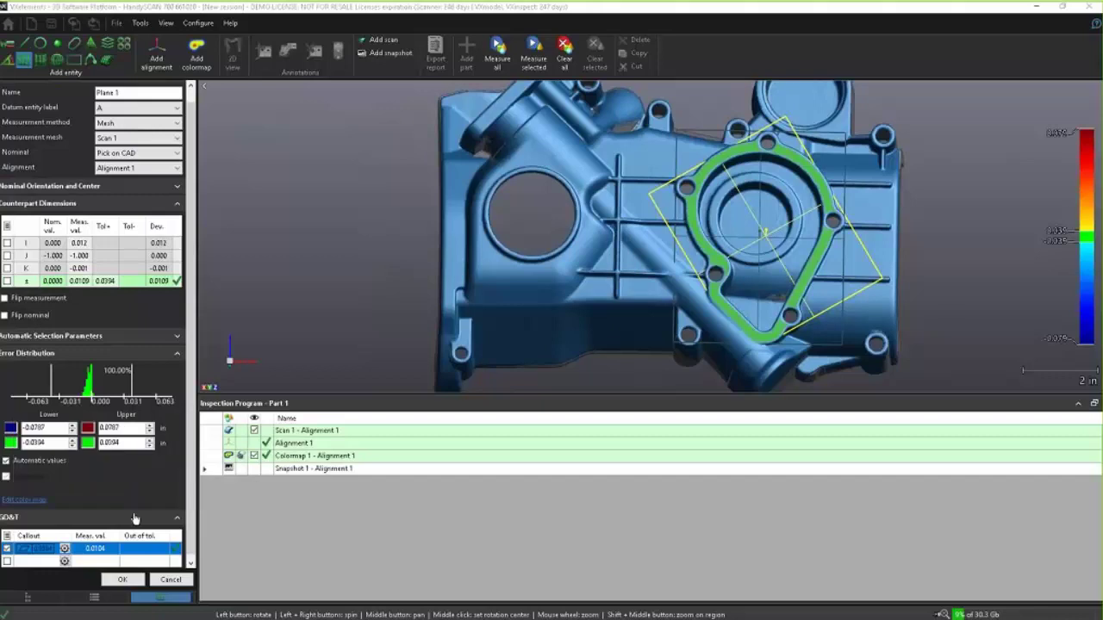
{"action": "left_click", "coordinate": [120, 580]}
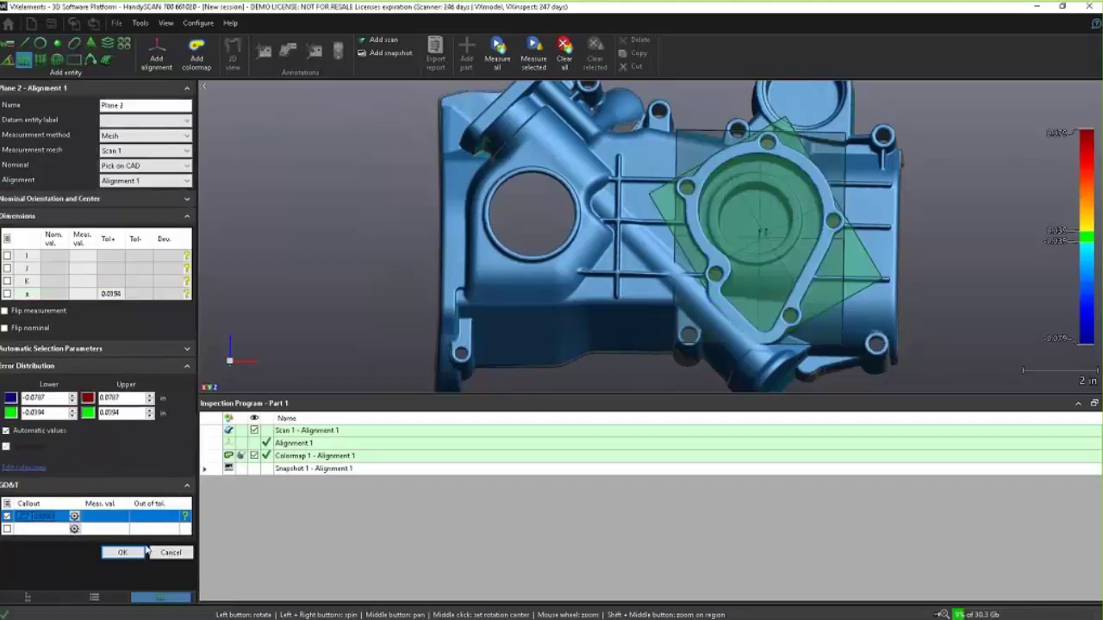
{"action": "right_click", "coordinate": [295, 484]}
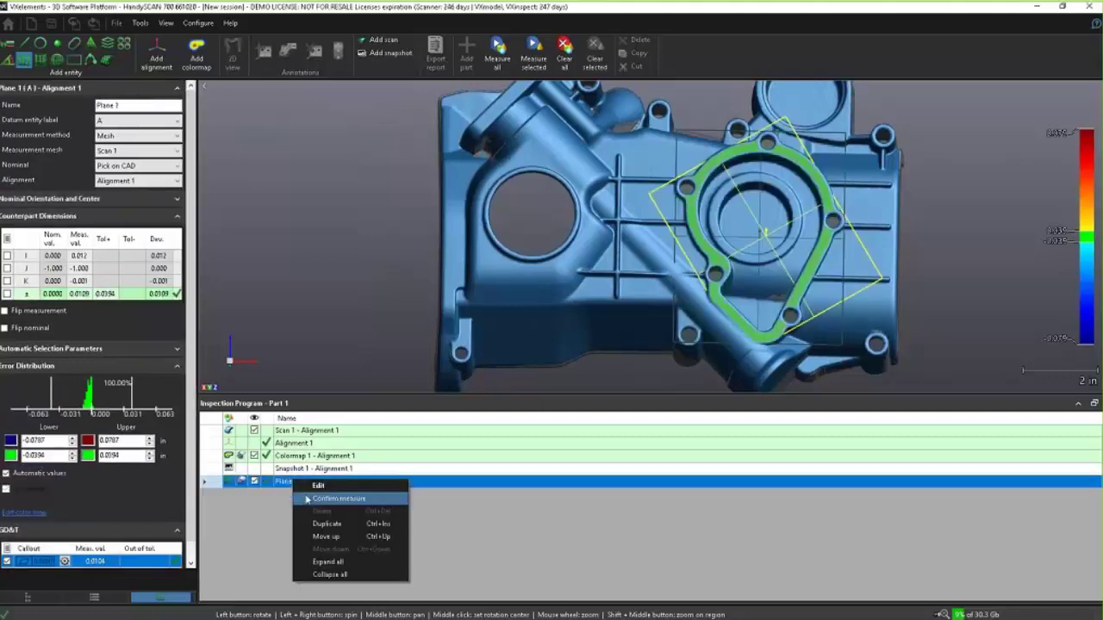
{"action": "left_click", "coordinate": [320, 500]}
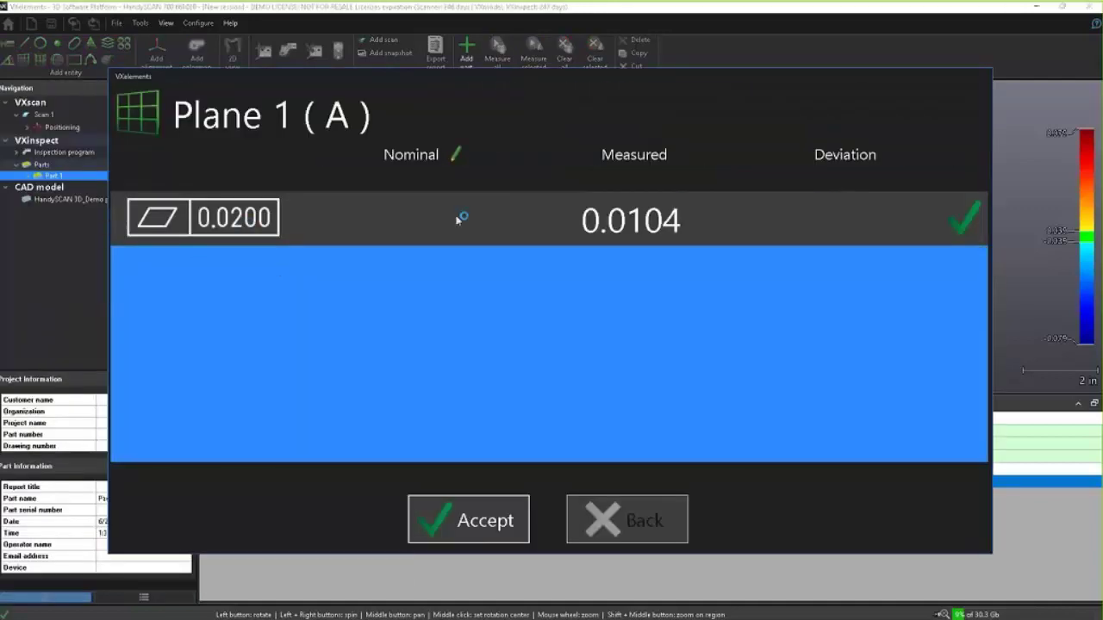
{"action": "key", "text": "Return"}
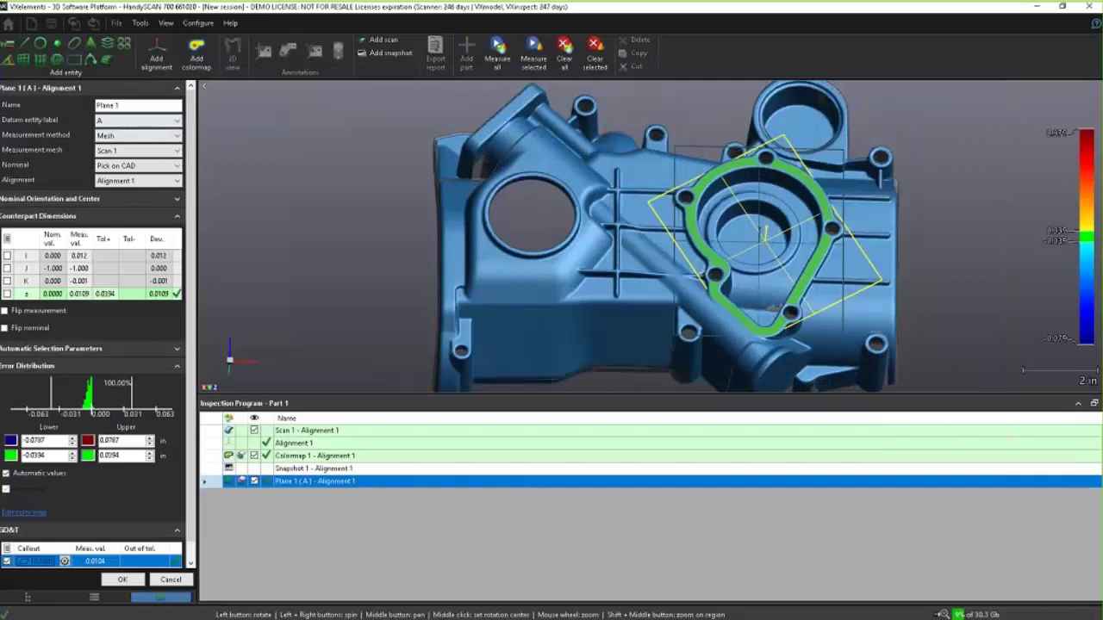
Step: Fit a cone to the central bore and add it as datum B
{"action": "left_click", "coordinate": [90, 43]}
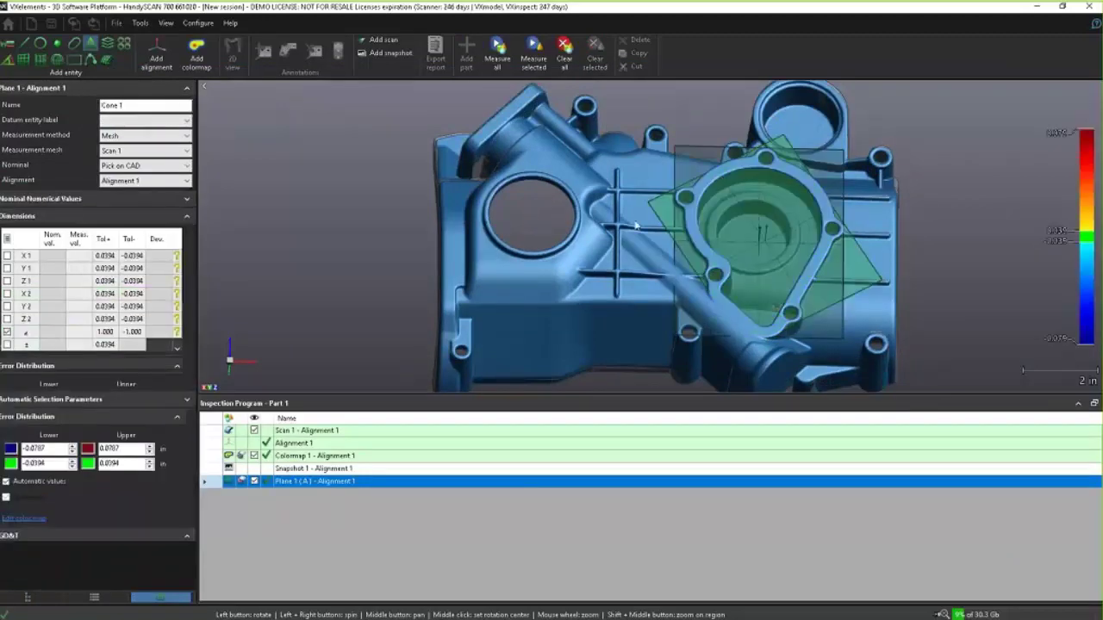
{"action": "left_click", "coordinate": [765, 220]}
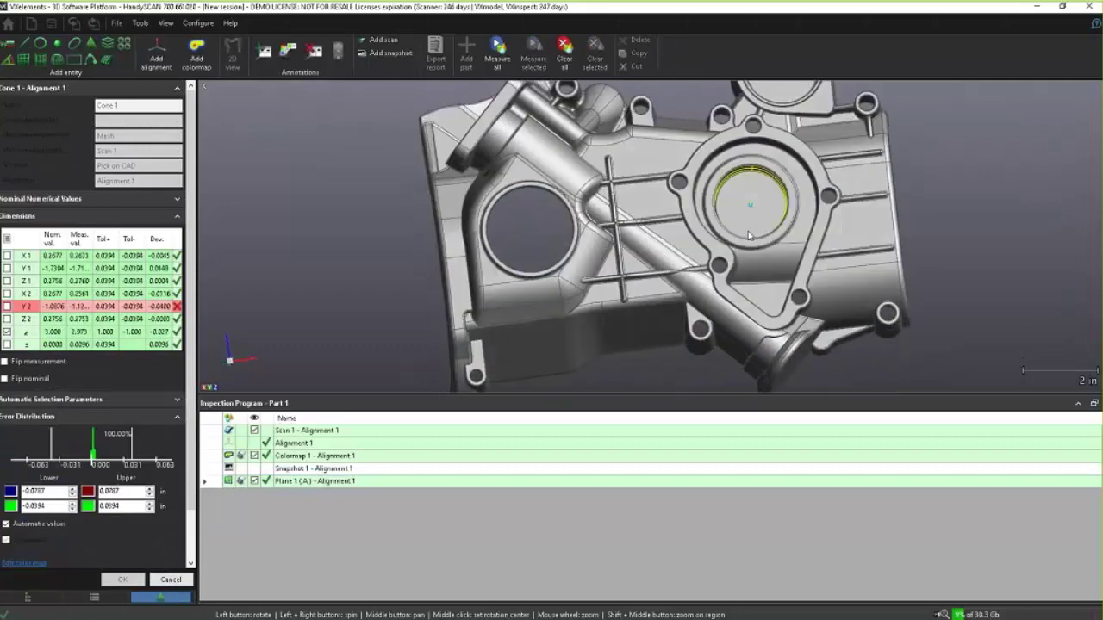
{"action": "left_click", "coordinate": [134, 120]}
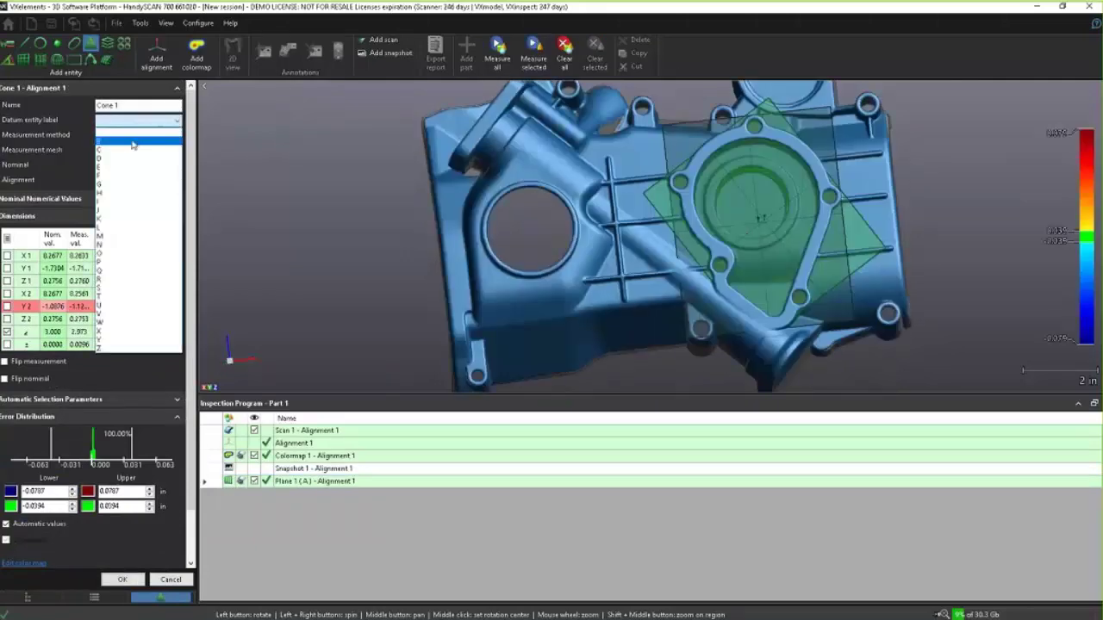
{"action": "left_click", "coordinate": [133, 143]}
{"action": "left_click", "coordinate": [125, 585]}
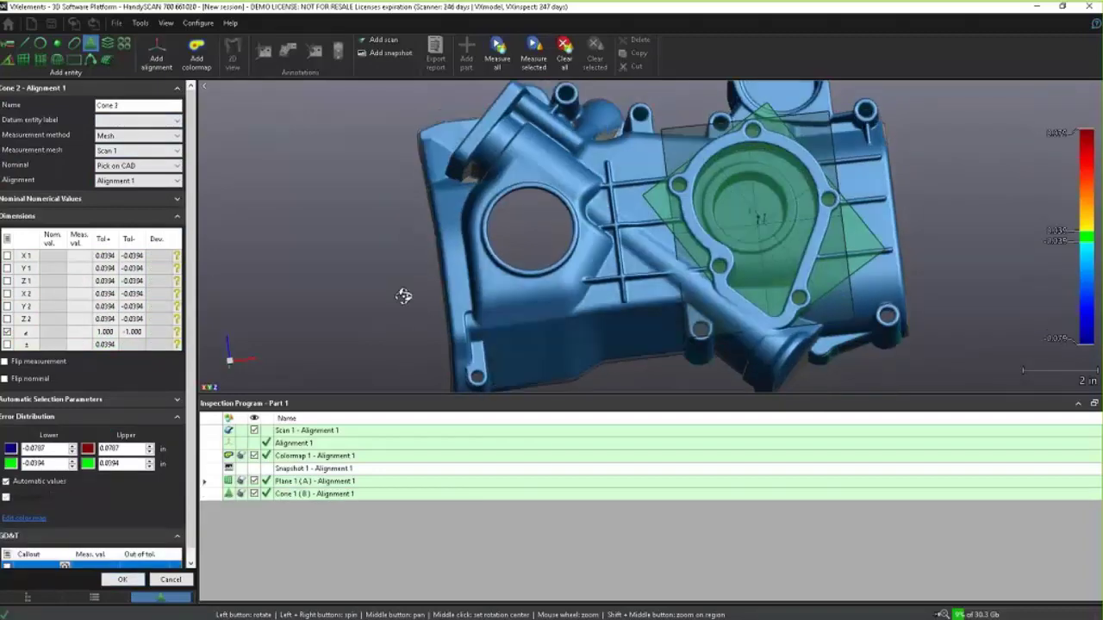
Step: Create Plane 2 on the part's right-side face and add it as datum C
{"action": "left_click_drag", "start_coordinate": [286, 201], "coordinate": [287, 167]}
{"action": "left_click", "coordinate": [23, 59]}
{"action": "left_click_drag", "start_coordinate": [862, 284], "coordinate": [849, 257]}
{"action": "left_click", "coordinate": [849, 257]}
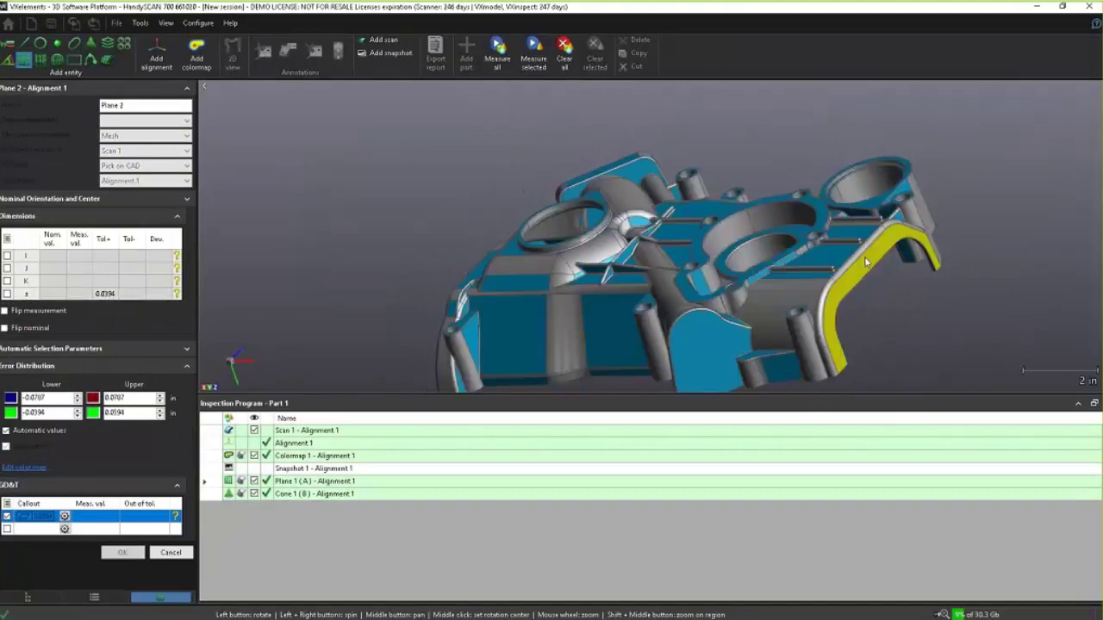
{"action": "left_click_drag", "start_coordinate": [571, 259], "coordinate": [586, 246]}
{"action": "left_click", "coordinate": [142, 121]}
{"action": "left_click", "coordinate": [133, 144]}
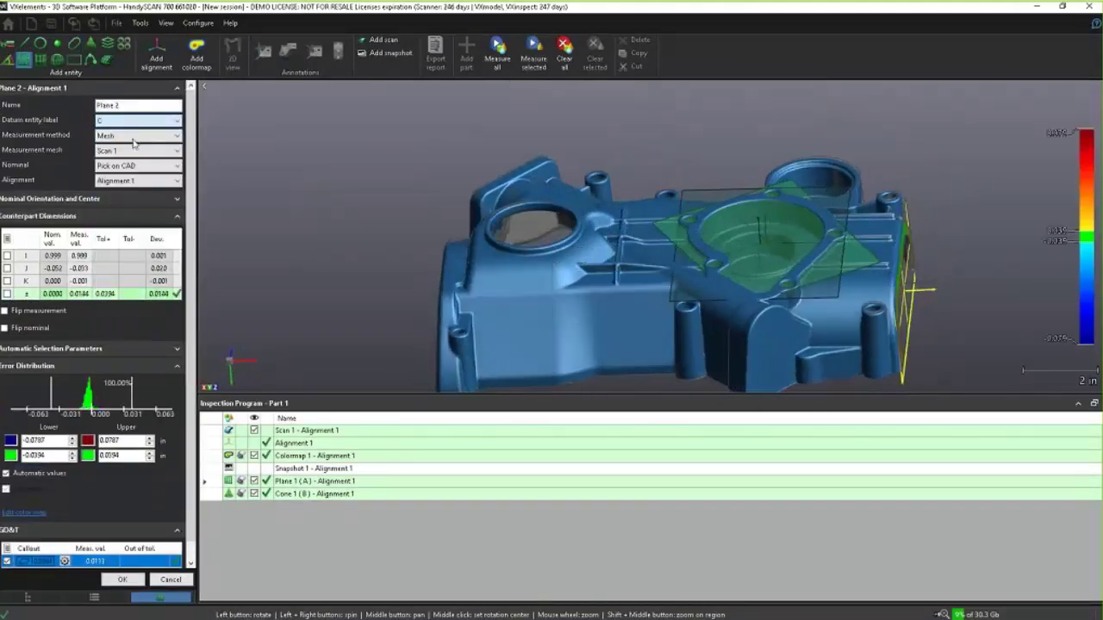
{"action": "left_click", "coordinate": [126, 579]}
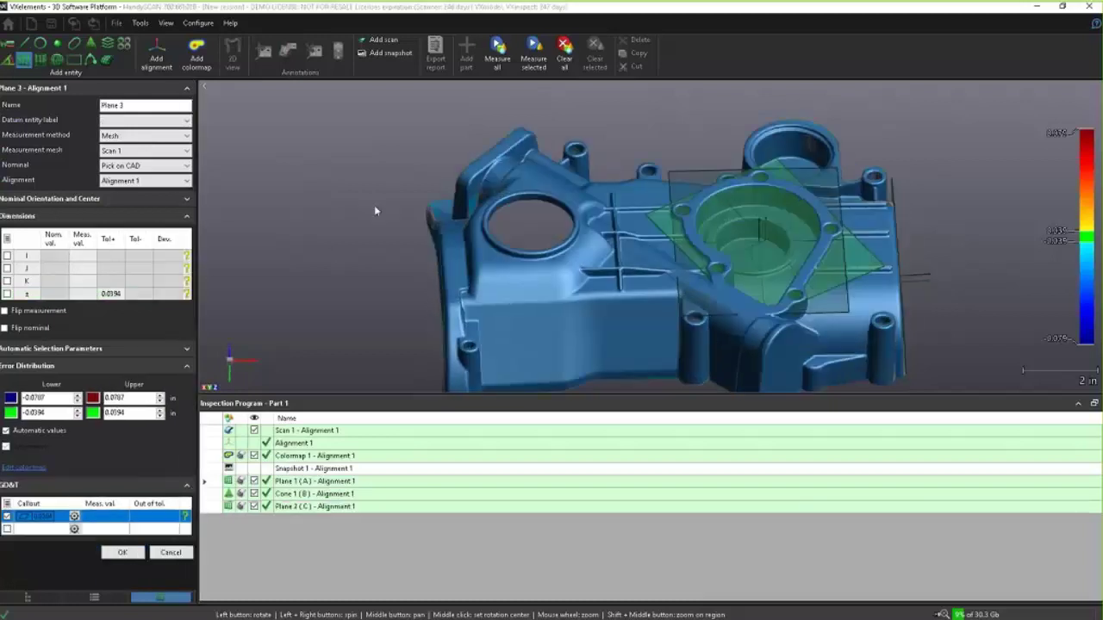
Step: Build Alignment 2 by Entities selection from Plane 1 (A), Cone 1 (B) and Plane 2 (C)
{"action": "left_click", "coordinate": [156, 49]}
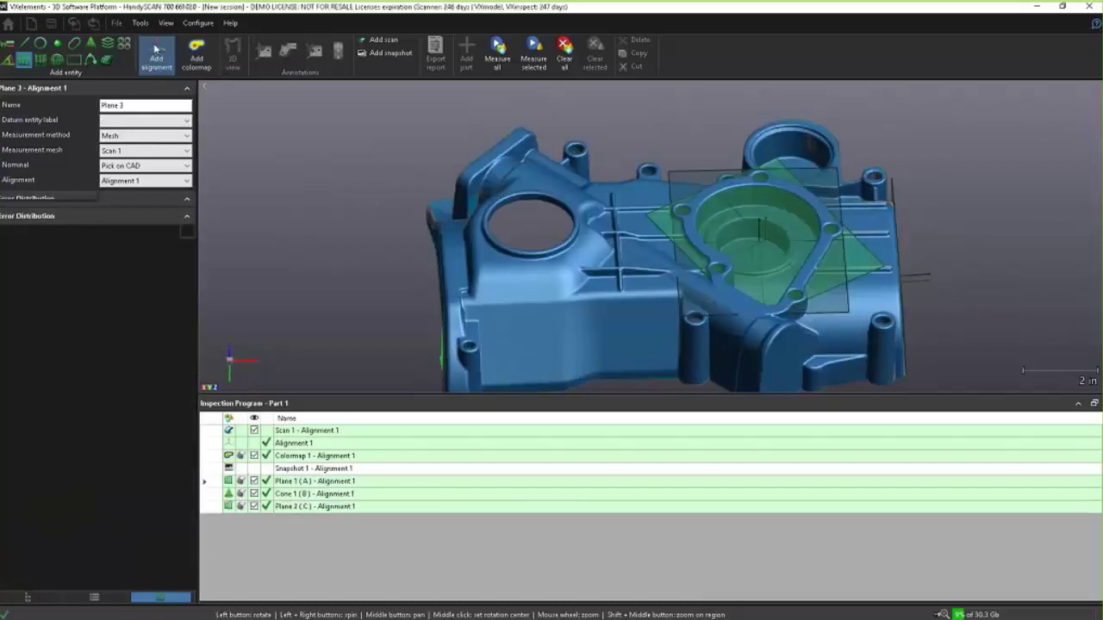
{"action": "left_click", "coordinate": [142, 121]}
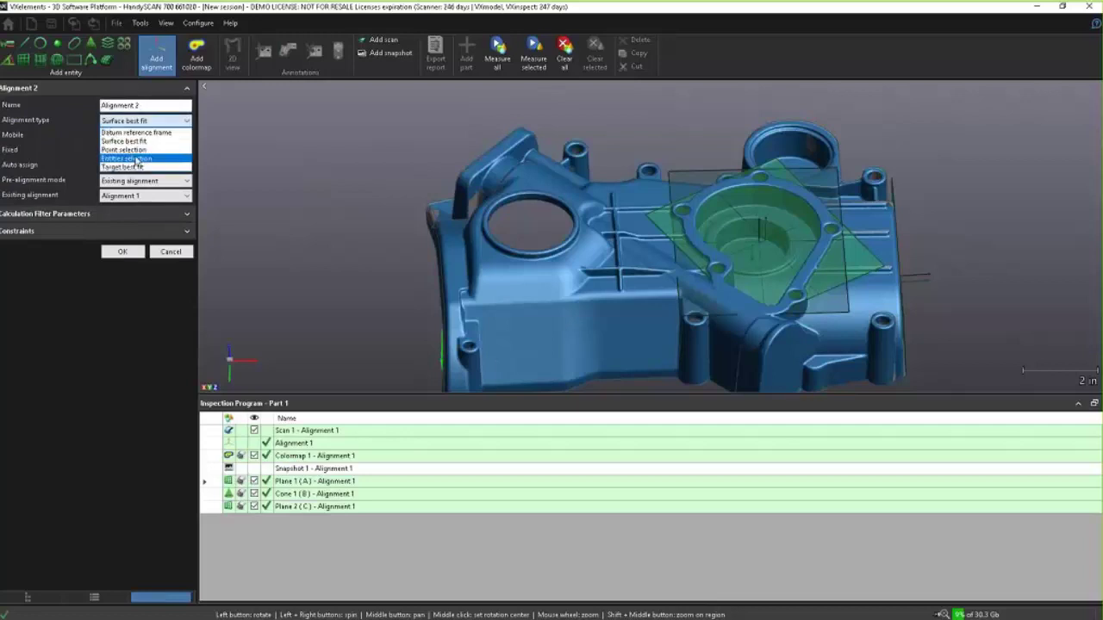
{"action": "left_click", "coordinate": [136, 161]}
{"action": "left_click", "coordinate": [120, 216]}
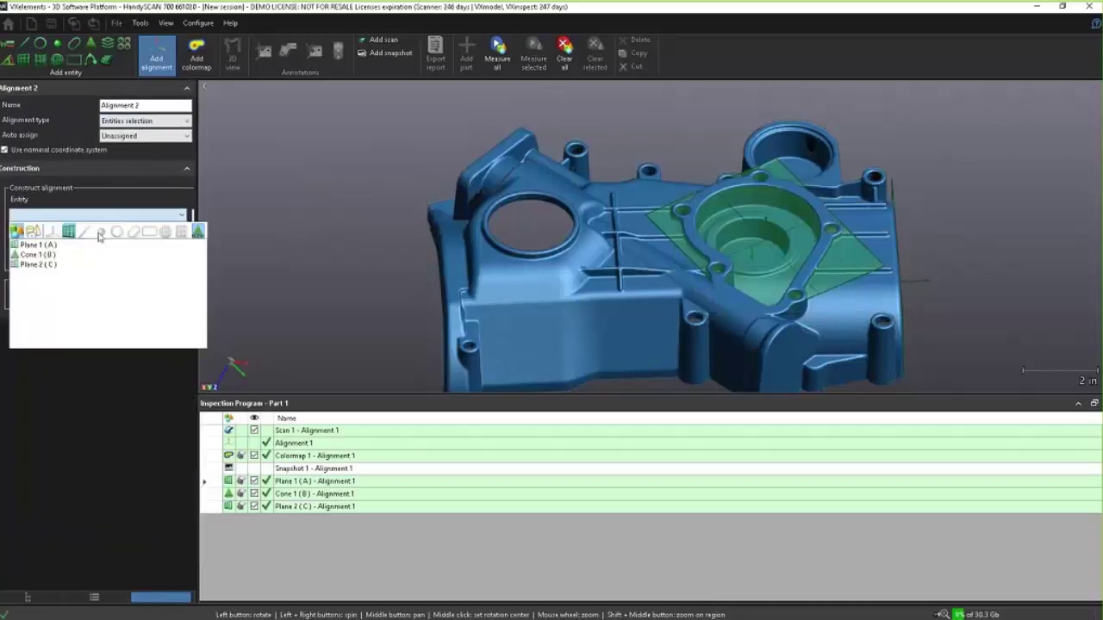
{"action": "left_click", "coordinate": [38, 245]}
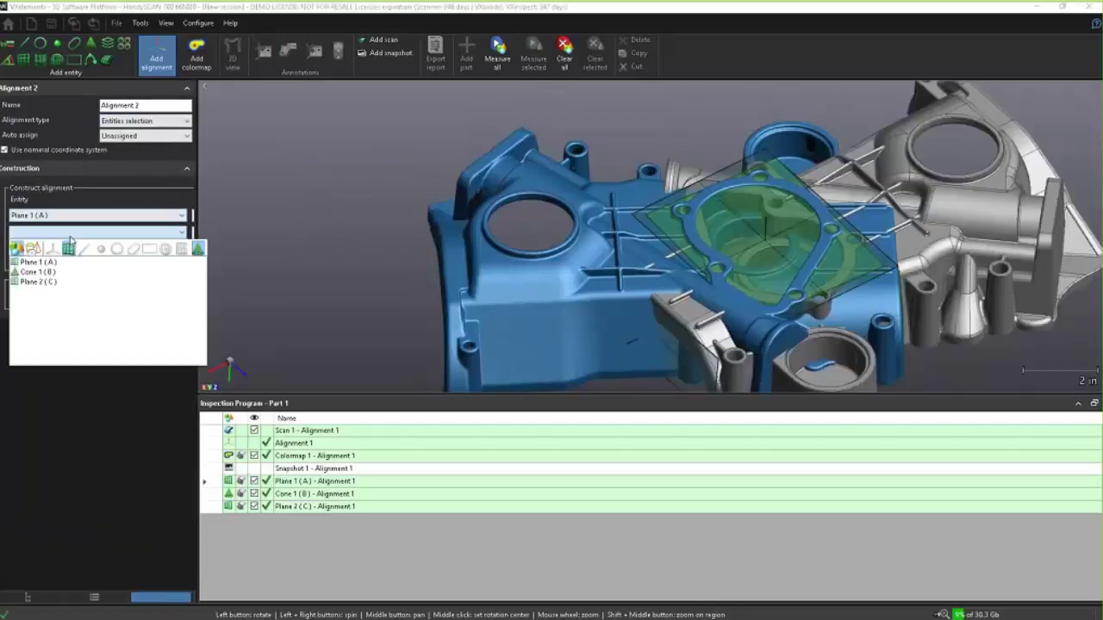
{"action": "left_click", "coordinate": [39, 272]}
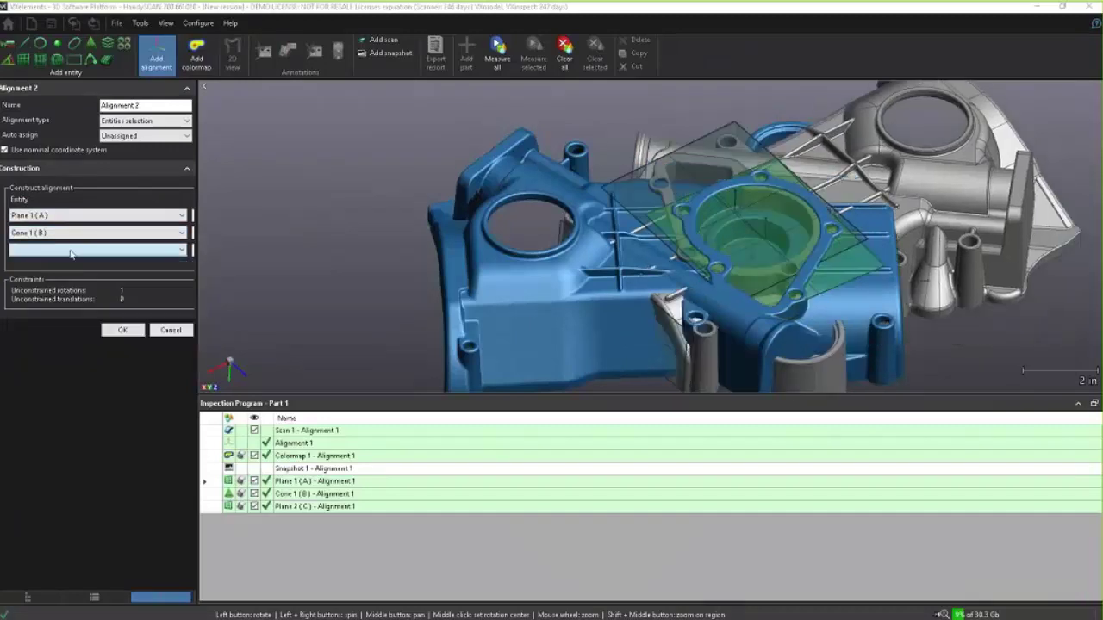
{"action": "left_click", "coordinate": [66, 255]}
{"action": "left_click", "coordinate": [43, 303]}
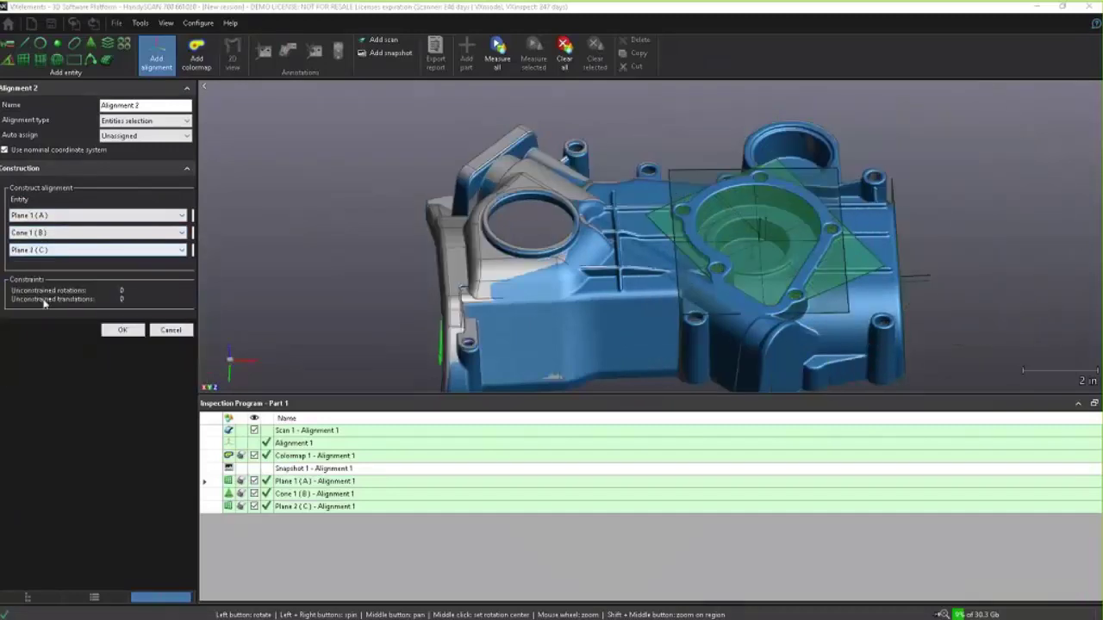
{"action": "left_click", "coordinate": [123, 332]}
{"action": "left_click_drag", "start_coordinate": [338, 271], "coordinate": [534, 284]}
Step: Add Colormap 2 against the Whole CAD nominal under Alignment 2, squaring the view first
{"action": "left_click", "coordinate": [197, 53]}
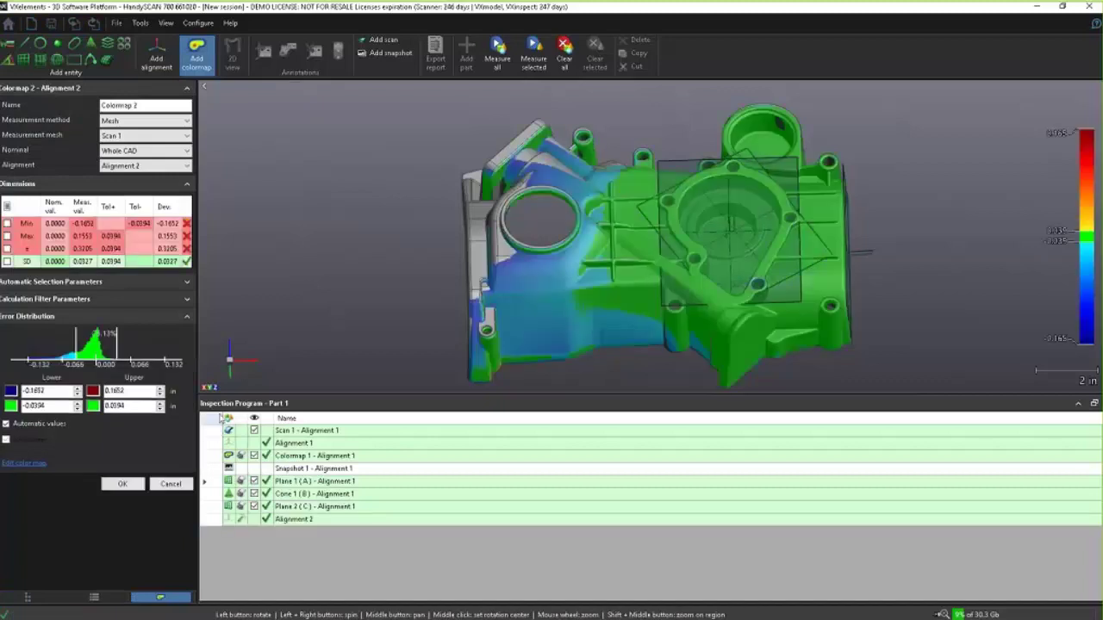
{"action": "scroll", "coordinate": [403, 330], "scroll_direction": "down", "scroll_amount": 1}
{"action": "left_click_drag", "start_coordinate": [434, 311], "coordinate": [471, 316]}
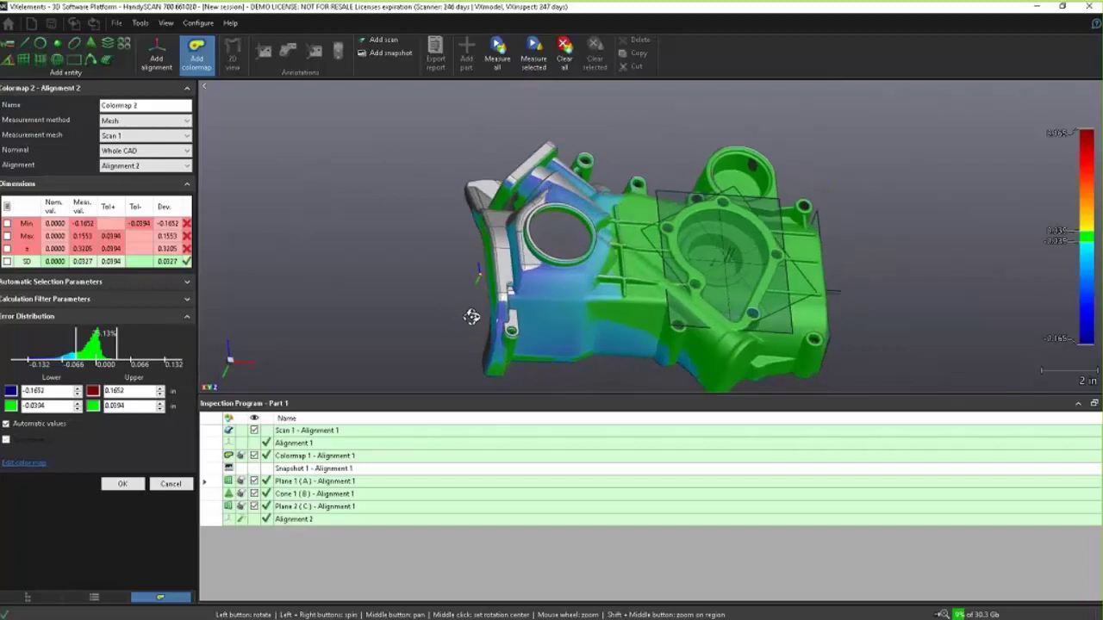
{"action": "mouse_move", "coordinate": [471, 316]}
{"action": "left_mouse_down"}
{"action": "mouse_move", "coordinate": [462, 323]}
{"action": "mouse_move", "coordinate": [462, 311]}
{"action": "left_mouse_up"}
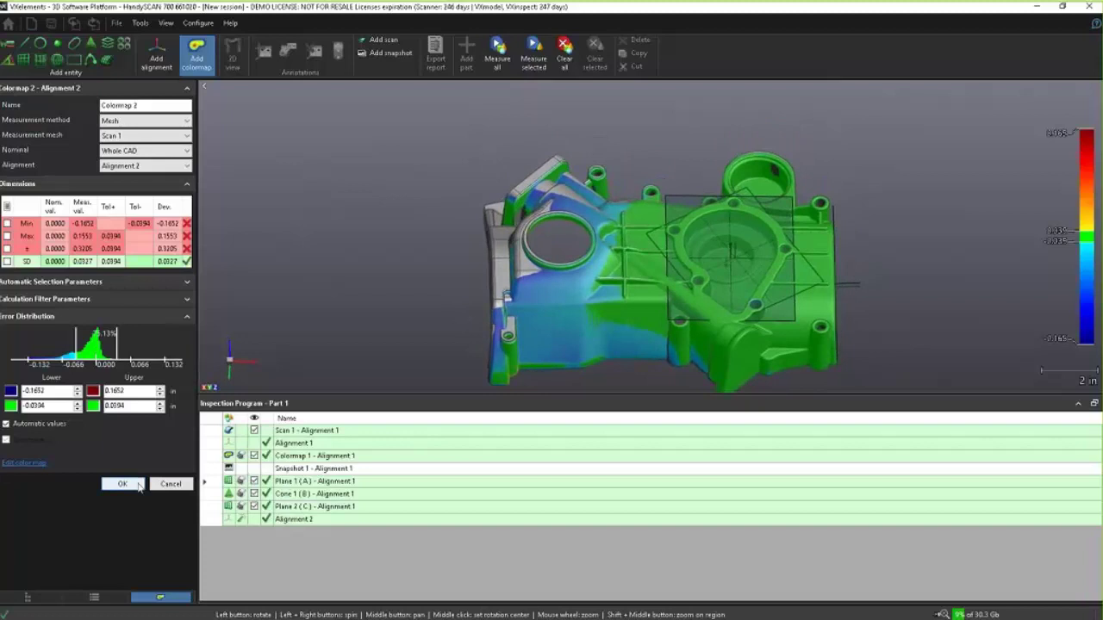
{"action": "left_click", "coordinate": [122, 484]}
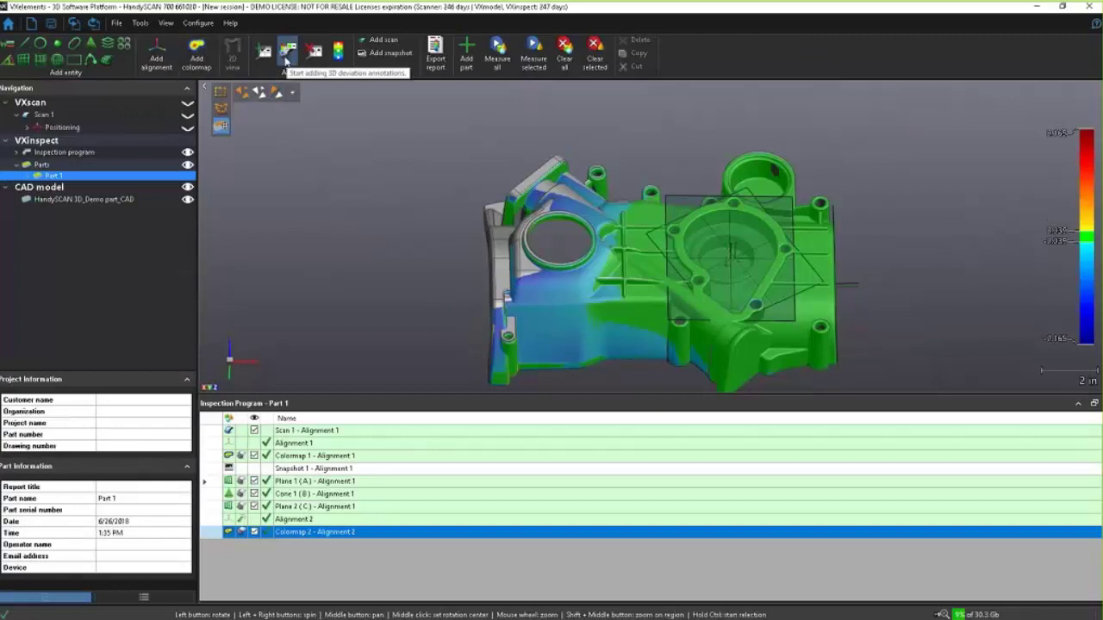
Step: Capture Snapshot 2 with deviation labels placed across the left, middle and right of the part, then save
{"action": "left_click", "coordinate": [386, 54]}
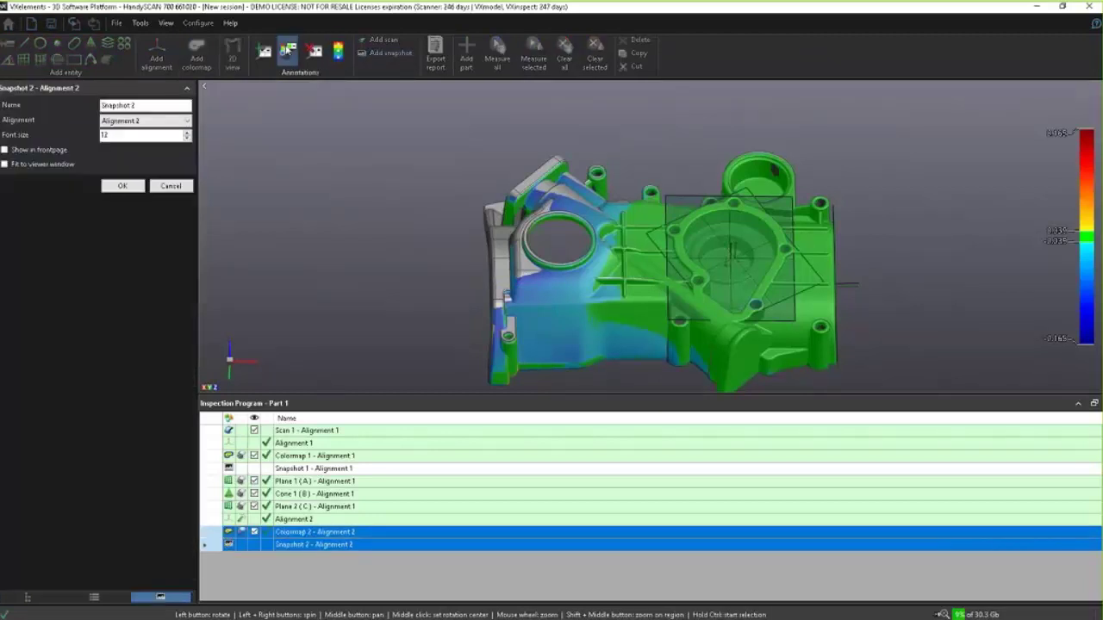
{"action": "left_click", "coordinate": [289, 52]}
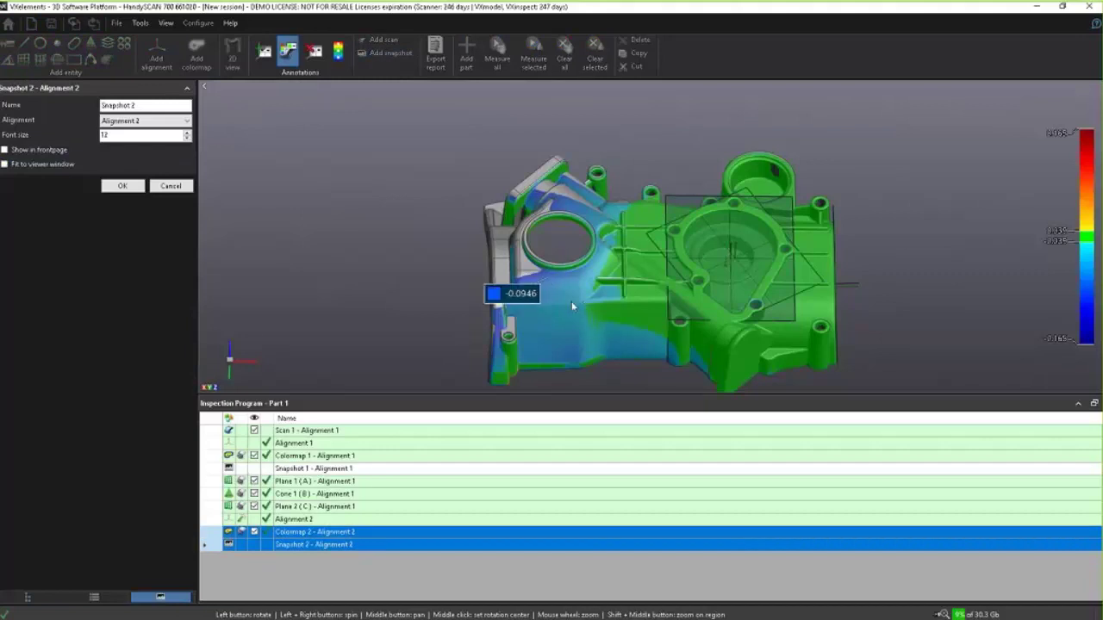
{"action": "left_click", "coordinate": [572, 319]}
{"action": "left_click", "coordinate": [573, 369]}
{"action": "left_click", "coordinate": [569, 190]}
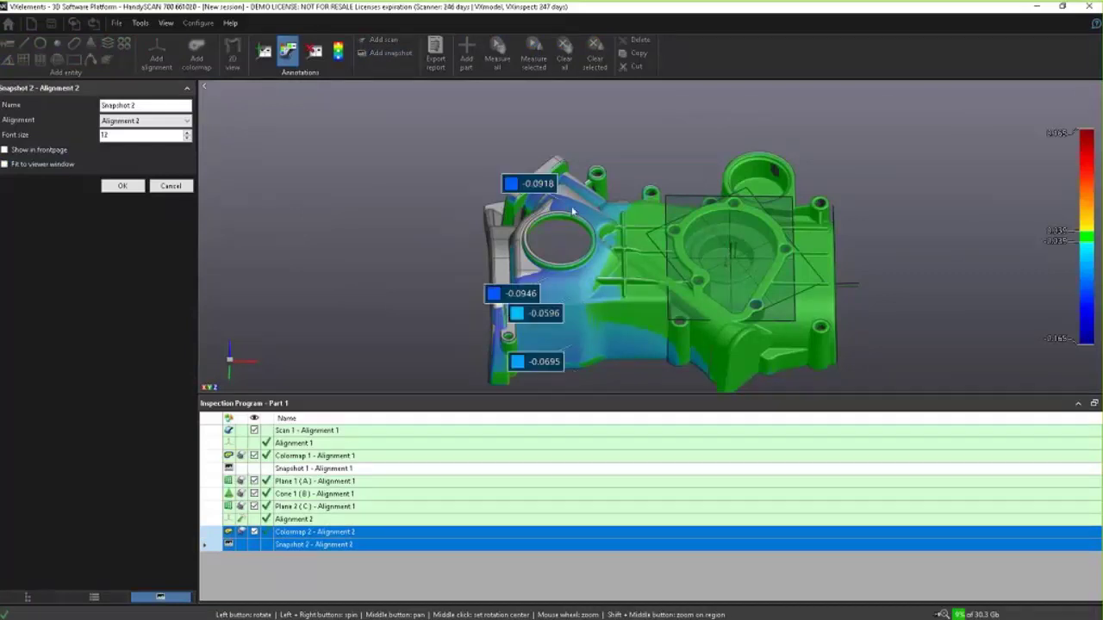
{"action": "left_click", "coordinate": [645, 232]}
{"action": "left_click", "coordinate": [649, 276]}
{"action": "left_click", "coordinate": [646, 297]}
{"action": "left_click", "coordinate": [648, 354]}
{"action": "left_click", "coordinate": [801, 230]}
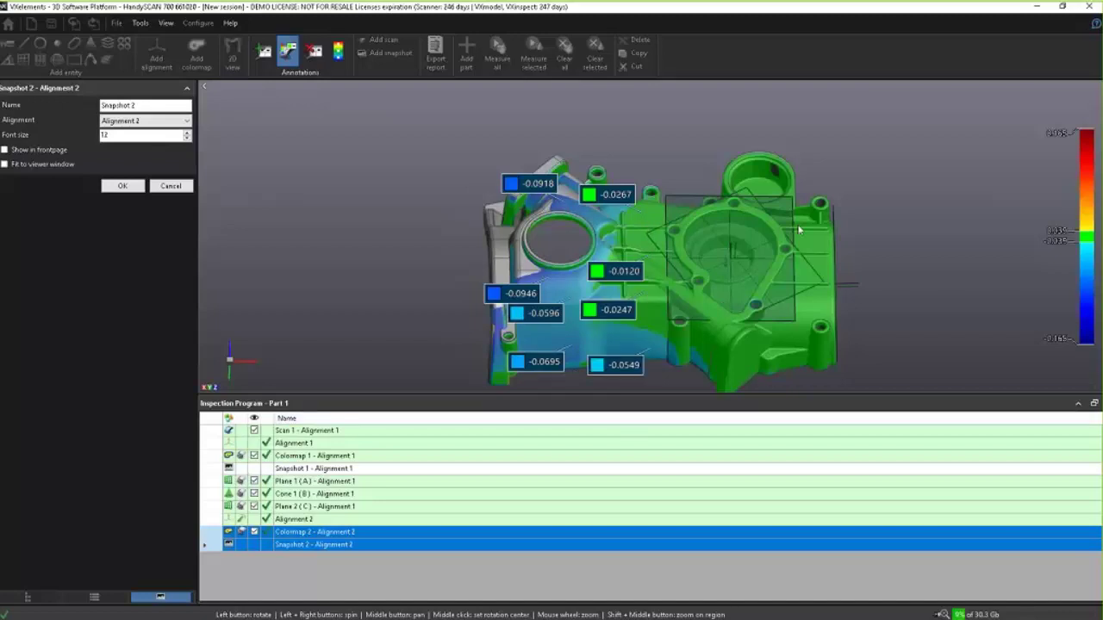
{"action": "left_click", "coordinate": [816, 283]}
{"action": "left_click", "coordinate": [816, 282]}
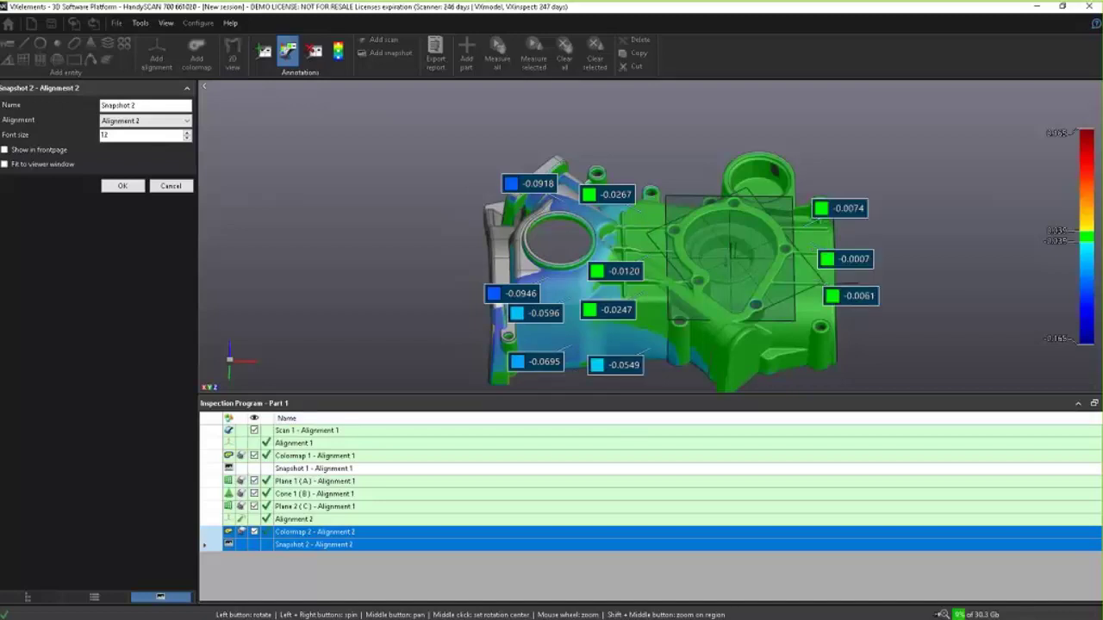
{"action": "left_click", "coordinate": [122, 186]}
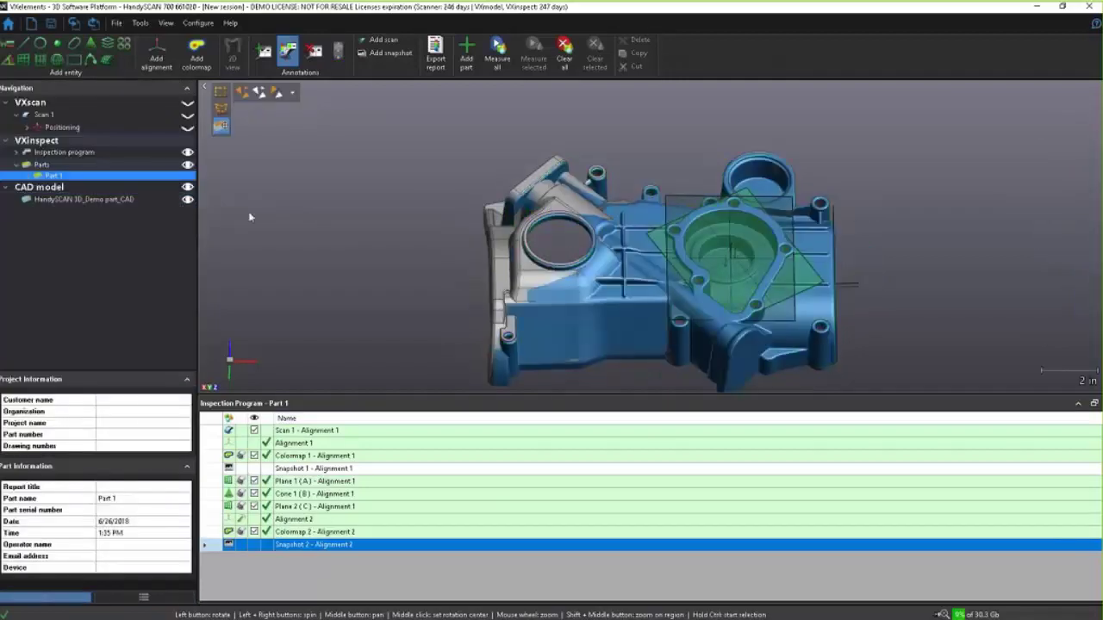
Step: Probe the part's left face as Plane 3, switch the measurement method to Mesh, and close the panel
{"action": "left_click_drag", "start_coordinate": [468, 264], "coordinate": [552, 252]}
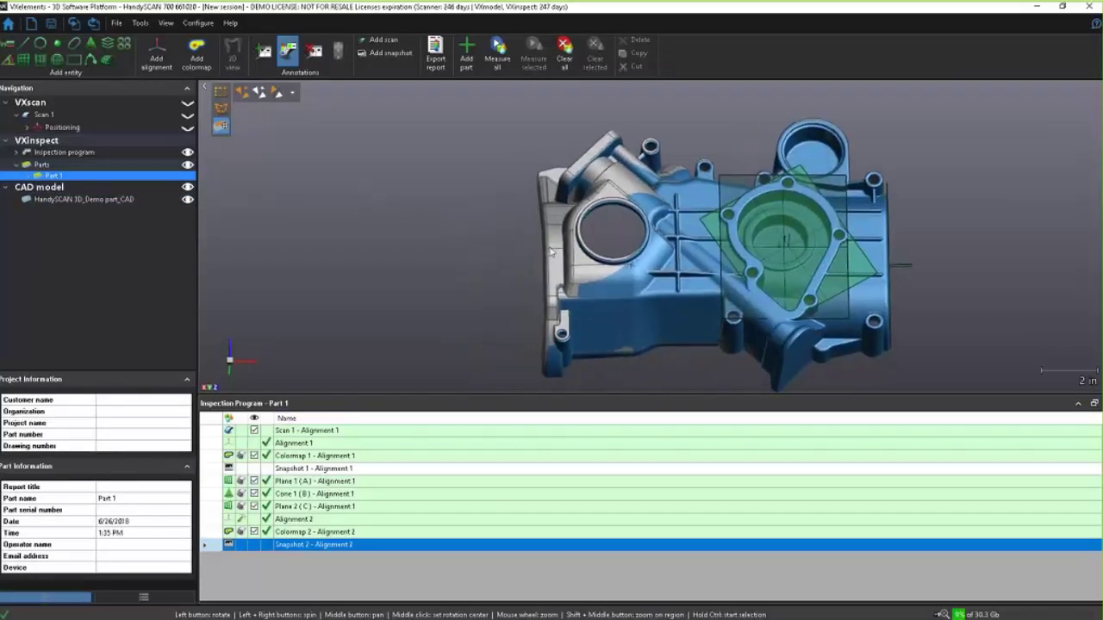
{"action": "left_click", "coordinate": [21, 60]}
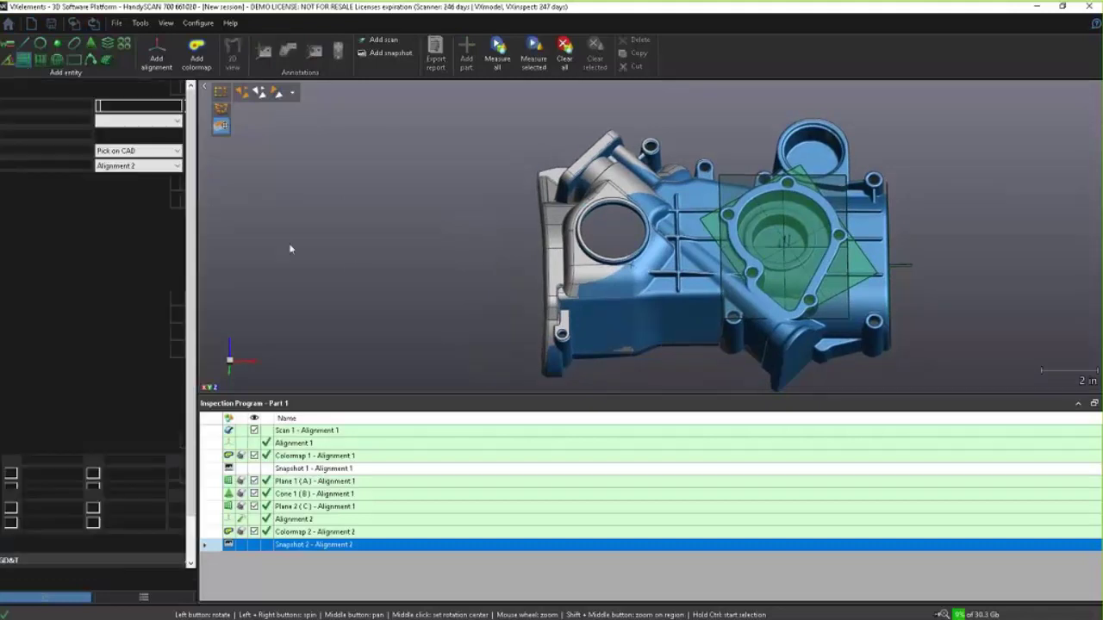
{"action": "left_click_drag", "start_coordinate": [370, 258], "coordinate": [432, 269]}
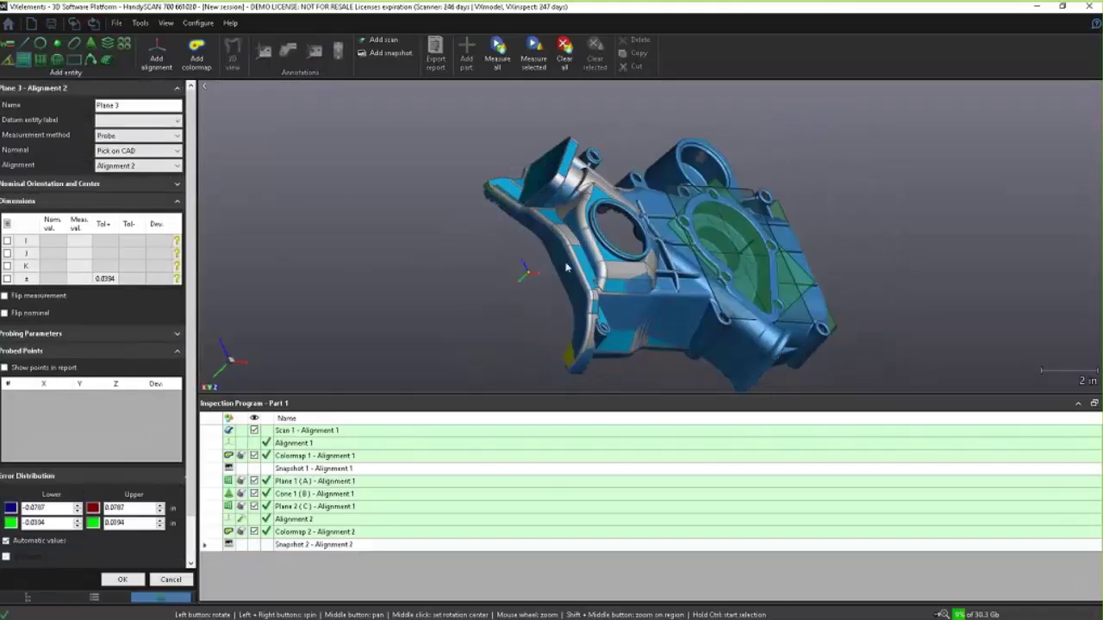
{"action": "left_click", "coordinate": [562, 265]}
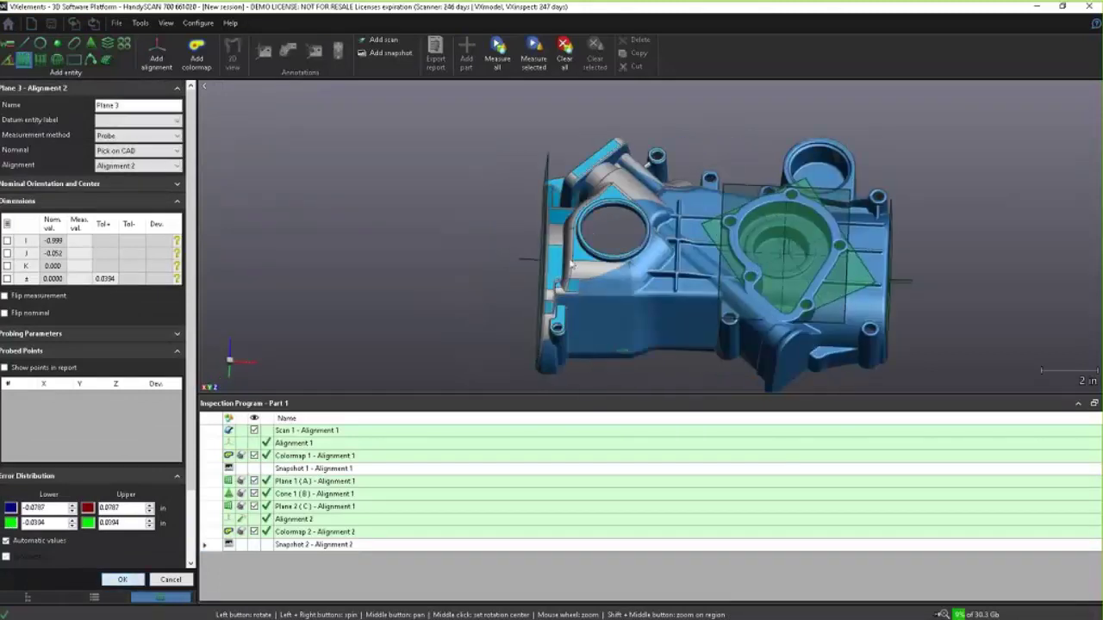
{"action": "left_click", "coordinate": [555, 267]}
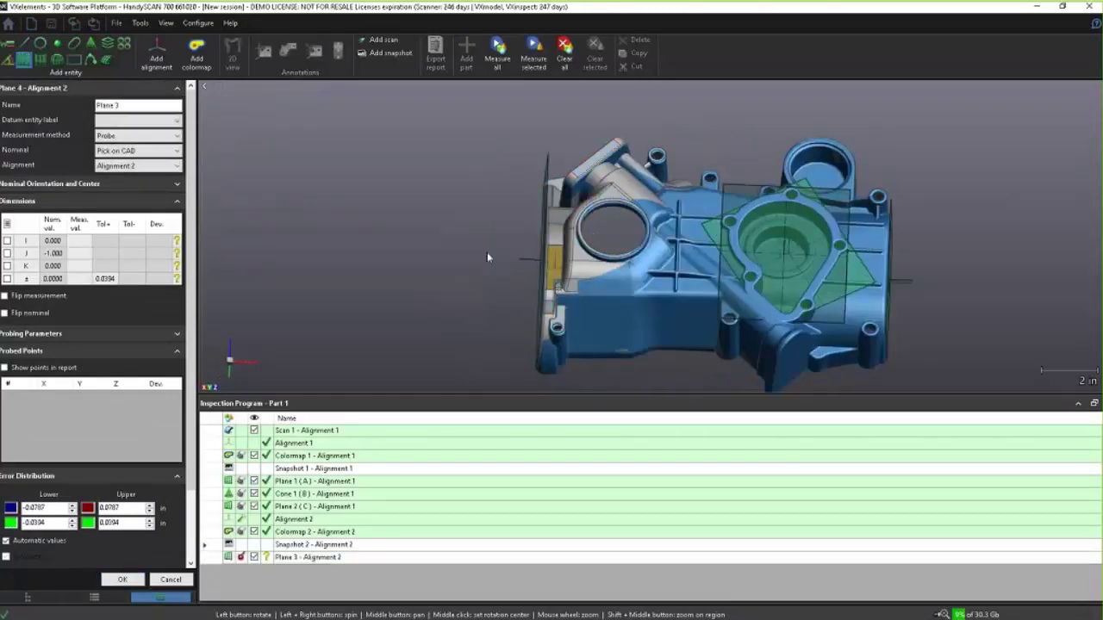
{"action": "scroll", "coordinate": [507, 239], "scroll_direction": "down", "scroll_amount": 2}
{"action": "left_click_drag", "start_coordinate": [529, 233], "coordinate": [560, 250]}
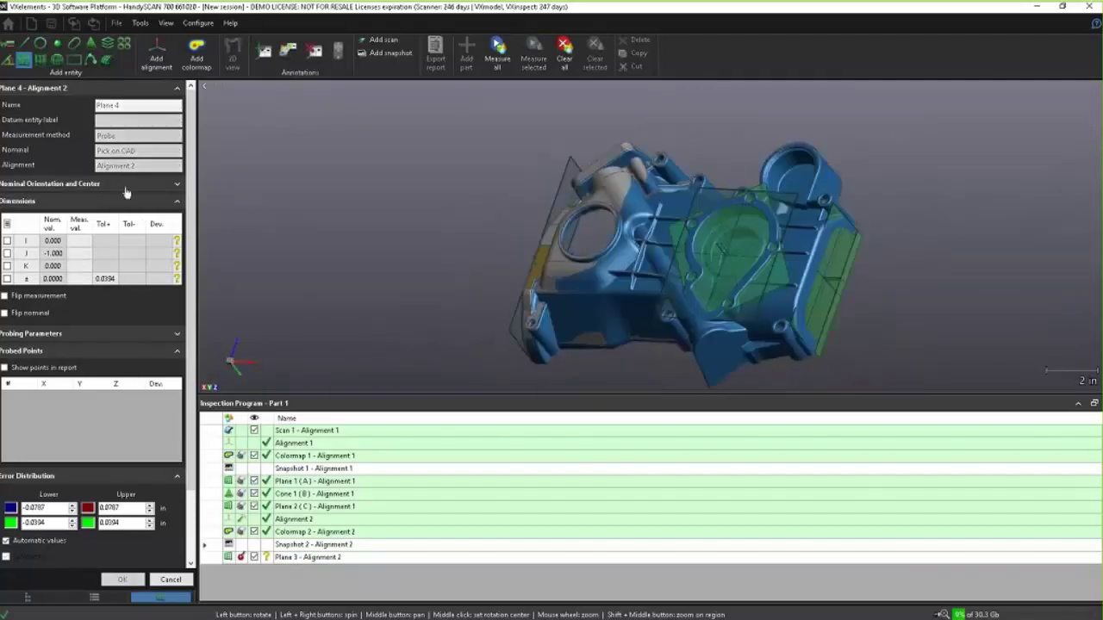
{"action": "left_click", "coordinate": [138, 135]}
{"action": "left_click", "coordinate": [130, 147]}
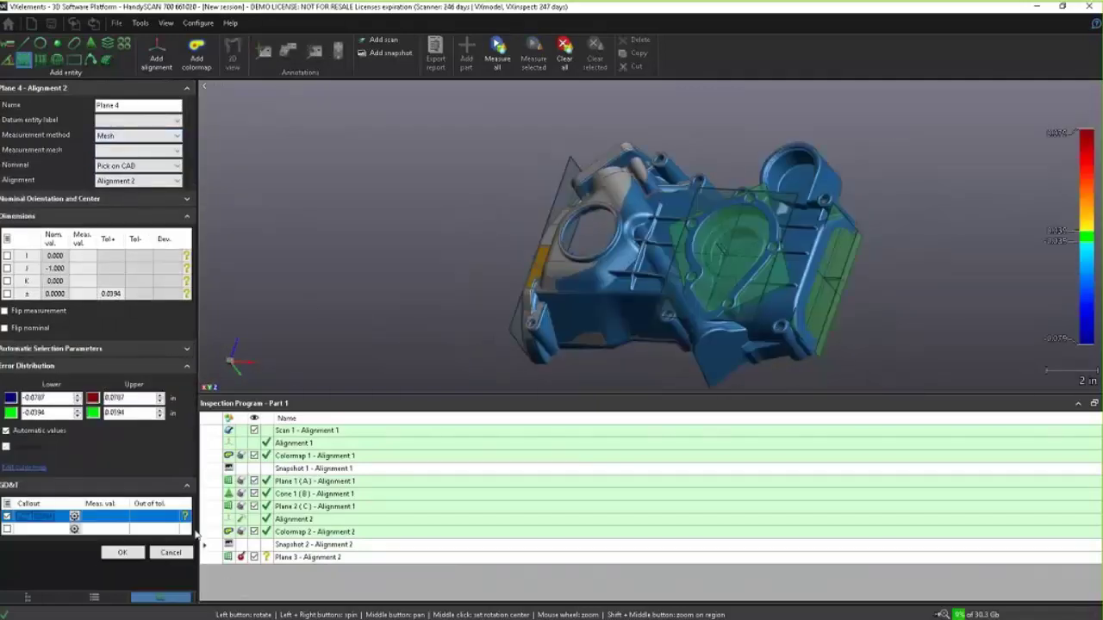
{"action": "left_click", "coordinate": [184, 554]}
Step: Delete the probed Plane 3 and refit Plane 3 on the left flank by Mesh on Scan 1
{"action": "left_click", "coordinate": [293, 558]}
{"action": "right_click", "coordinate": [293, 559]}
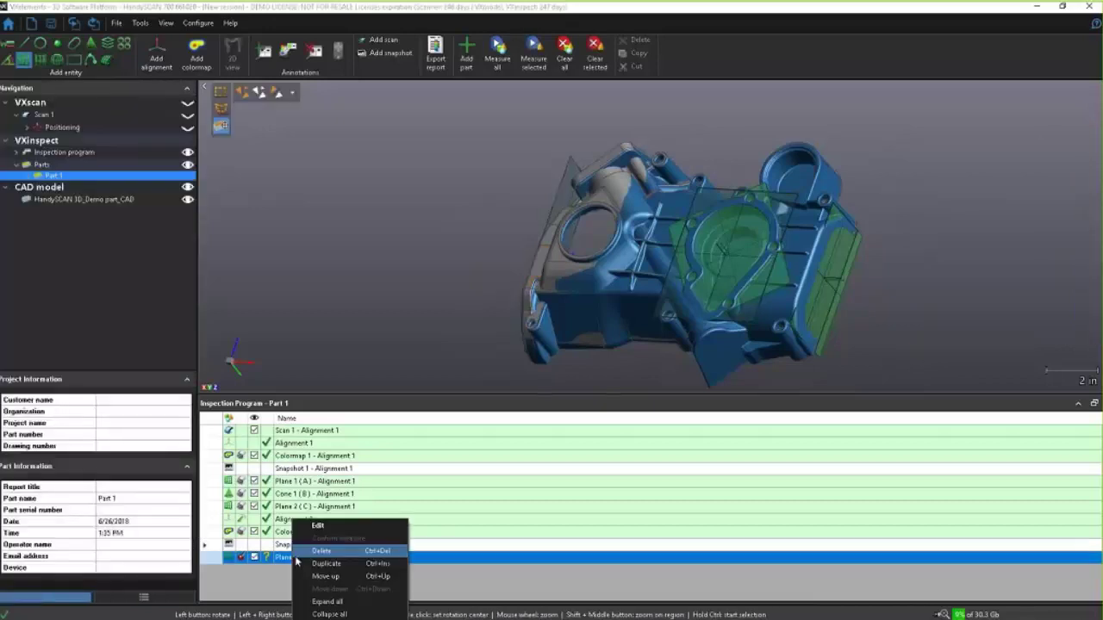
{"action": "left_click", "coordinate": [307, 553]}
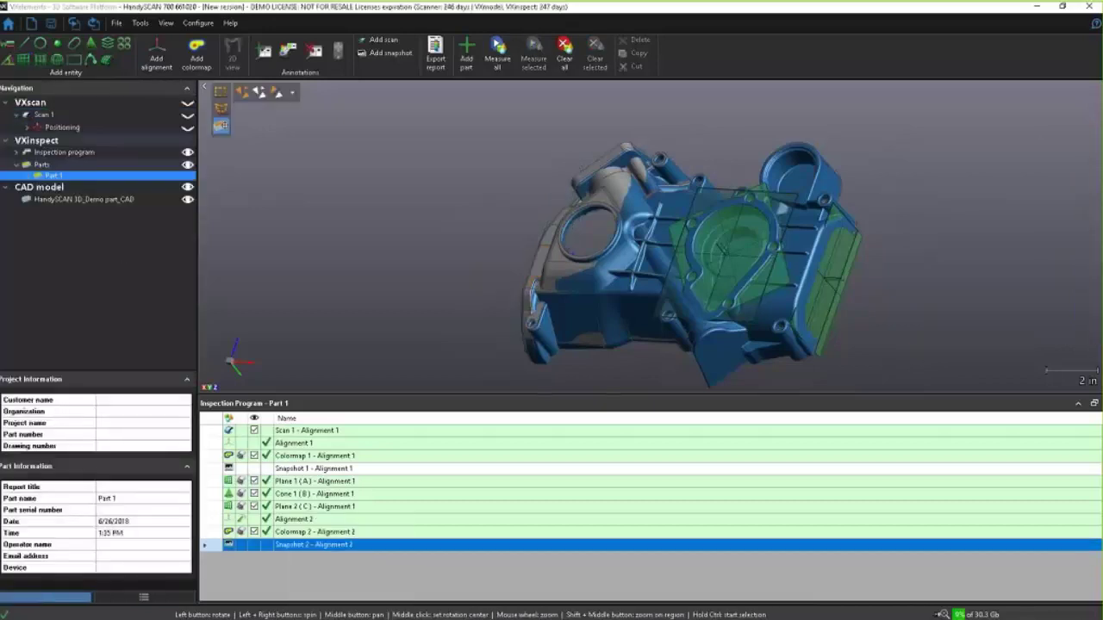
{"action": "left_click", "coordinate": [119, 136]}
{"action": "left_click", "coordinate": [114, 157]}
{"action": "left_click", "coordinate": [125, 151]}
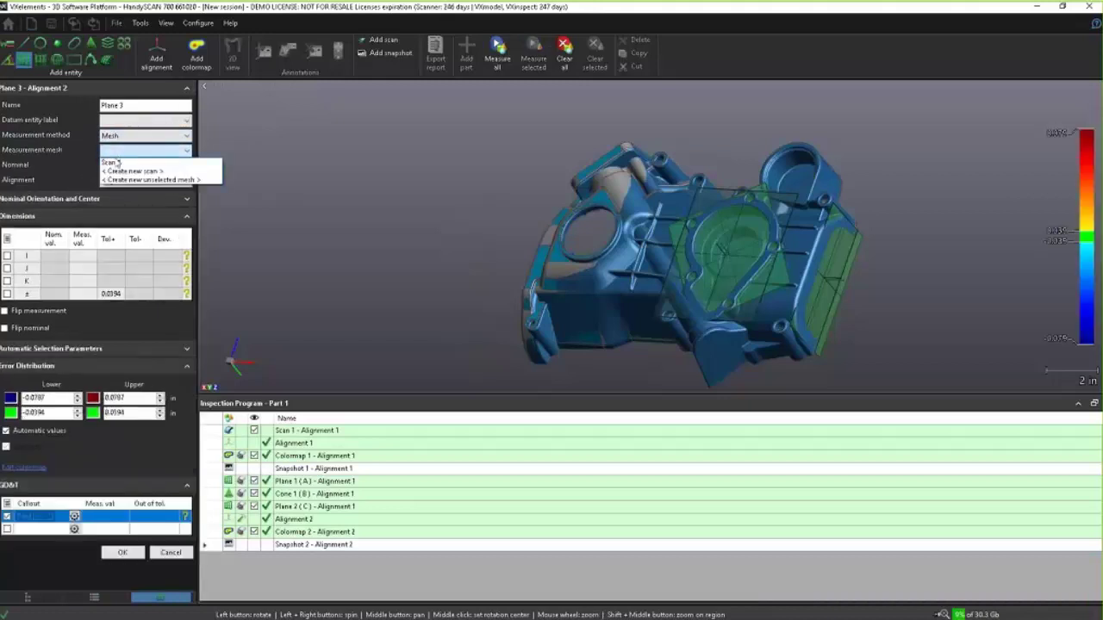
{"action": "left_click", "coordinate": [125, 151]}
{"action": "left_click_drag", "start_coordinate": [487, 213], "coordinate": [527, 249]}
{"action": "left_click", "coordinate": [528, 250]}
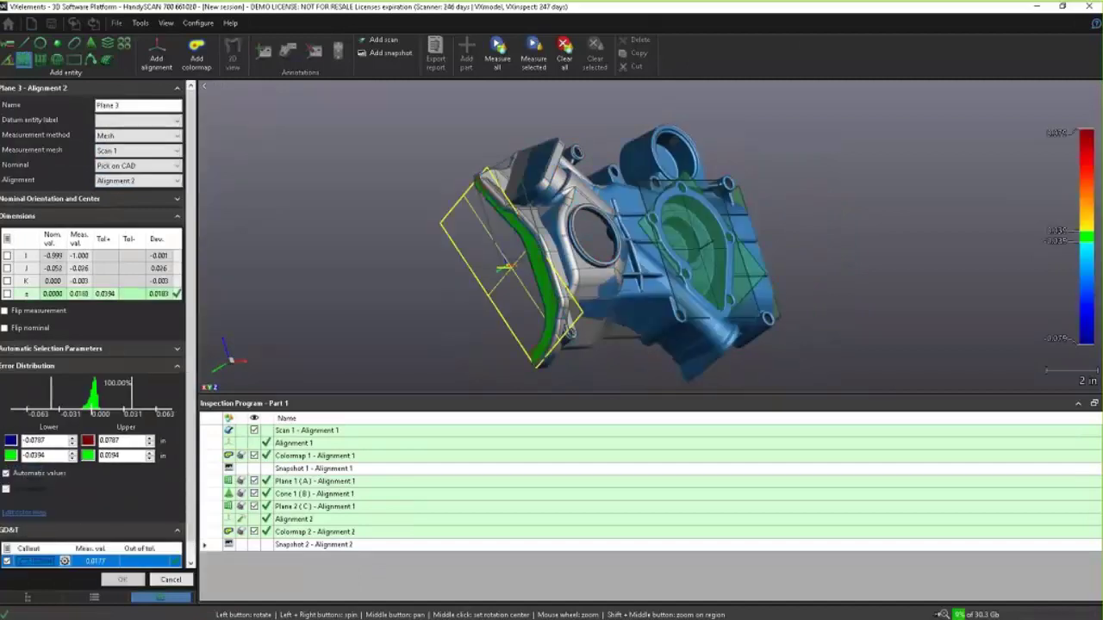
{"action": "key", "text": "Return"}
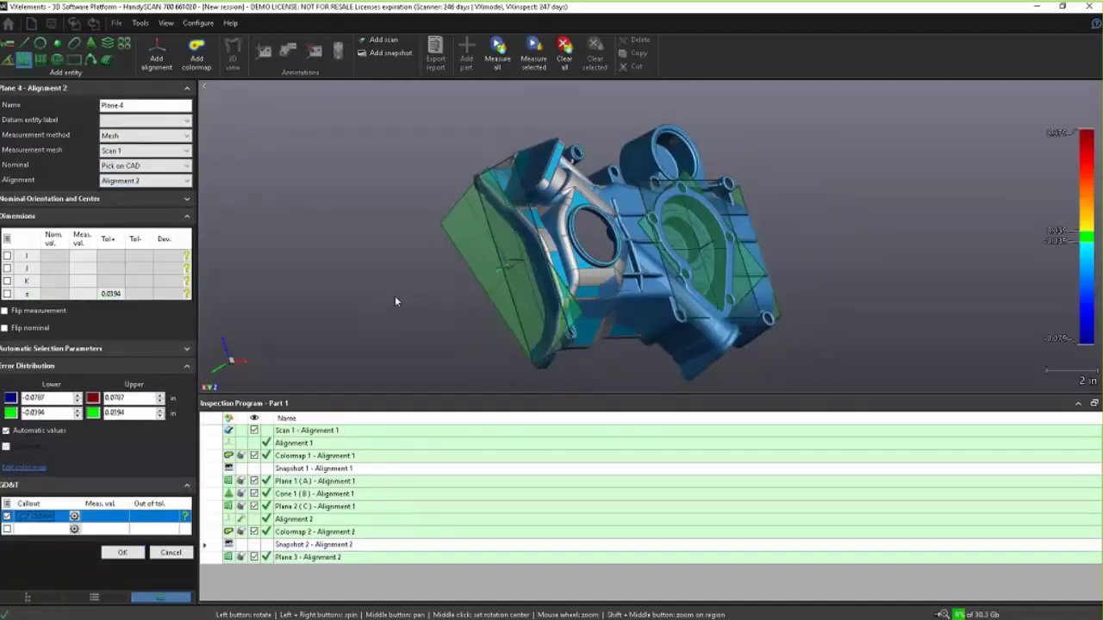
Step: Fit Plane 4 on the front face, add it to the program, and discard Plane 5
{"action": "left_click_drag", "start_coordinate": [395, 296], "coordinate": [803, 259]}
{"action": "left_click", "coordinate": [803, 258]}
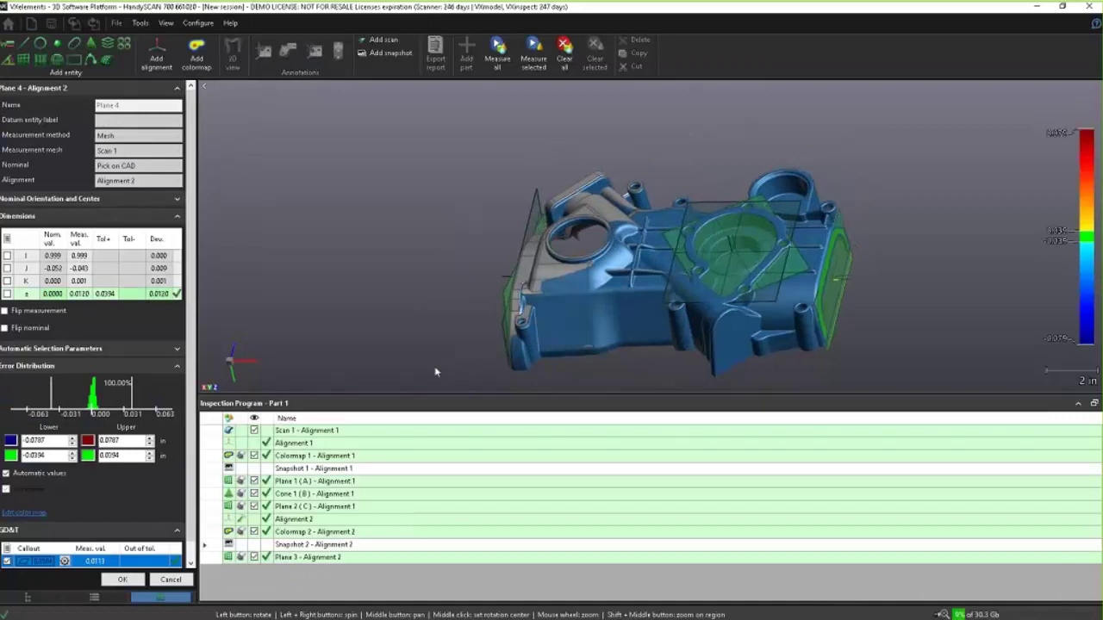
{"action": "left_click_drag", "start_coordinate": [546, 333], "coordinate": [435, 372]}
{"action": "left_click", "coordinate": [120, 580]}
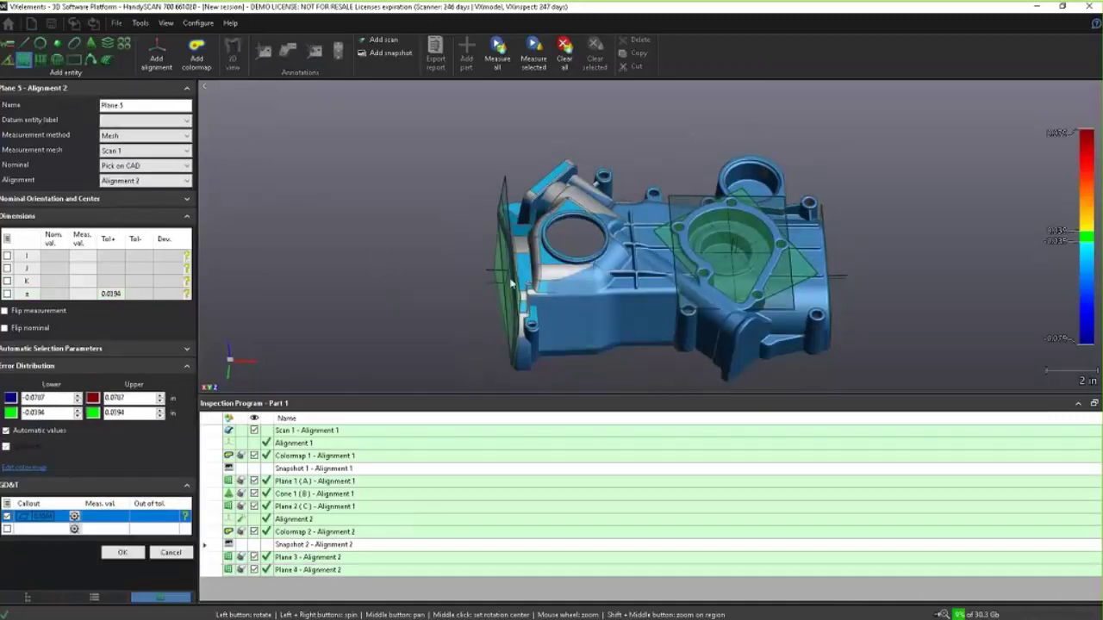
{"action": "left_click_drag", "start_coordinate": [532, 254], "coordinate": [545, 249]}
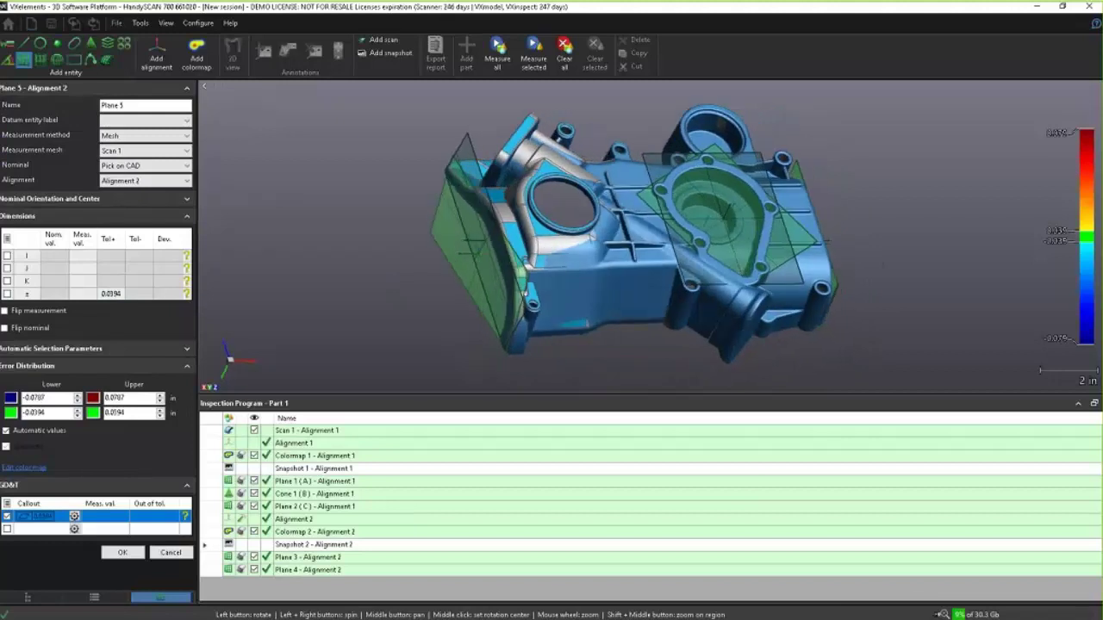
{"action": "left_click", "coordinate": [169, 552]}
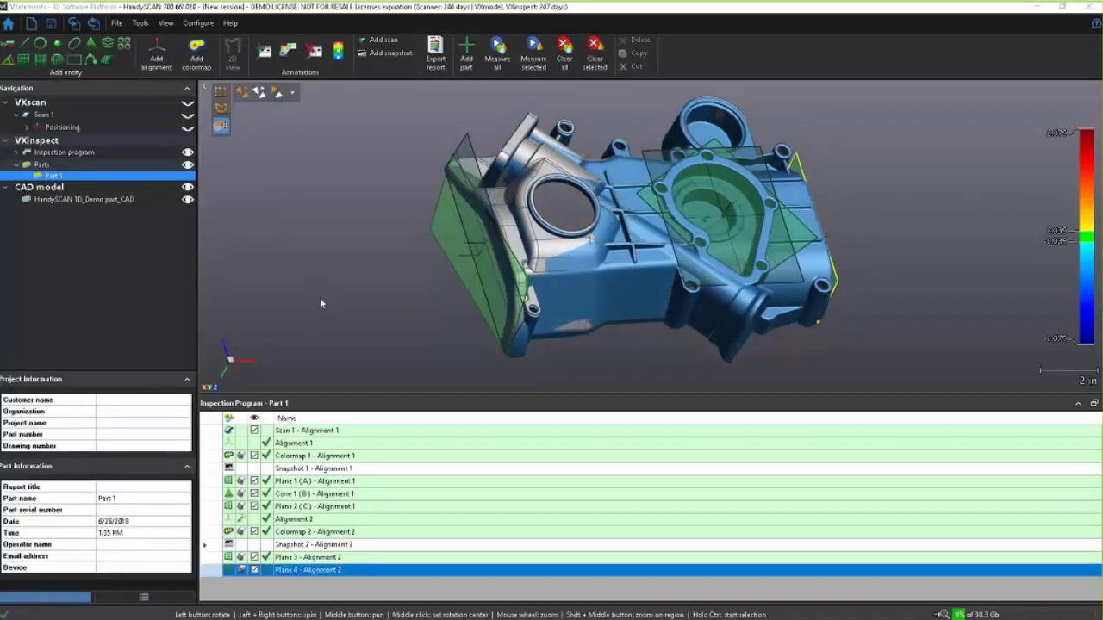
Step: Create a point-to-plane Distance from Plane 3's centre to Plane 4
{"action": "left_click", "coordinate": [9, 58]}
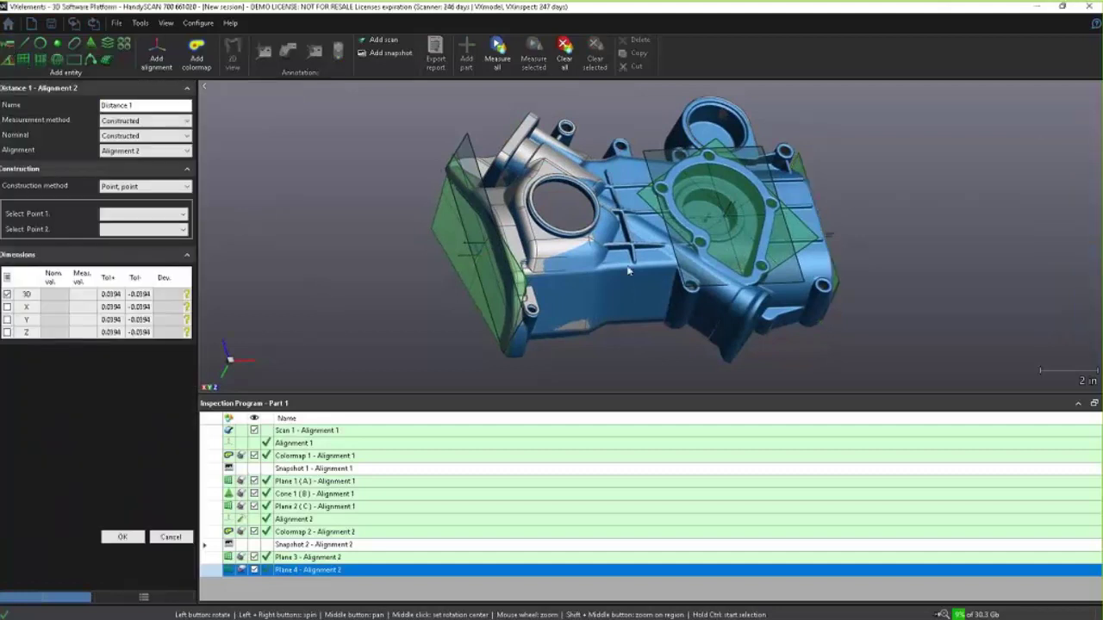
{"action": "left_click", "coordinate": [151, 207]}
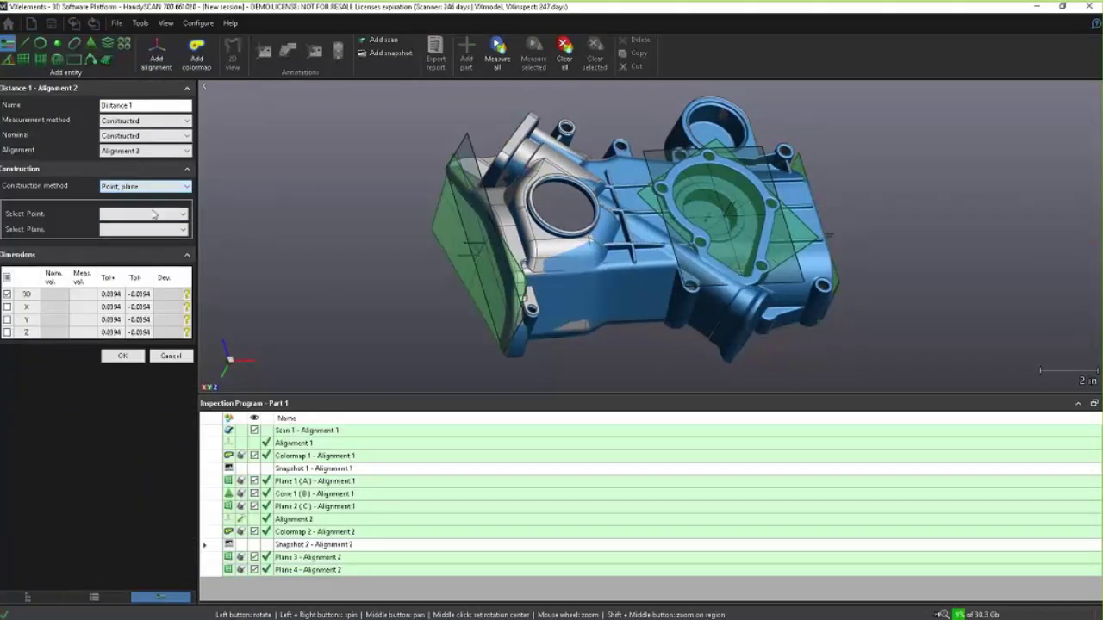
{"action": "left_click", "coordinate": [155, 214]}
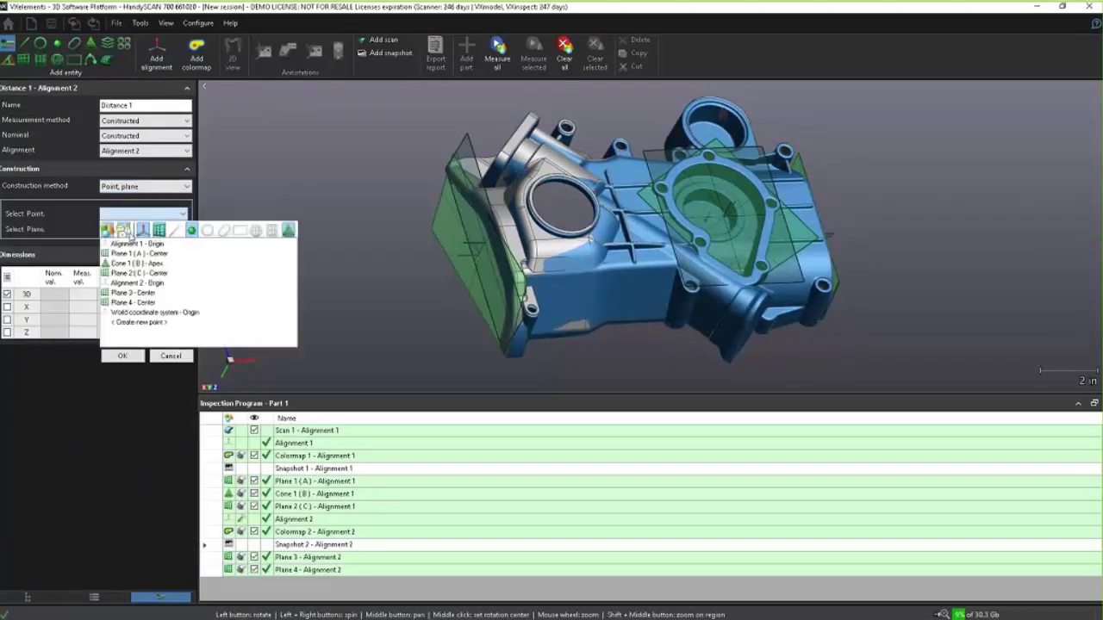
{"action": "left_click", "coordinate": [131, 292]}
{"action": "left_click", "coordinate": [142, 230]}
{"action": "left_click", "coordinate": [129, 274]}
{"action": "left_click_drag", "start_coordinate": [371, 291], "coordinate": [215, 297]}
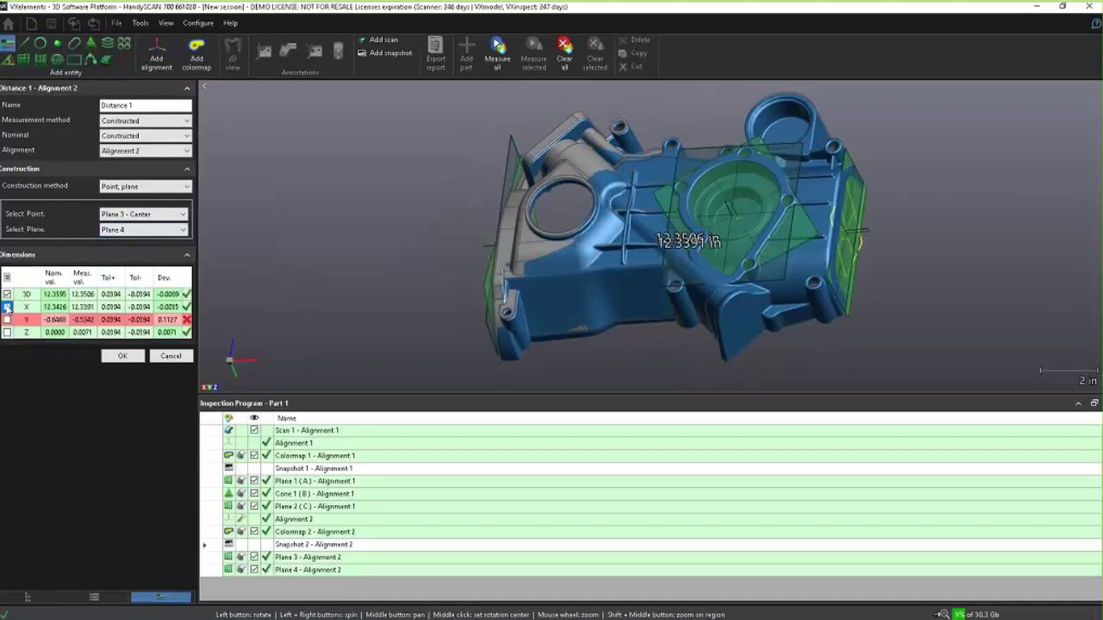
Step: Report only the X component with a ±0.0050 tolerance
{"action": "left_click", "coordinate": [6, 307]}
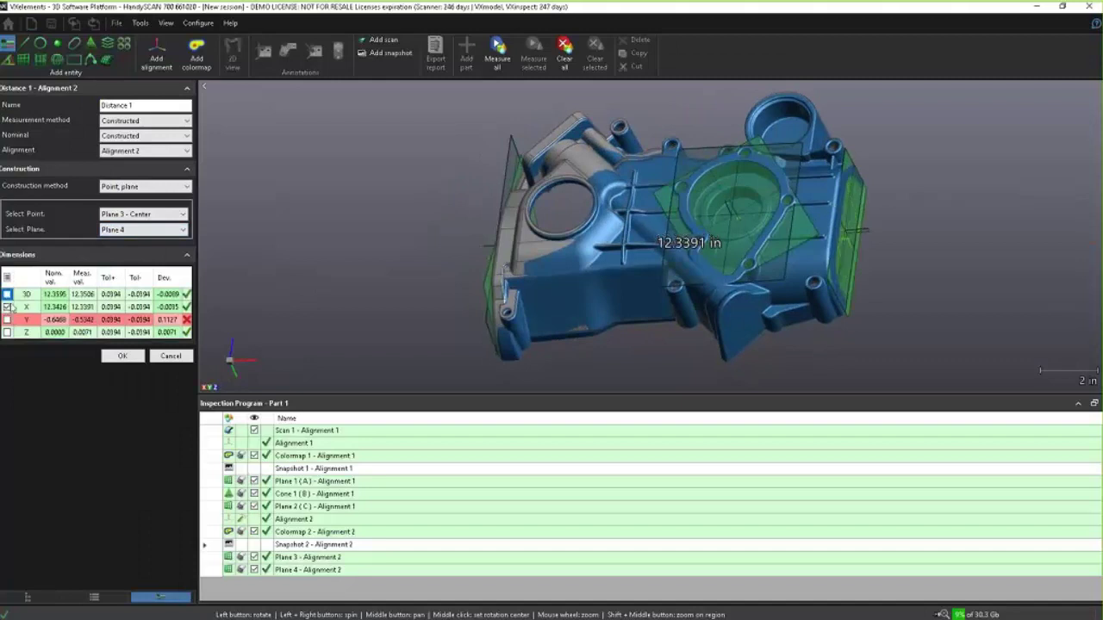
{"action": "double_click", "coordinate": [112, 309]}
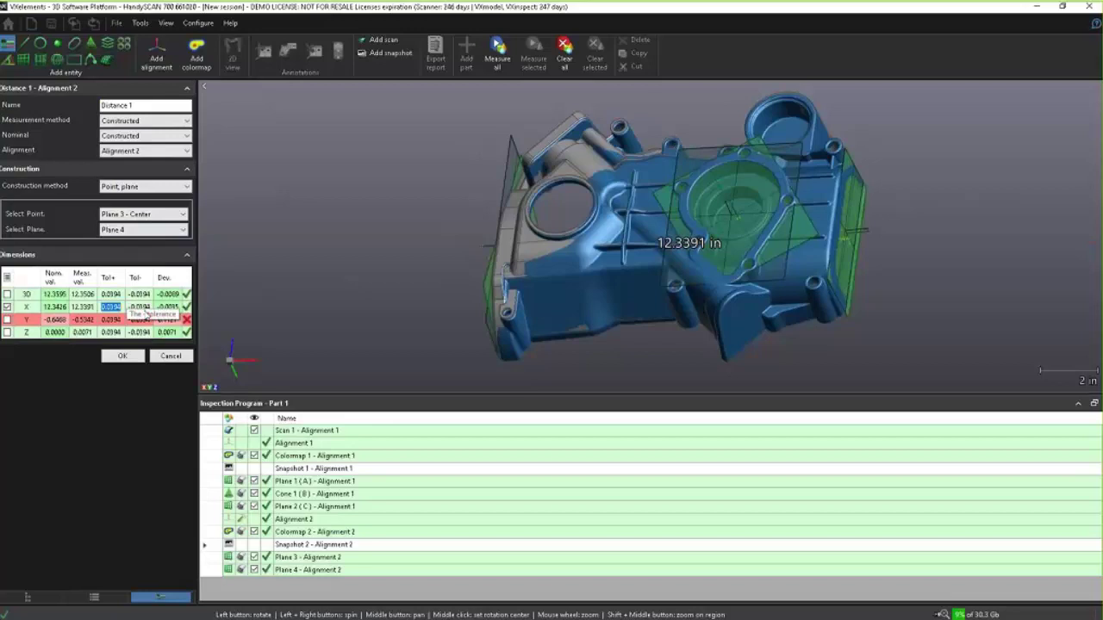
{"action": "type", "text": "0.005"}
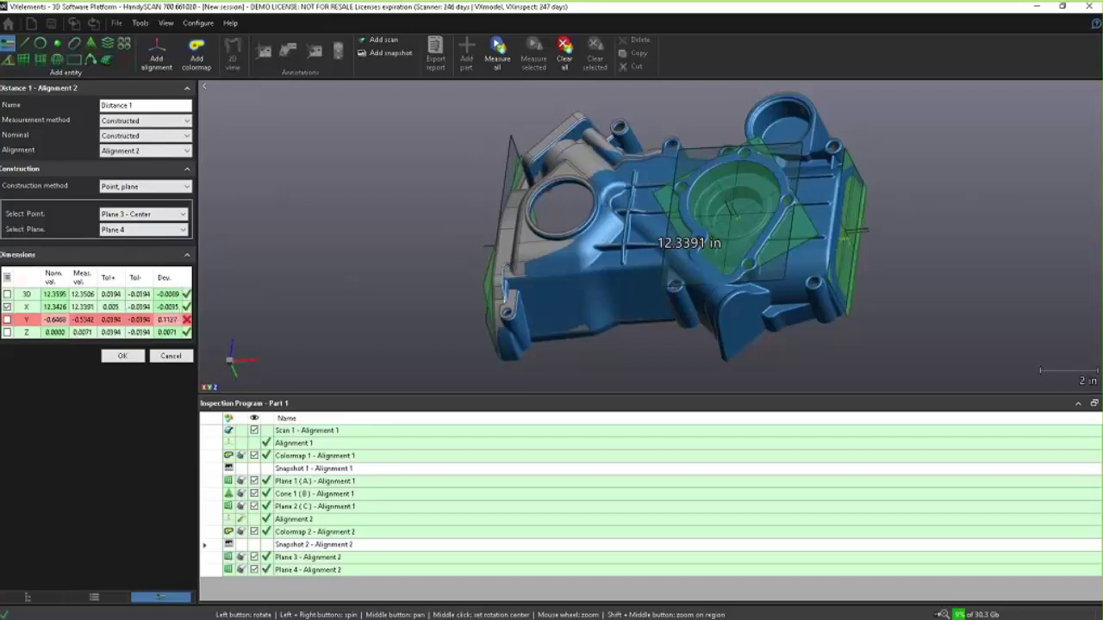
{"action": "left_click", "coordinate": [146, 308]}
{"action": "key", "text": "BackSpace"}
{"action": "type", "text": "-0.005"}
{"action": "left_click", "coordinate": [139, 360]}
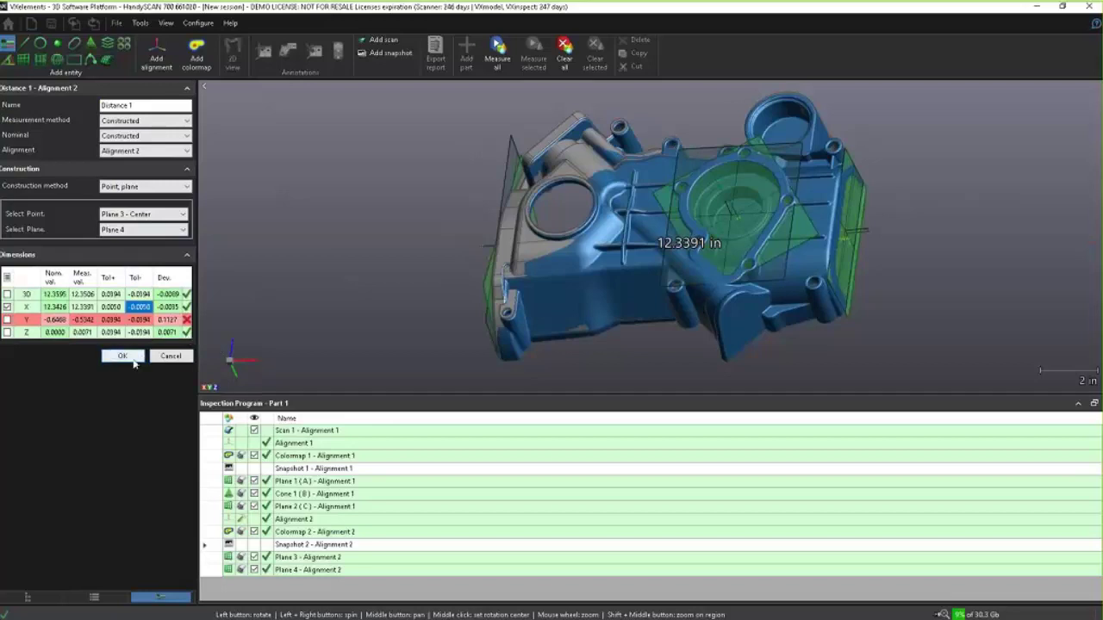
Step: Accept the new Distance 1 and bring up its entry's actions
{"action": "left_click", "coordinate": [122, 356]}
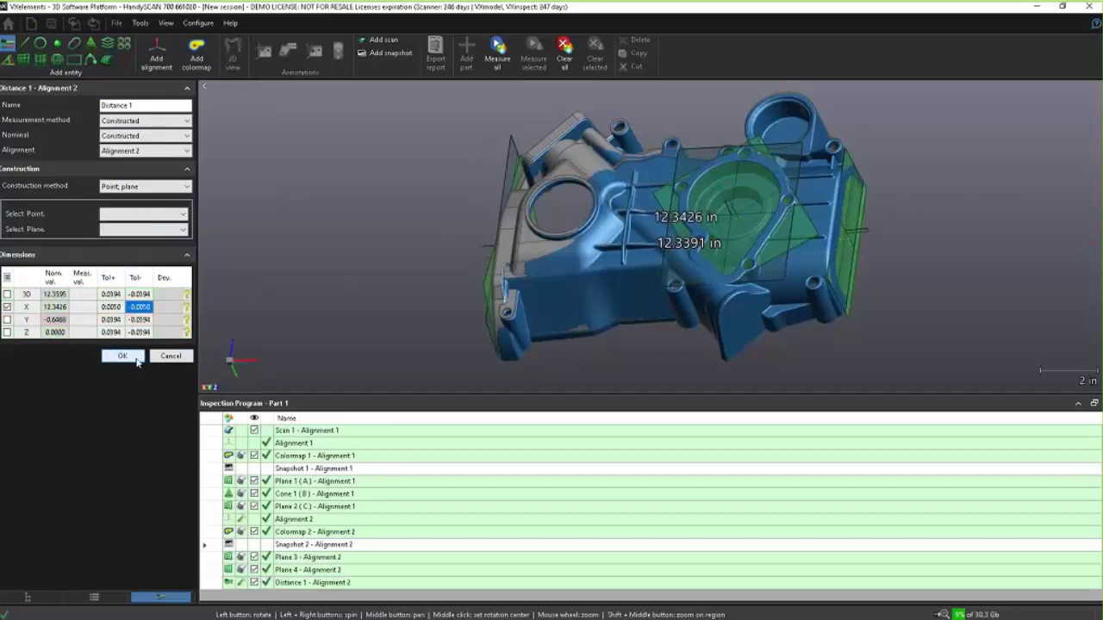
{"action": "left_click", "coordinate": [364, 582]}
{"action": "right_click", "coordinate": [364, 583]}
Step: Confirm Distance 1's measure, accepting X at 12.3391 versus nominal 12.3426
{"action": "left_click", "coordinate": [405, 537]}
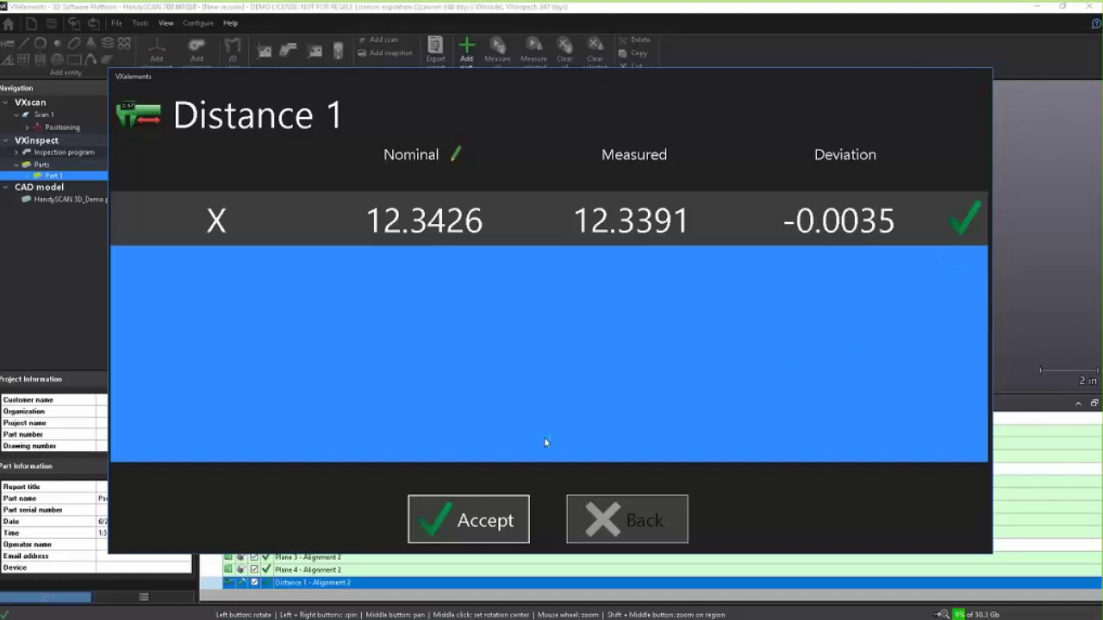
{"action": "left_click", "coordinate": [468, 519]}
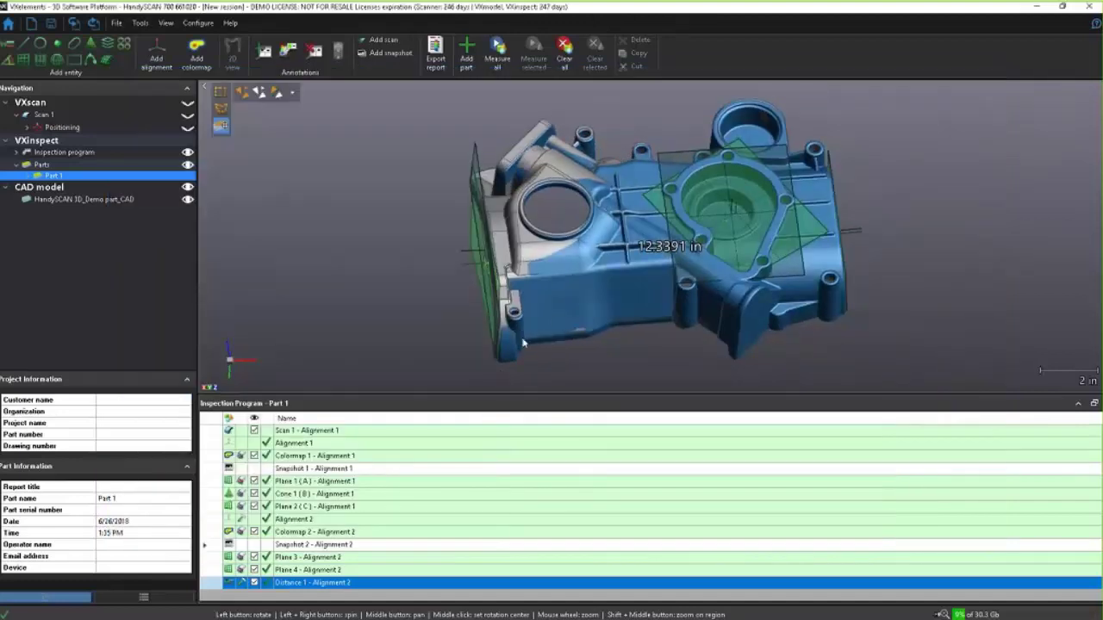
{"action": "left_click_drag", "start_coordinate": [551, 317], "coordinate": [593, 316]}
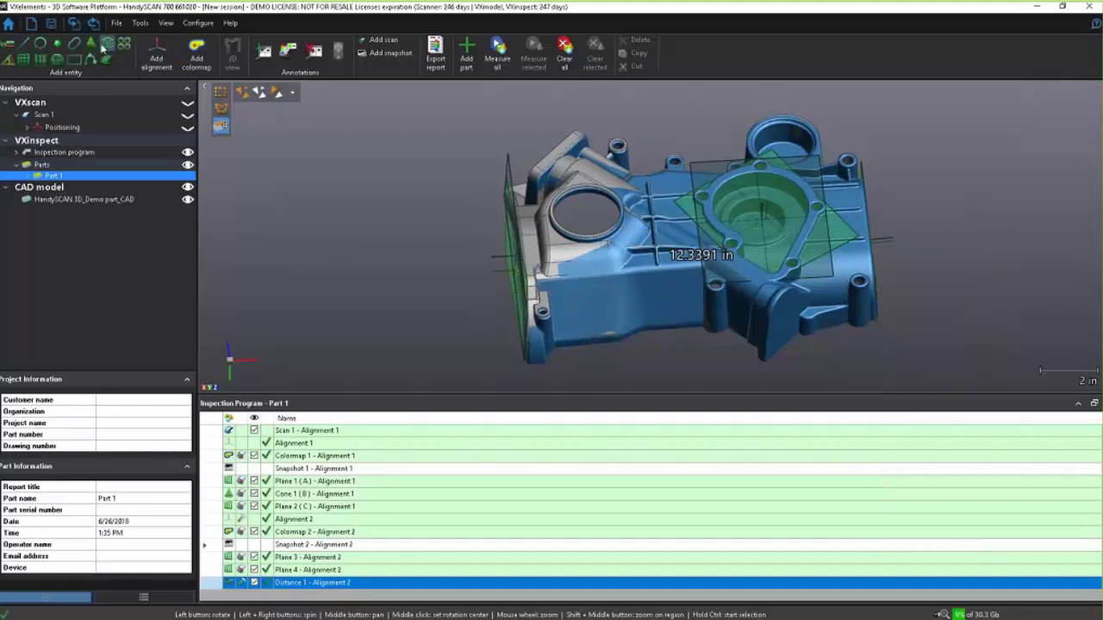
Step: Add a cone on the round boss, measured from the Scan 1 mesh
{"action": "left_click", "coordinate": [91, 44]}
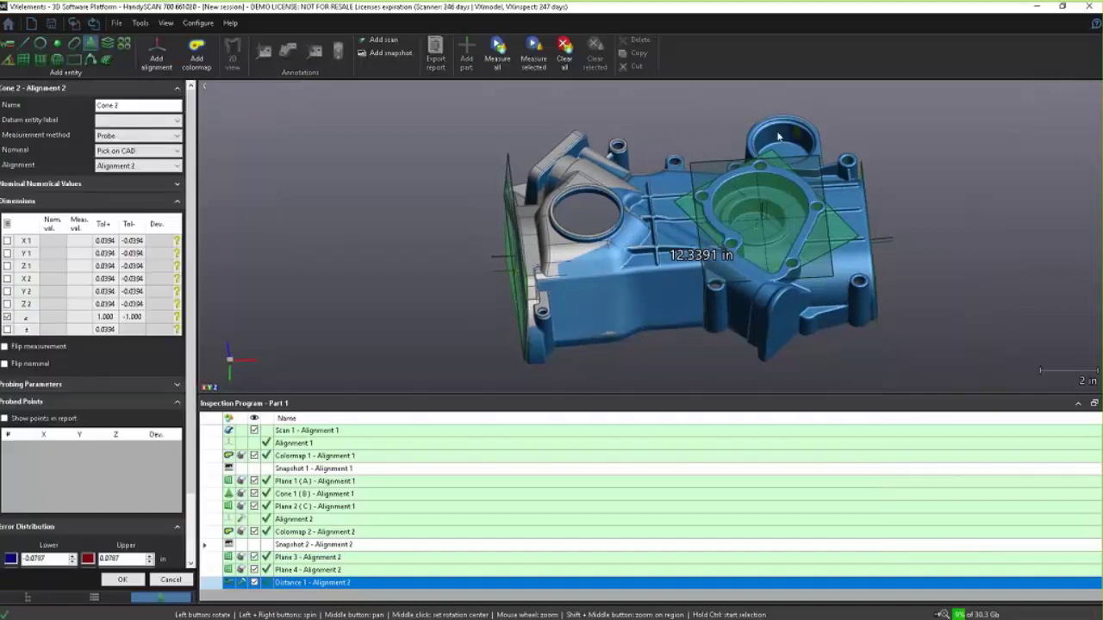
{"action": "left_click", "coordinate": [778, 138]}
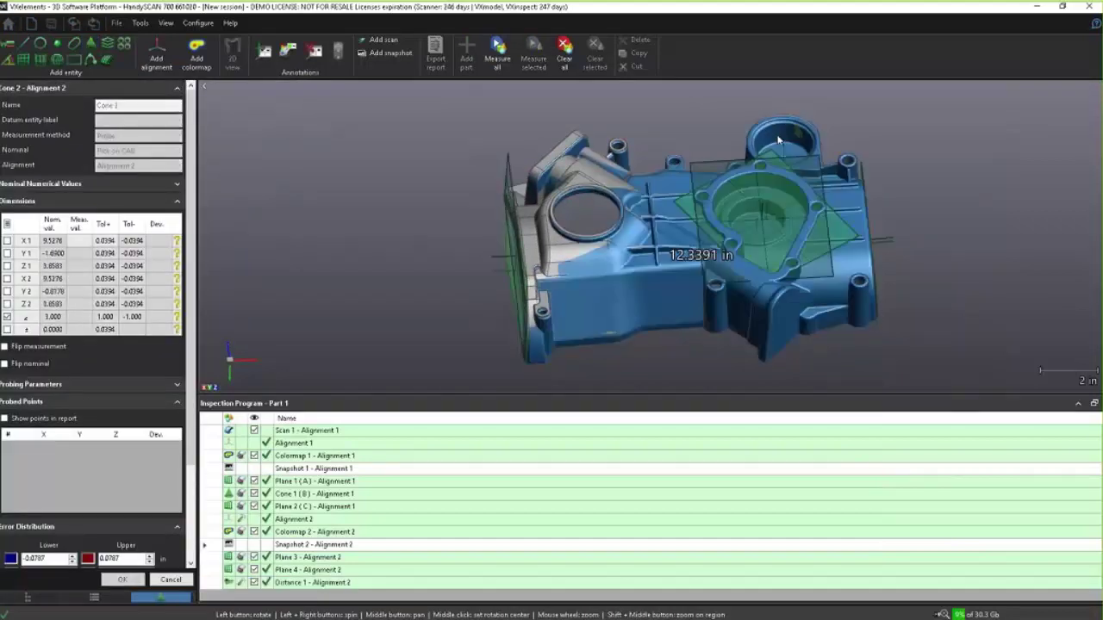
{"action": "left_click", "coordinate": [146, 136]}
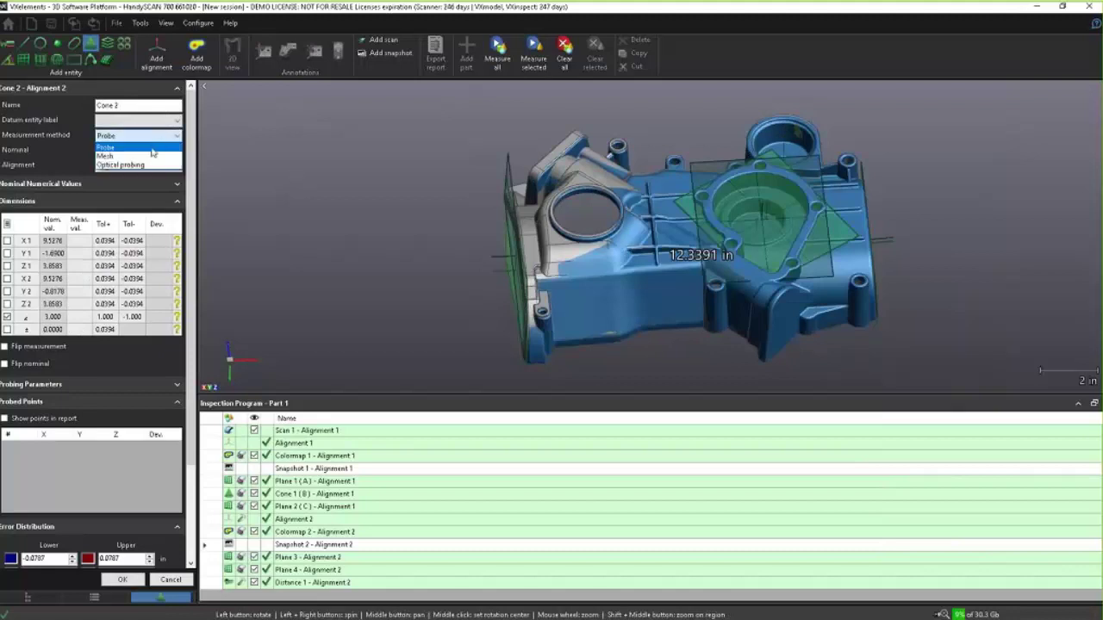
{"action": "left_click", "coordinate": [150, 156]}
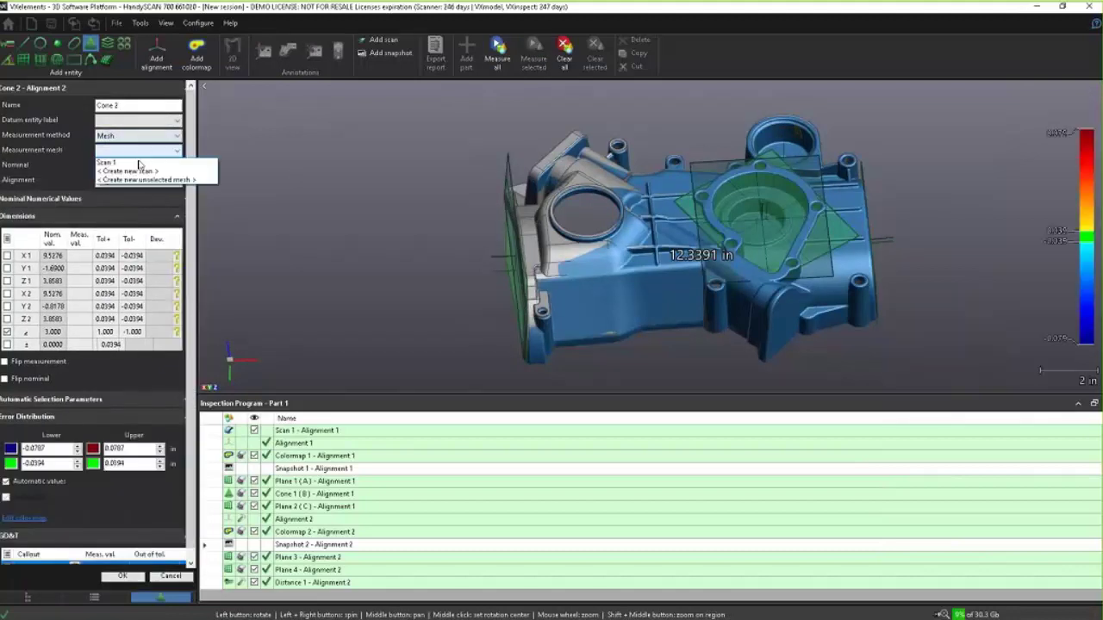
{"action": "left_click", "coordinate": [142, 150]}
{"action": "left_click", "coordinate": [129, 169]}
Step: Choose the cone's reported position dimensions in the X1–Z2 rows
{"action": "left_click", "coordinate": [7, 256]}
{"action": "left_click", "coordinate": [7, 268]}
{"action": "left_click", "coordinate": [7, 281]}
{"action": "left_click", "coordinate": [6, 294]}
{"action": "left_click", "coordinate": [7, 319]}
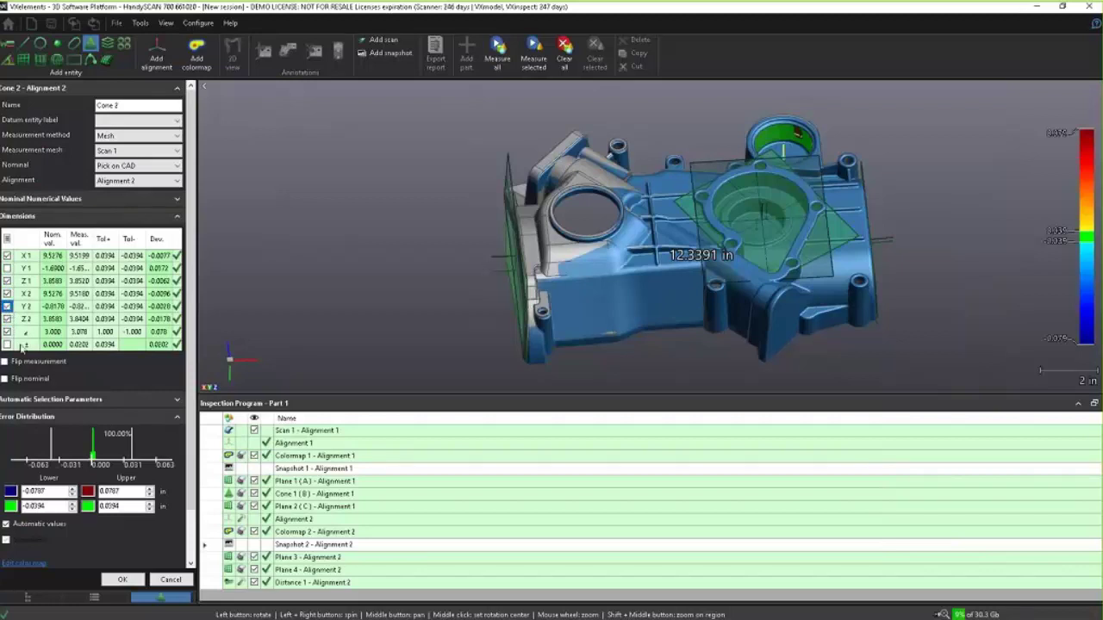
Step: Add a true position GD&T callout to Cone 2 with tolerance 0.0300
{"action": "scroll", "coordinate": [52, 448], "scroll_direction": "down", "scroll_amount": 2}
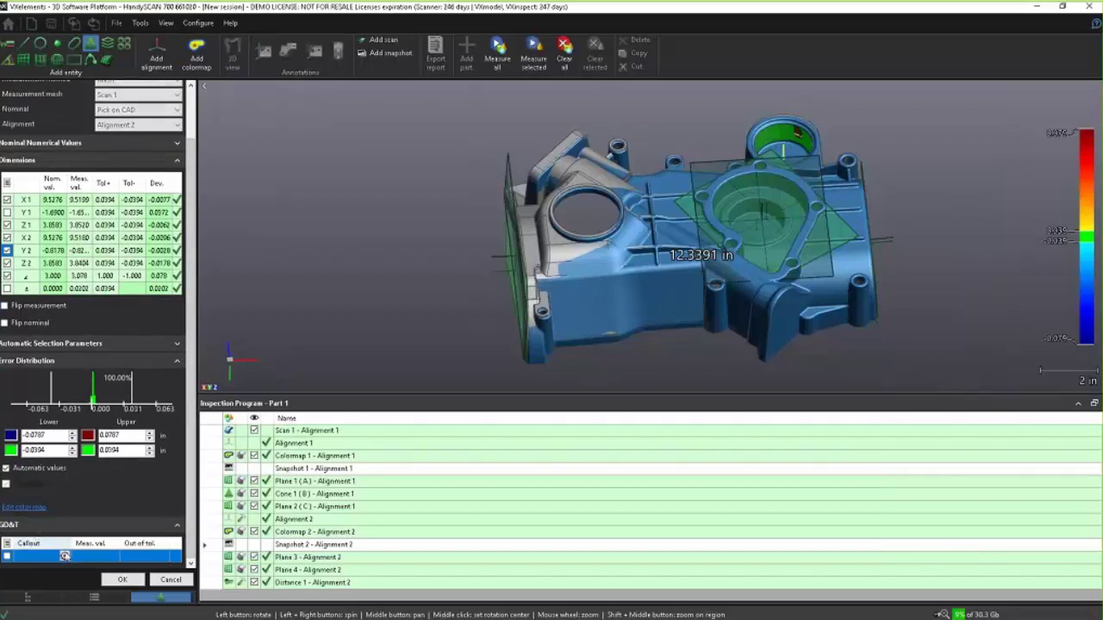
{"action": "left_click", "coordinate": [65, 556]}
{"action": "left_click", "coordinate": [129, 509]}
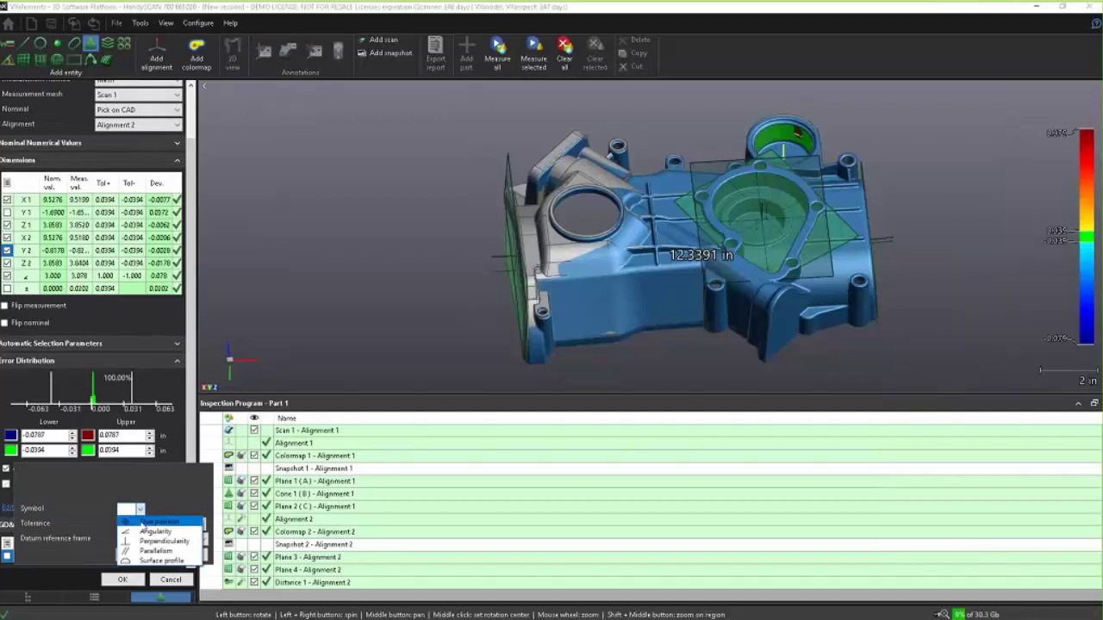
{"action": "left_click", "coordinate": [143, 522]}
{"action": "left_click", "coordinate": [138, 523]}
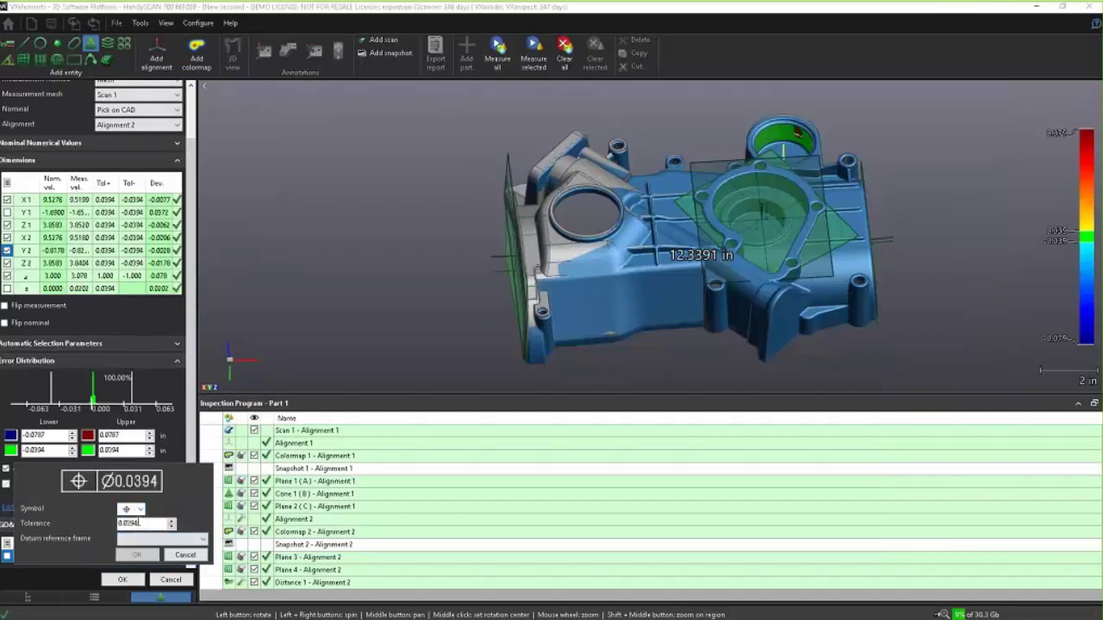
{"action": "left_click_drag", "start_coordinate": [143, 523], "coordinate": [124, 523]}
{"action": "type", "text": "300"}
Step: Reference the callout to a new datum frame A, B, C
{"action": "left_click", "coordinate": [155, 540]}
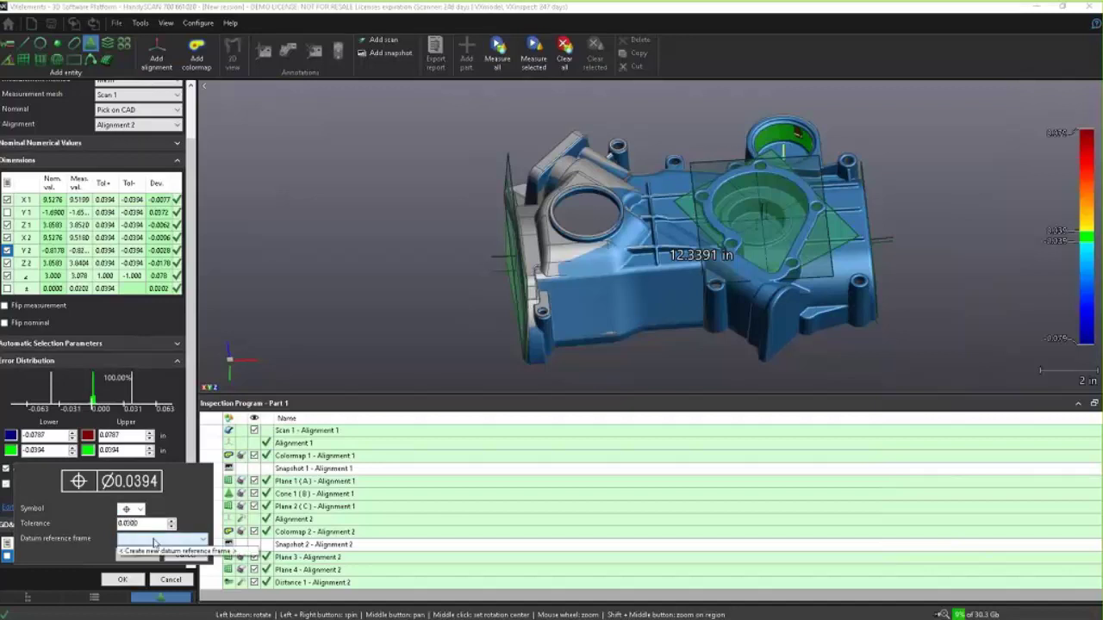
{"action": "left_click", "coordinate": [160, 552]}
{"action": "left_click", "coordinate": [153, 513]}
{"action": "left_click", "coordinate": [151, 523]}
{"action": "left_click", "coordinate": [160, 526]}
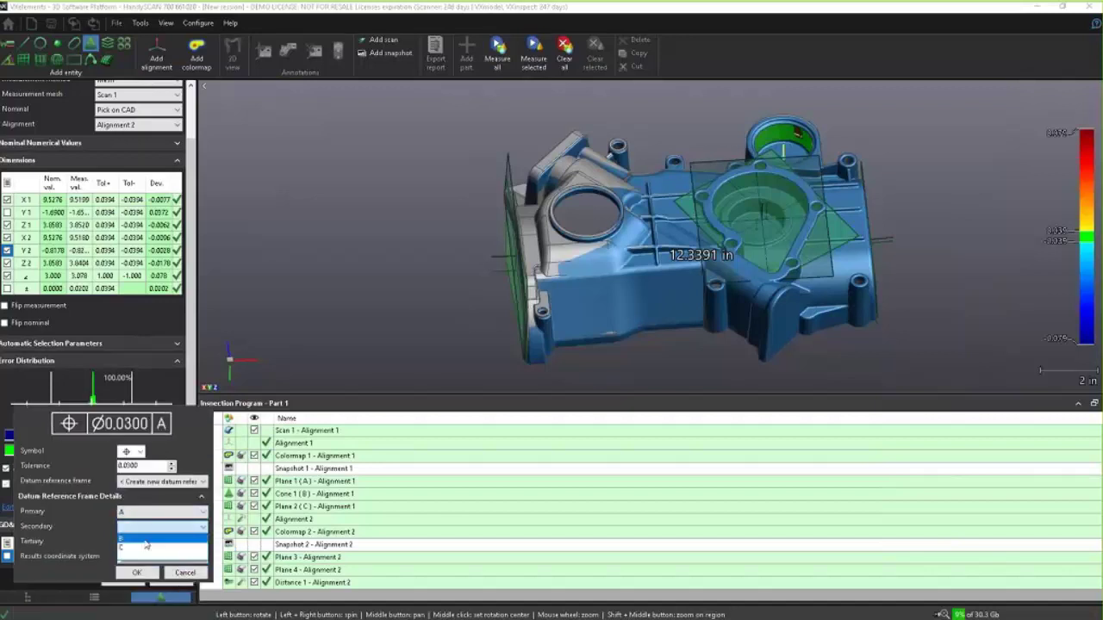
{"action": "left_click", "coordinate": [147, 538]}
{"action": "left_click", "coordinate": [159, 541]}
{"action": "left_click", "coordinate": [133, 556]}
{"action": "left_click", "coordinate": [136, 572]}
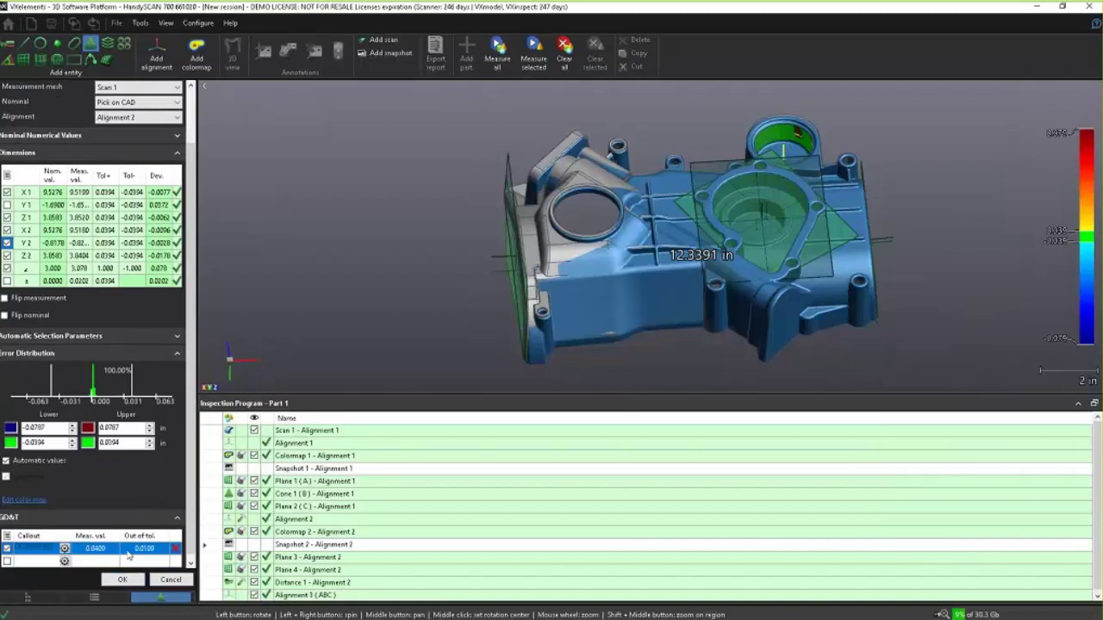
Step: Save Cone 2 to the program, then measure and accept its results
{"action": "left_click", "coordinate": [133, 579]}
{"action": "left_click", "coordinate": [188, 581]}
{"action": "right_click", "coordinate": [296, 583]}
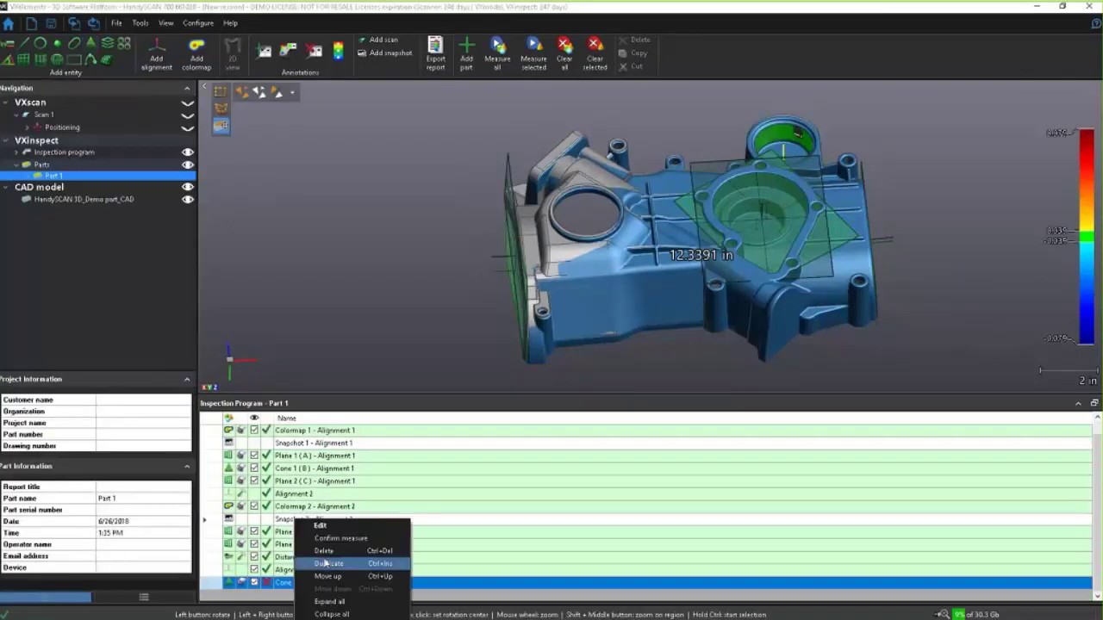
{"action": "left_click", "coordinate": [327, 543]}
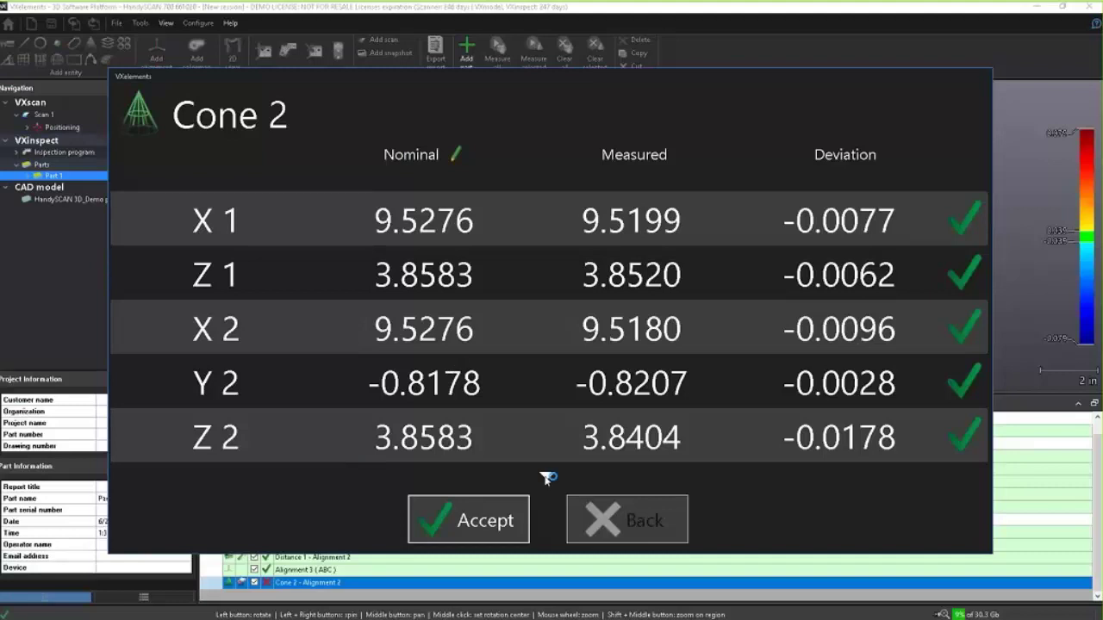
{"action": "left_click", "coordinate": [497, 517]}
Step: Place results labels for Cone 2 and Distance 1 beside the part
{"action": "left_click_drag", "start_coordinate": [557, 258], "coordinate": [580, 268]}
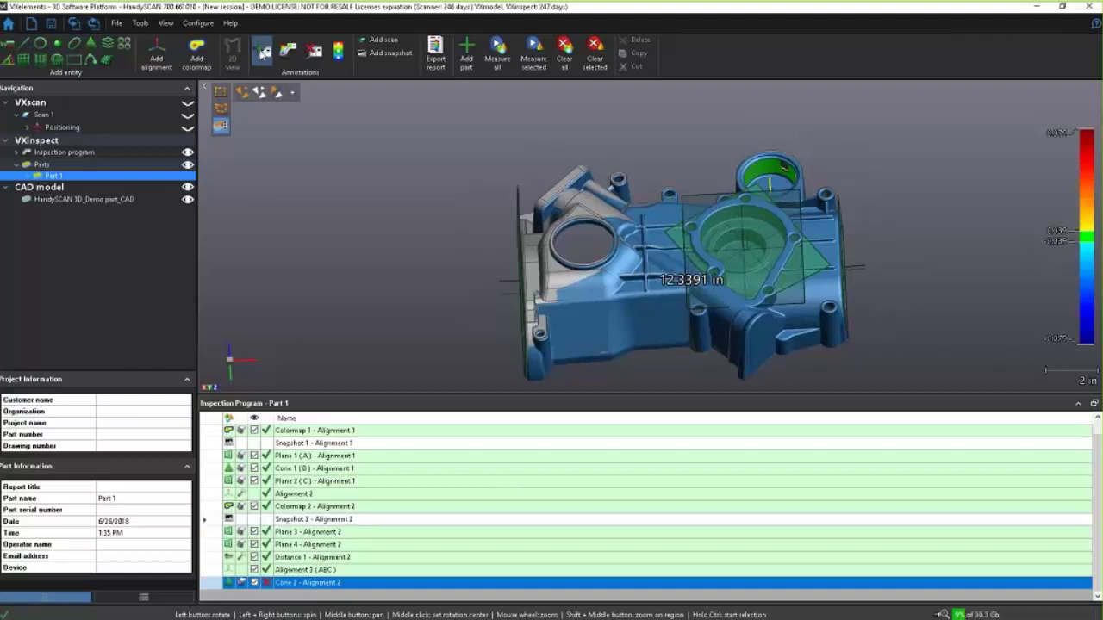
{"action": "left_click", "coordinate": [771, 169]}
{"action": "left_click", "coordinate": [802, 203]}
{"action": "left_click_drag", "start_coordinate": [801, 85], "coordinate": [853, 116]}
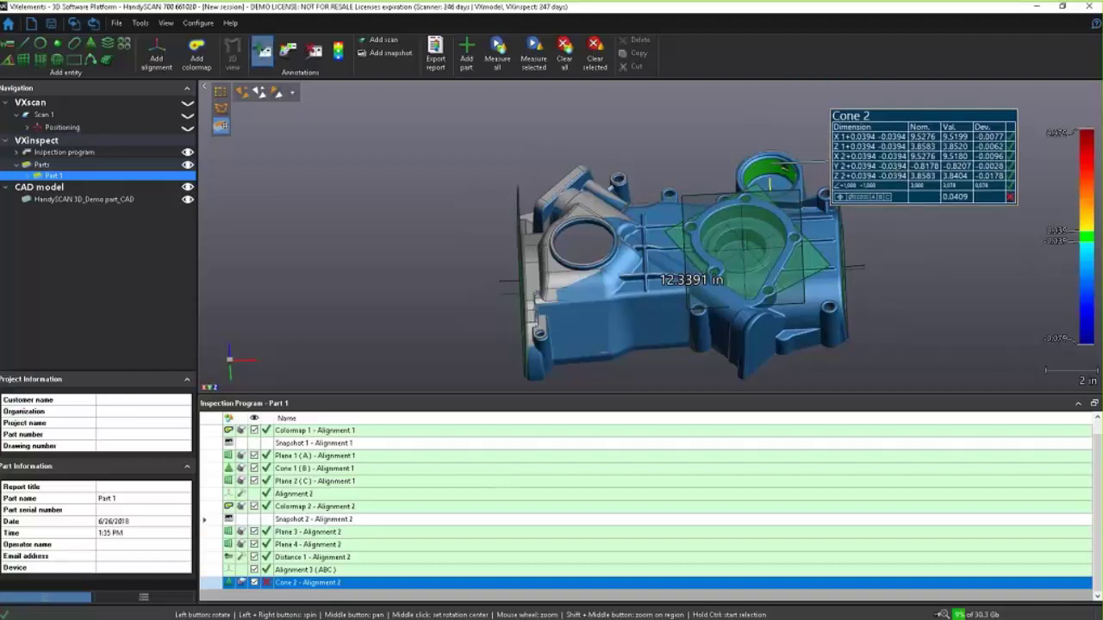
{"action": "left_click", "coordinate": [669, 283]}
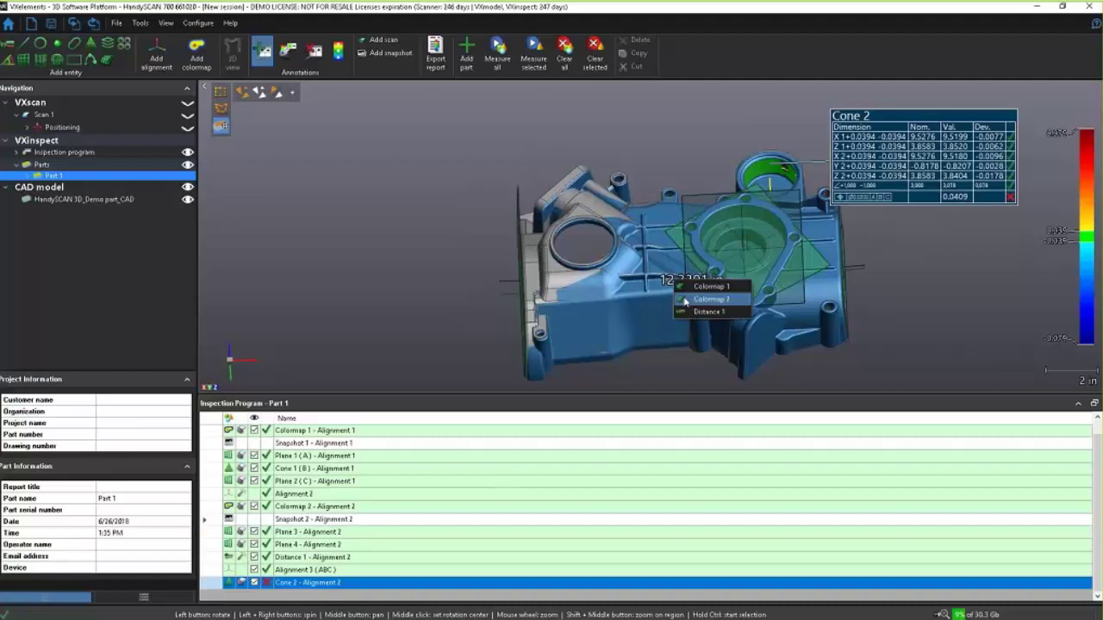
{"action": "left_click", "coordinate": [741, 301]}
{"action": "left_click_drag", "start_coordinate": [696, 313], "coordinate": [580, 364]}
Step: Show Colormap 2 and capture the view as Snapshot 3, then hide labels
{"action": "left_click", "coordinate": [310, 506]}
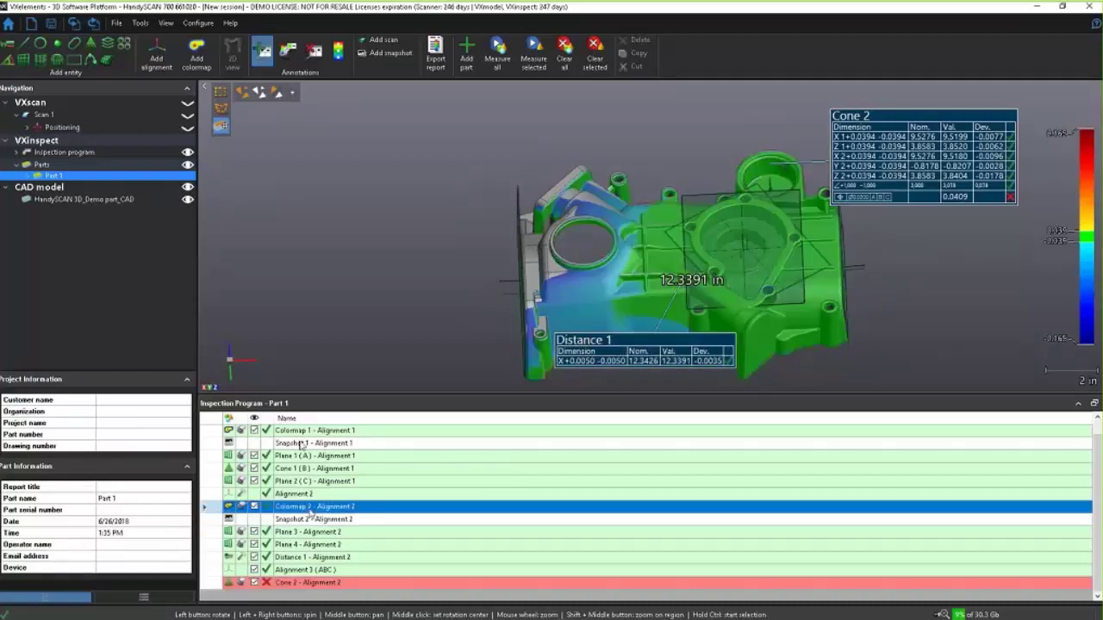
{"action": "left_click", "coordinate": [383, 57]}
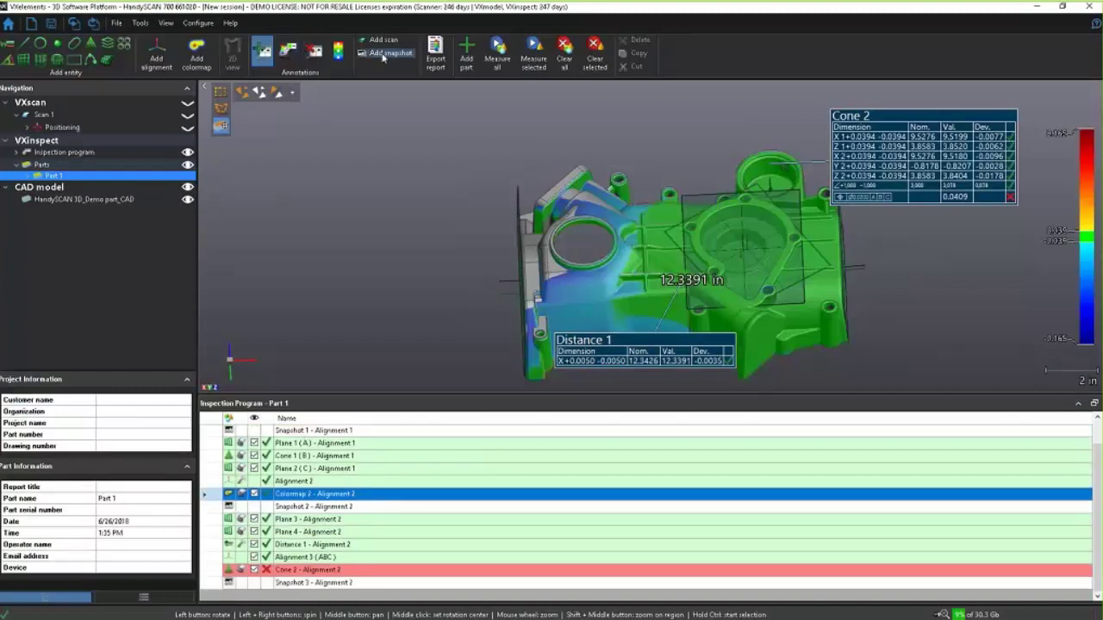
{"action": "left_click", "coordinate": [405, 584]}
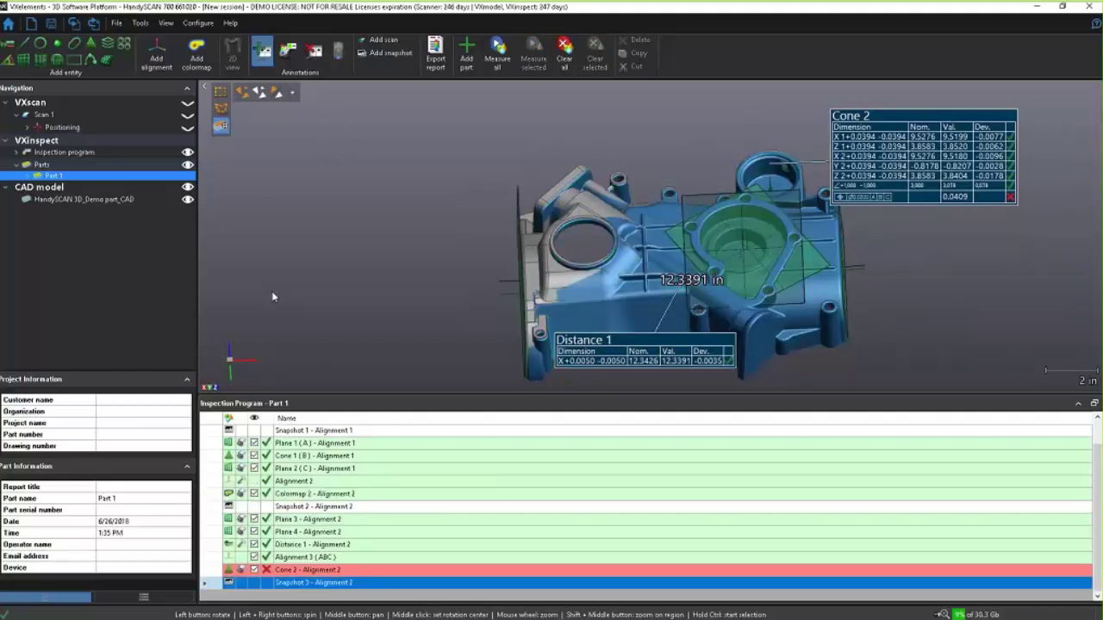
{"action": "left_click", "coordinate": [315, 54]}
{"action": "left_click_drag", "start_coordinate": [426, 167], "coordinate": [423, 171]}
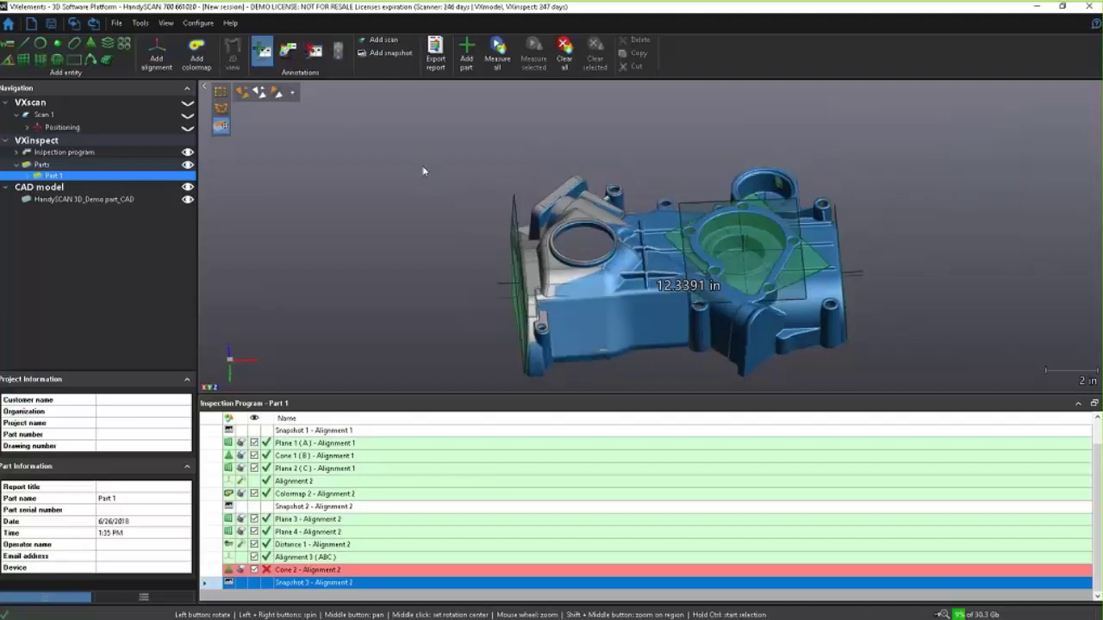
Step: Define a surface from the left and middle faces, measured from the mesh
{"action": "left_click", "coordinate": [107, 61]}
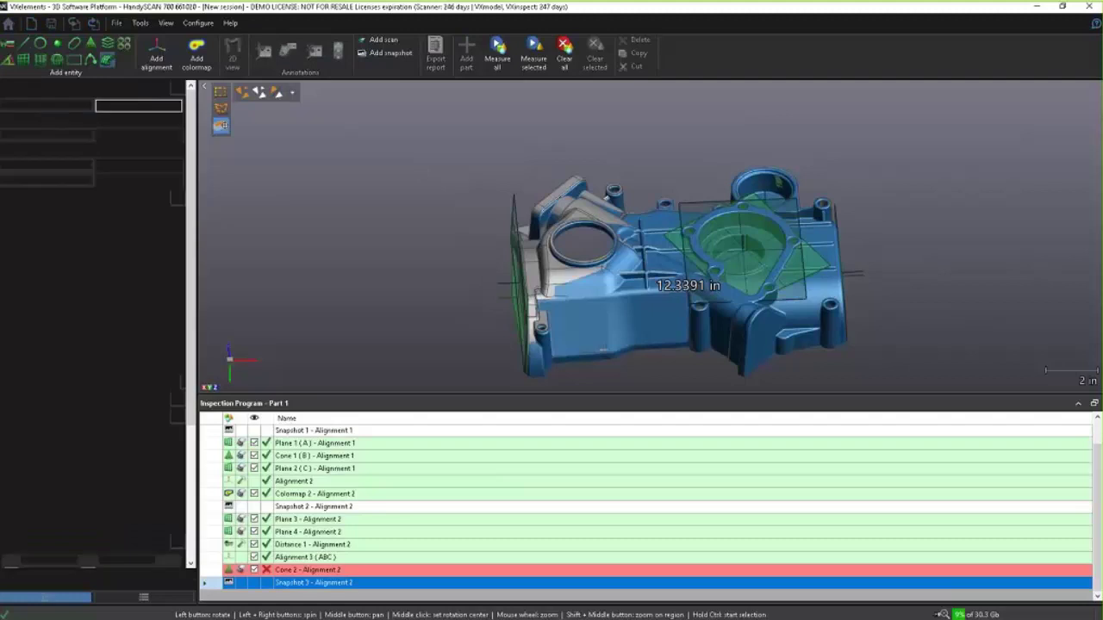
{"action": "left_click", "coordinate": [574, 309]}
{"action": "left_click", "coordinate": [613, 304]}
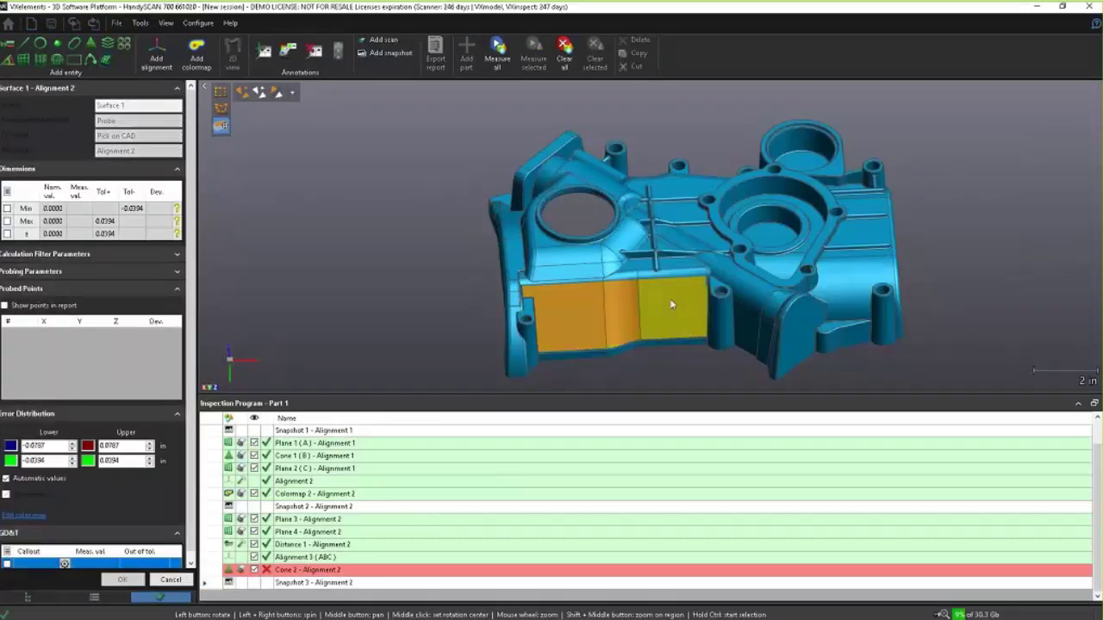
{"action": "left_click", "coordinate": [671, 303]}
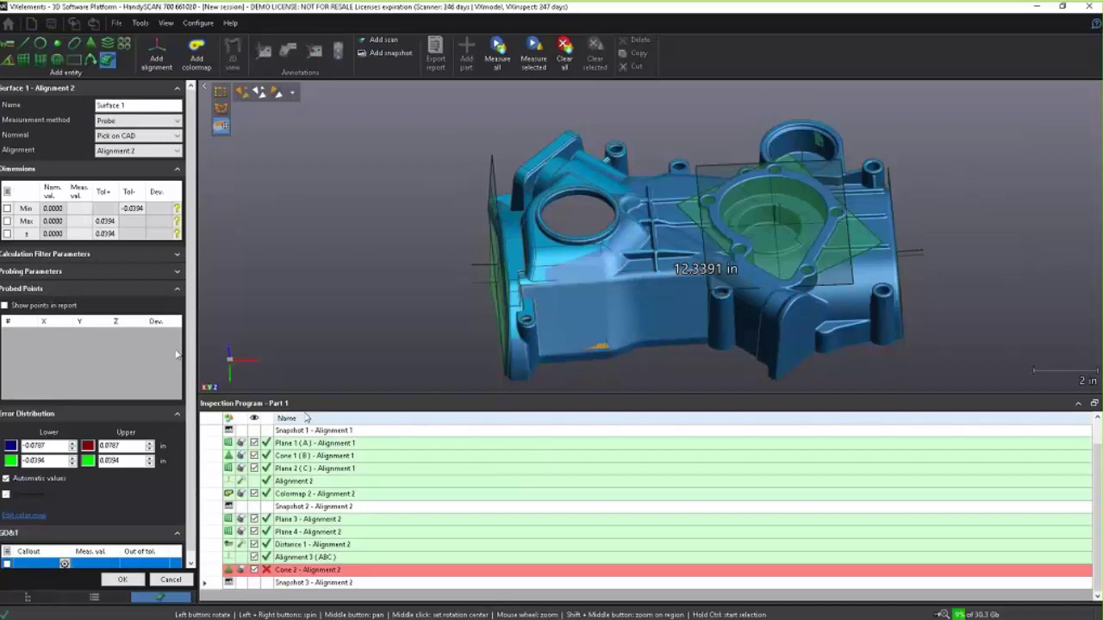
{"action": "left_click", "coordinate": [136, 120]}
{"action": "left_click", "coordinate": [121, 140]}
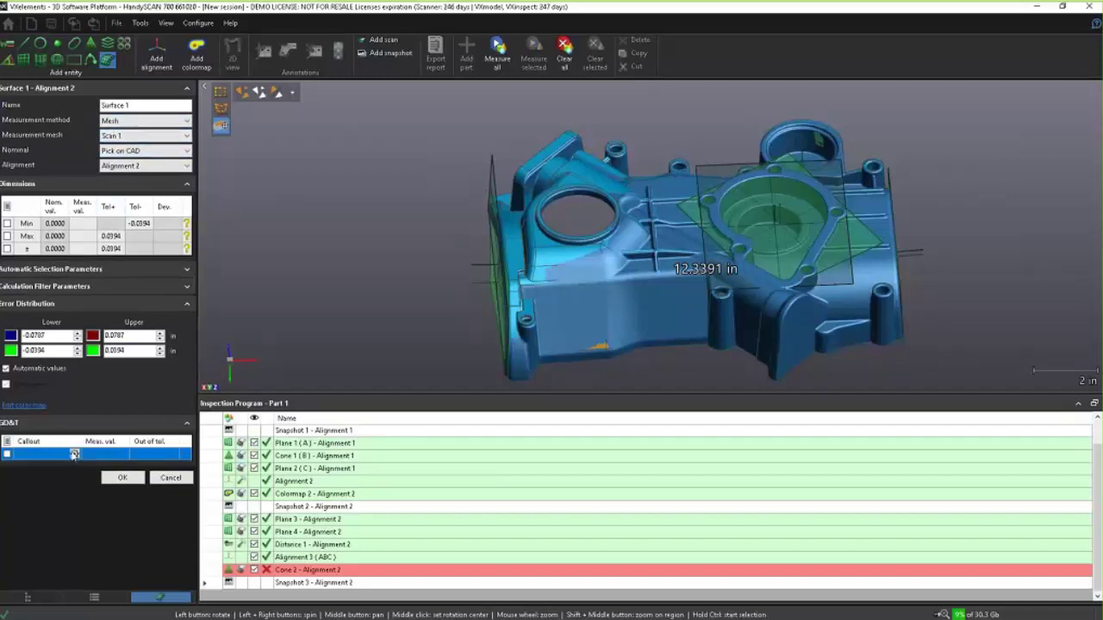
Step: Add a profile callout of 0.0050 with Ⓤ 0.0394, referenced to datums A and B
{"action": "left_click", "coordinate": [74, 454]}
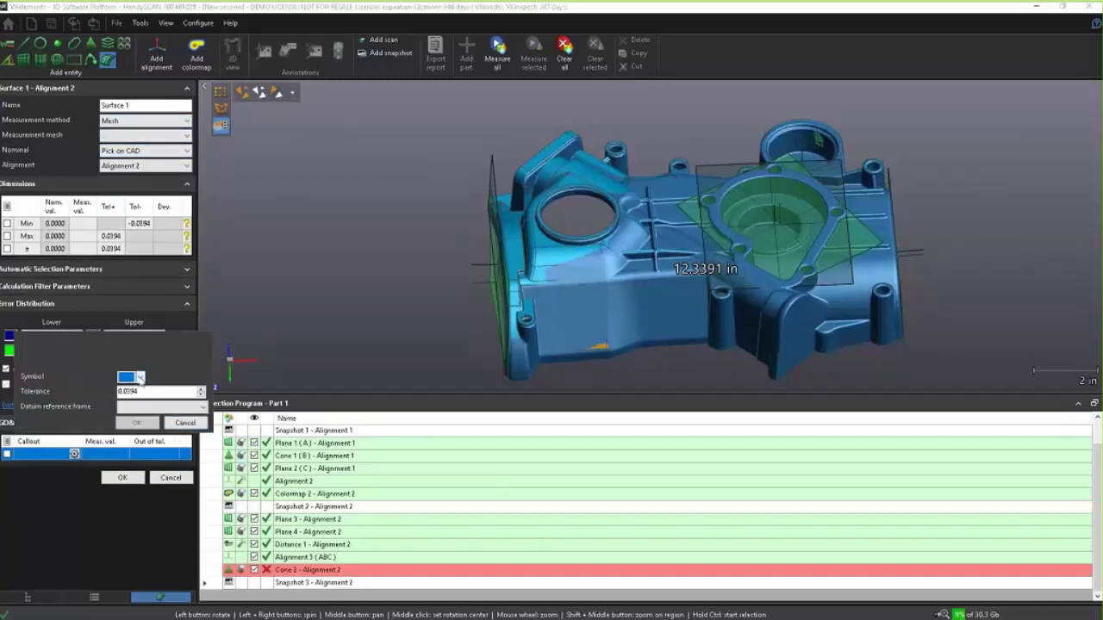
{"action": "left_click_drag", "start_coordinate": [141, 392], "coordinate": [127, 392]}
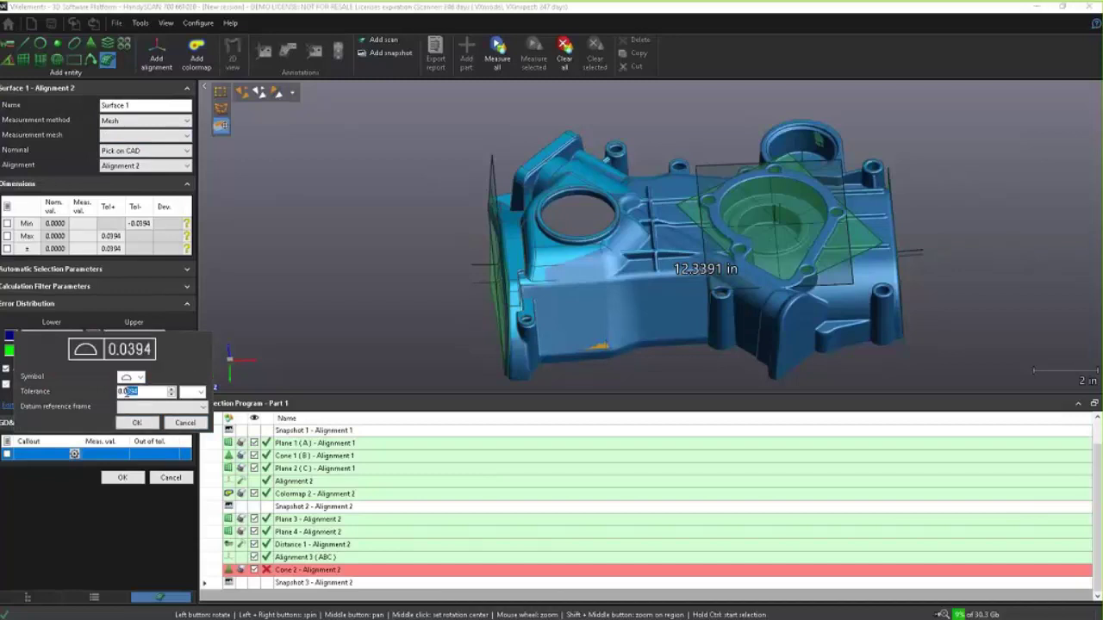
{"action": "type", "text": "0"}
{"action": "type", "text": "5"}
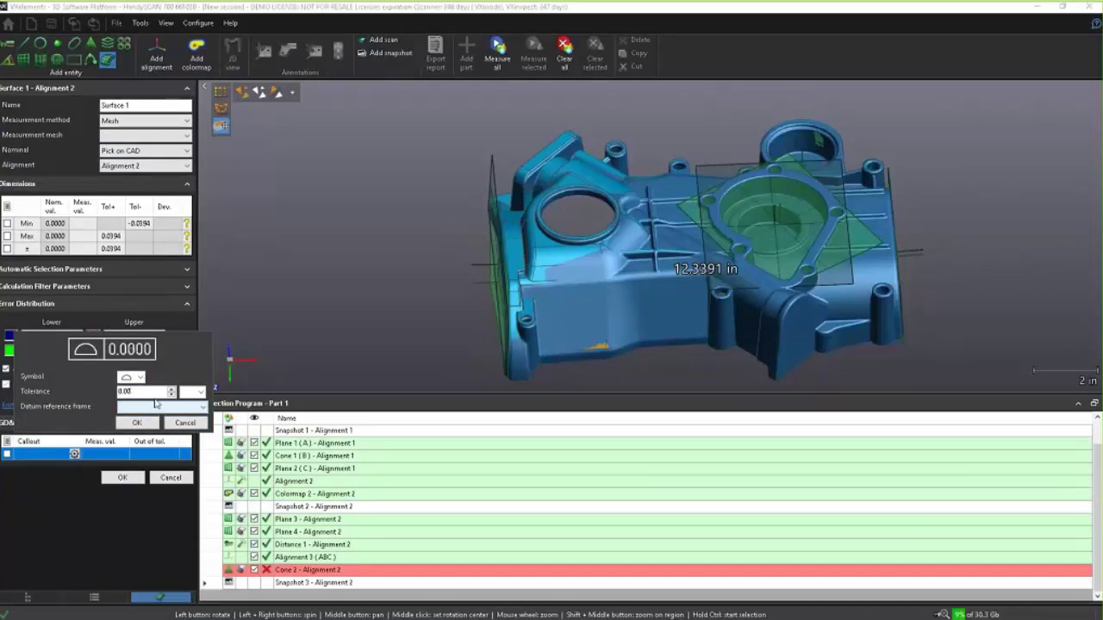
{"action": "left_click", "coordinate": [200, 392]}
{"action": "left_click", "coordinate": [196, 406]}
{"action": "left_click", "coordinate": [144, 407]}
{"action": "left_click", "coordinate": [145, 431]}
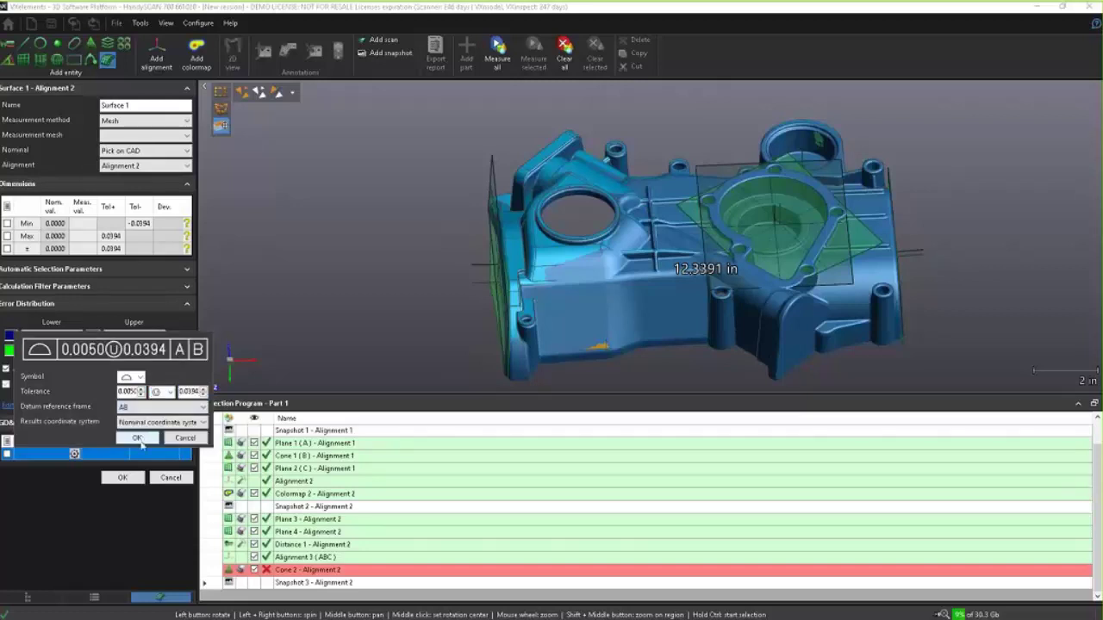
{"action": "left_click", "coordinate": [139, 438]}
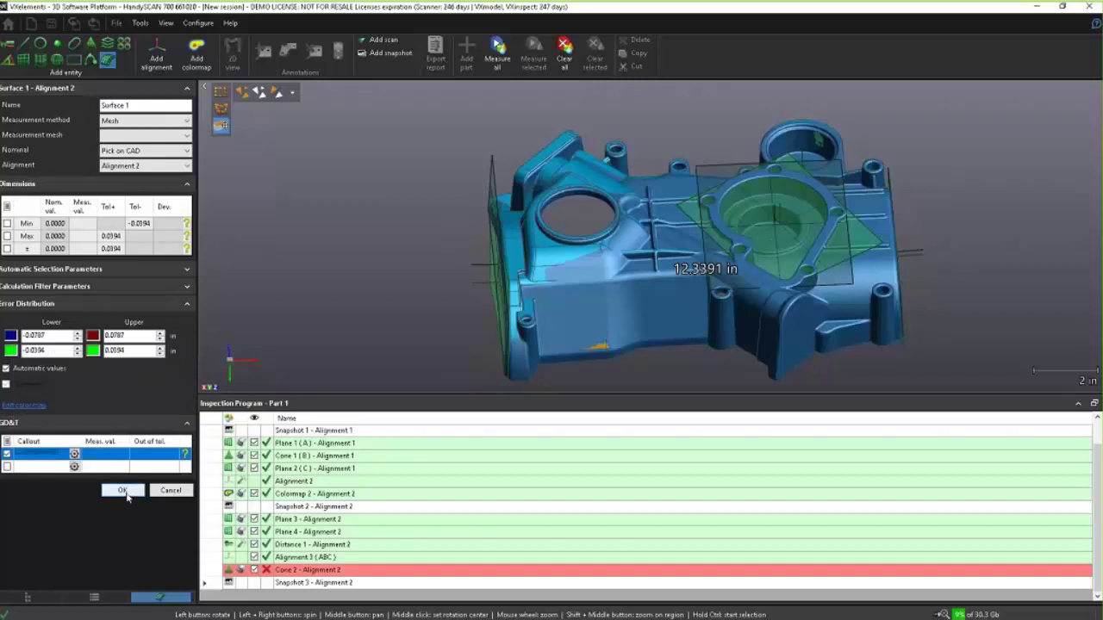
Step: Measure Surface 1 against Scan 1 and add it to the inspection program
{"action": "left_click", "coordinate": [145, 135]}
{"action": "left_click", "coordinate": [121, 149]}
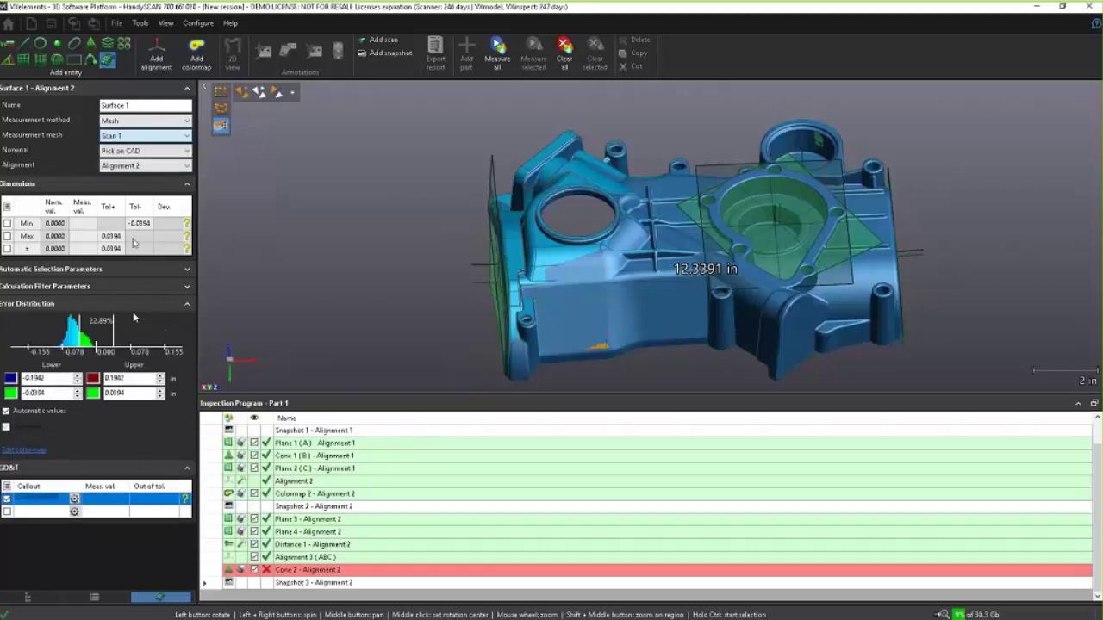
{"action": "left_click", "coordinate": [133, 536]}
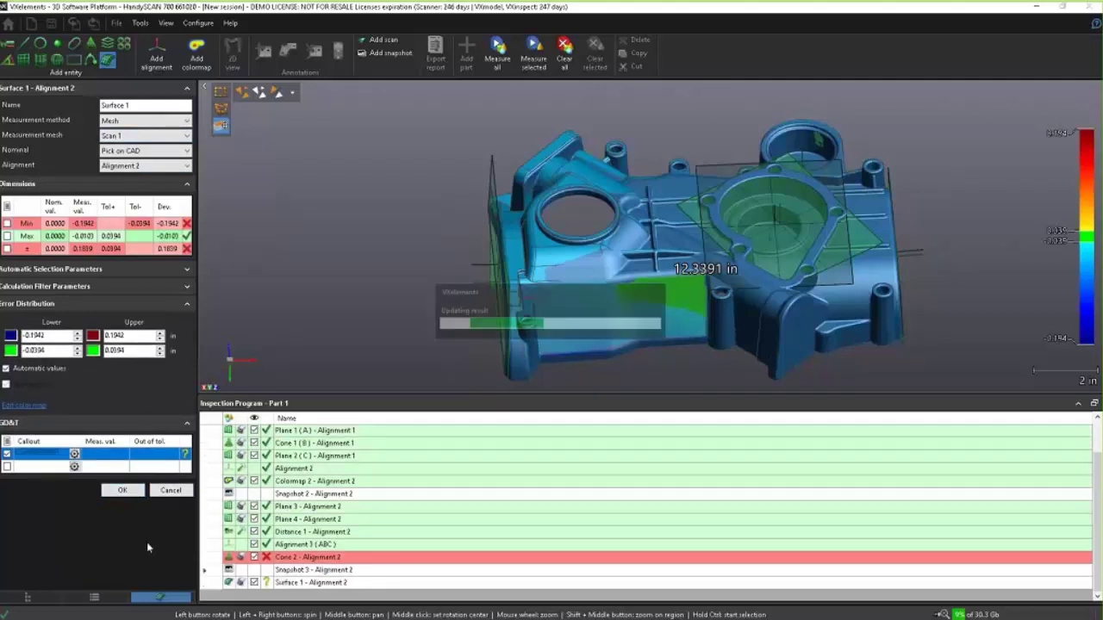
Step: Review Surface 1's detailed results and accept the 0.4637 measurement
{"action": "right_click", "coordinate": [357, 584]}
{"action": "left_click", "coordinate": [396, 539]}
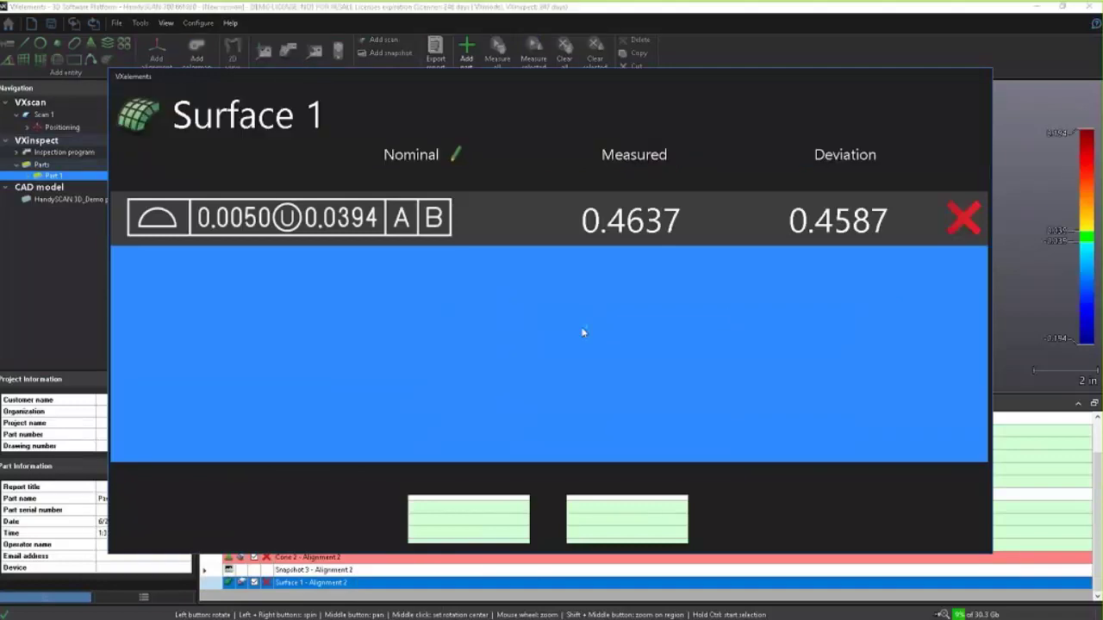
{"action": "left_click_drag", "start_coordinate": [598, 74], "coordinate": [905, 355]}
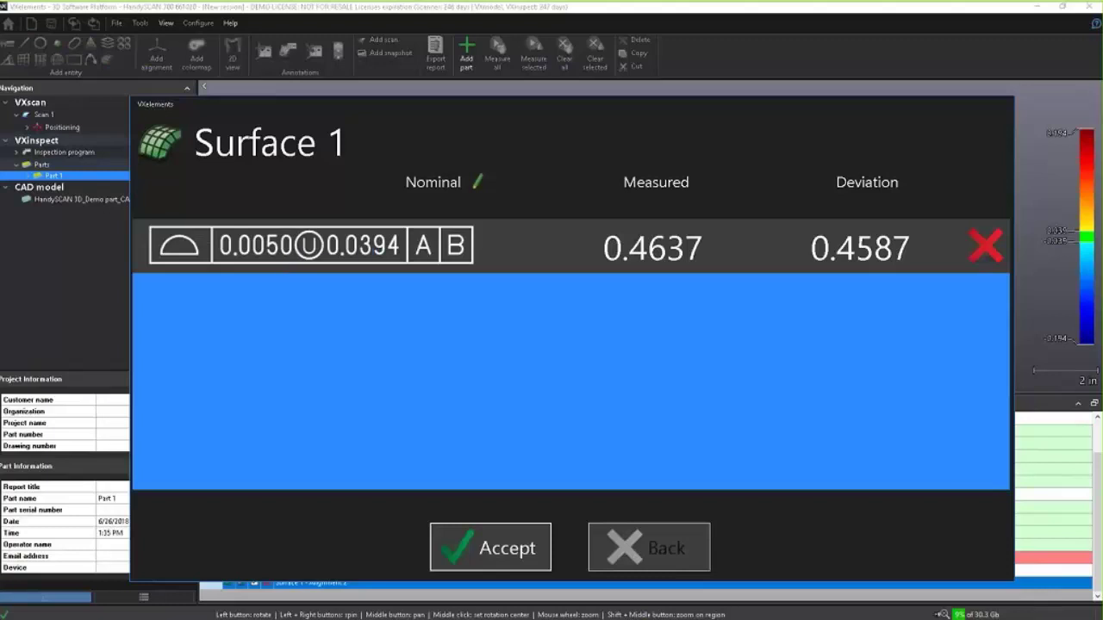
{"action": "left_click", "coordinate": [517, 548]}
{"action": "left_click_drag", "start_coordinate": [482, 233], "coordinate": [621, 238]}
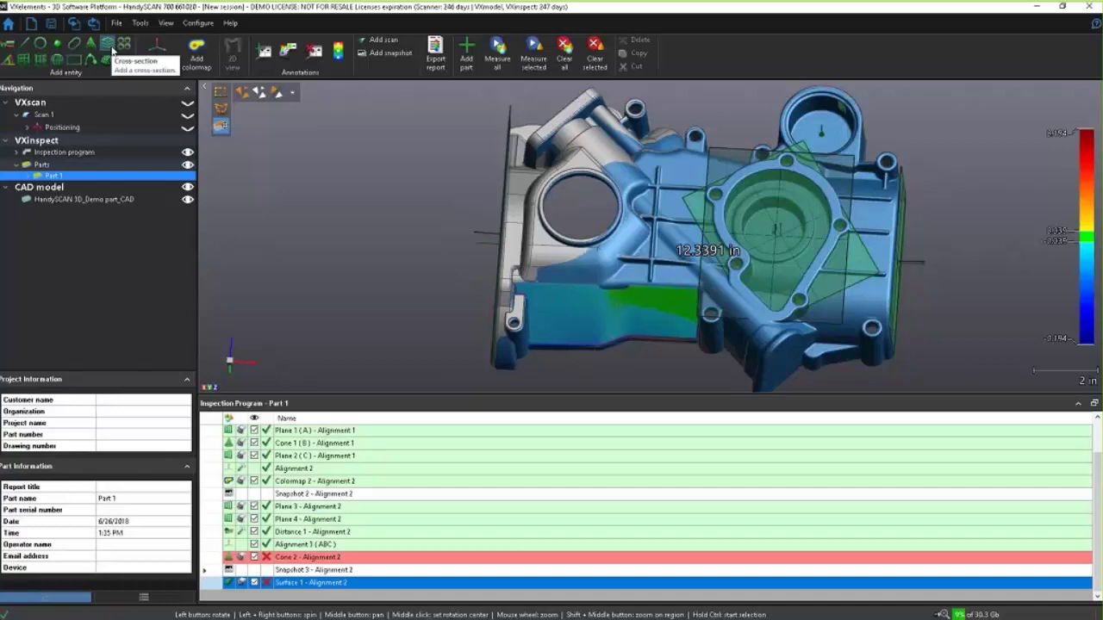
Step: Try a cross-section along Plane 1 (A), then abandon it
{"action": "left_click", "coordinate": [112, 49]}
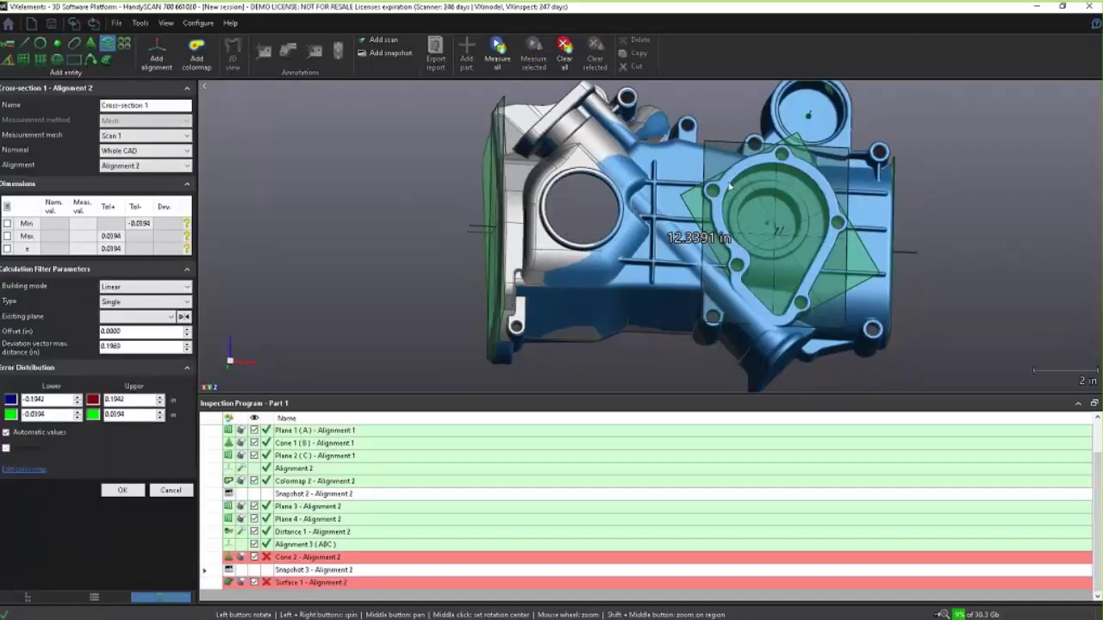
{"action": "scroll", "coordinate": [731, 184], "scroll_direction": "up", "scroll_amount": 5}
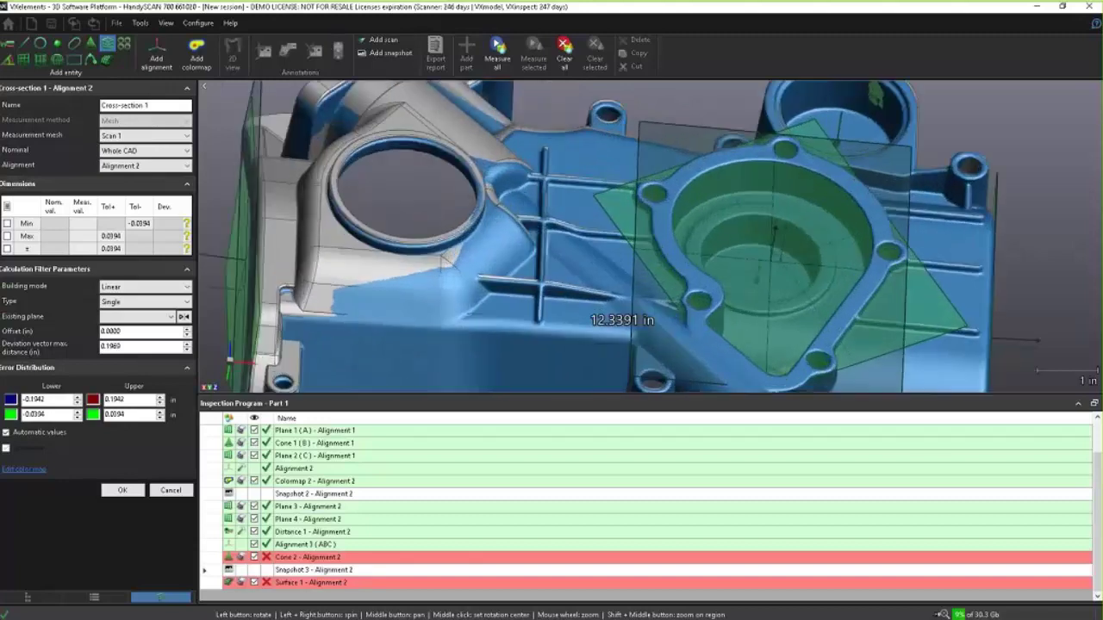
{"action": "left_click_drag", "start_coordinate": [774, 189], "coordinate": [738, 180]}
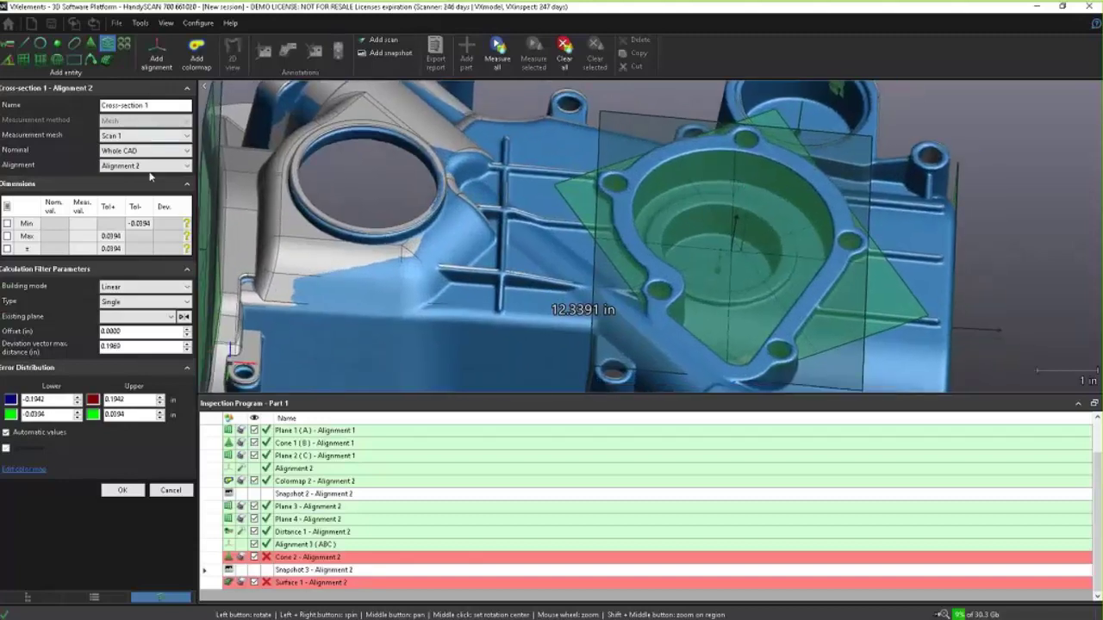
{"action": "left_click", "coordinate": [138, 316]}
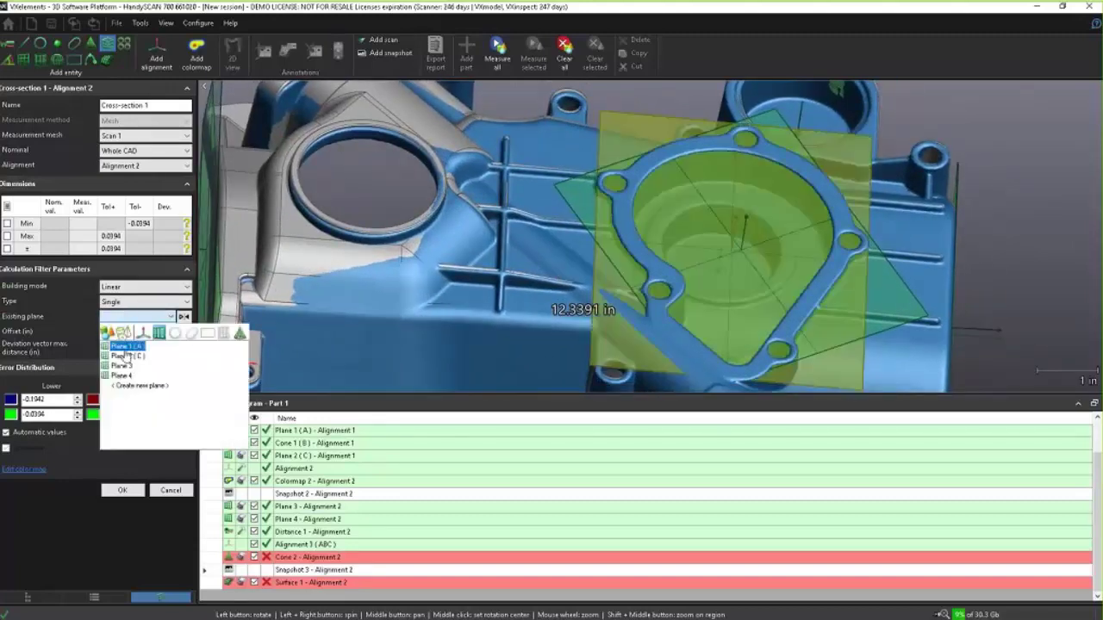
{"action": "left_click", "coordinate": [126, 348]}
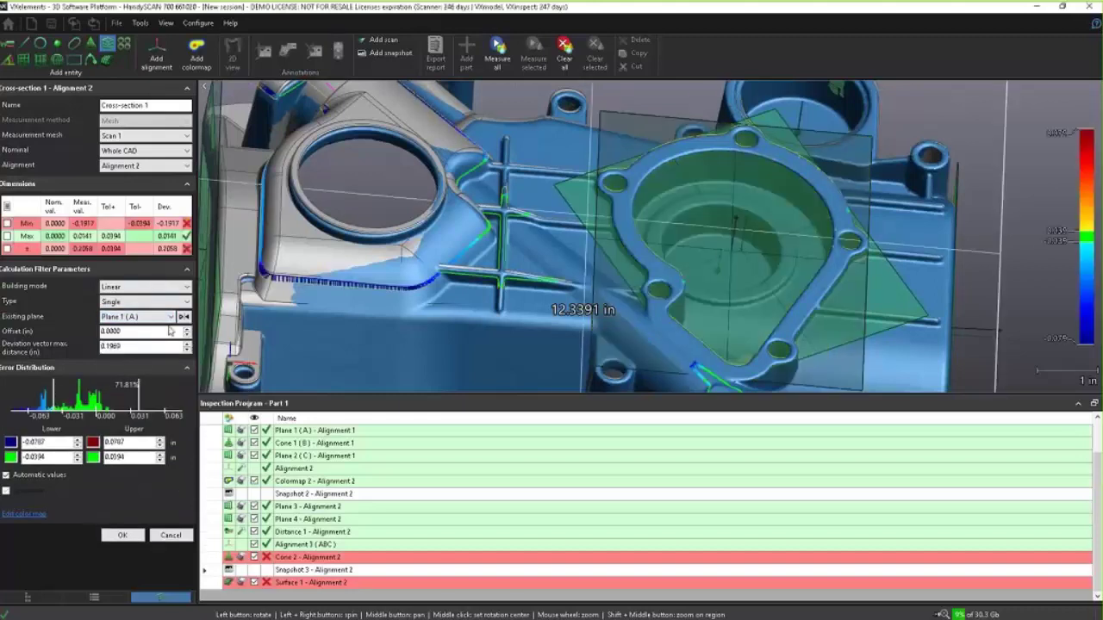
{"action": "left_click", "coordinate": [174, 317]}
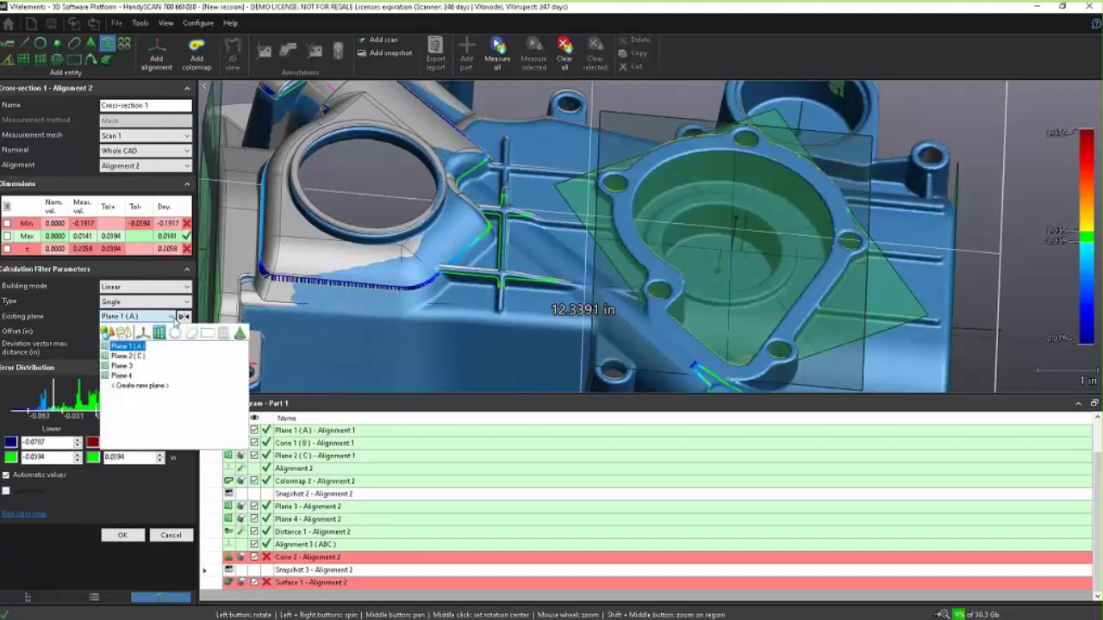
{"action": "left_click", "coordinate": [134, 334]}
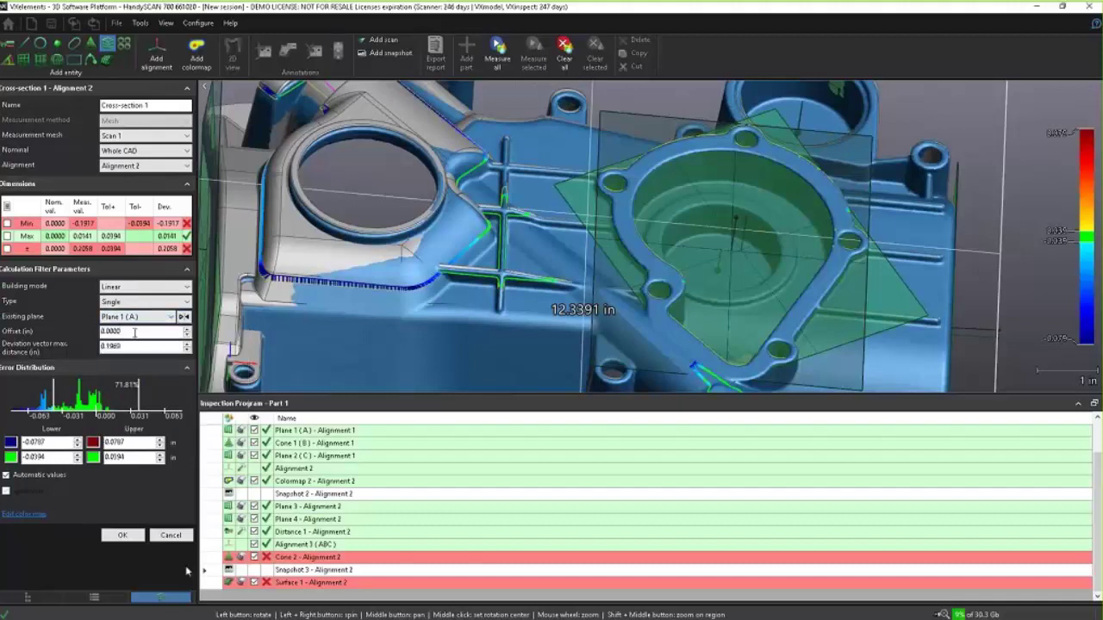
{"action": "left_click", "coordinate": [171, 536]}
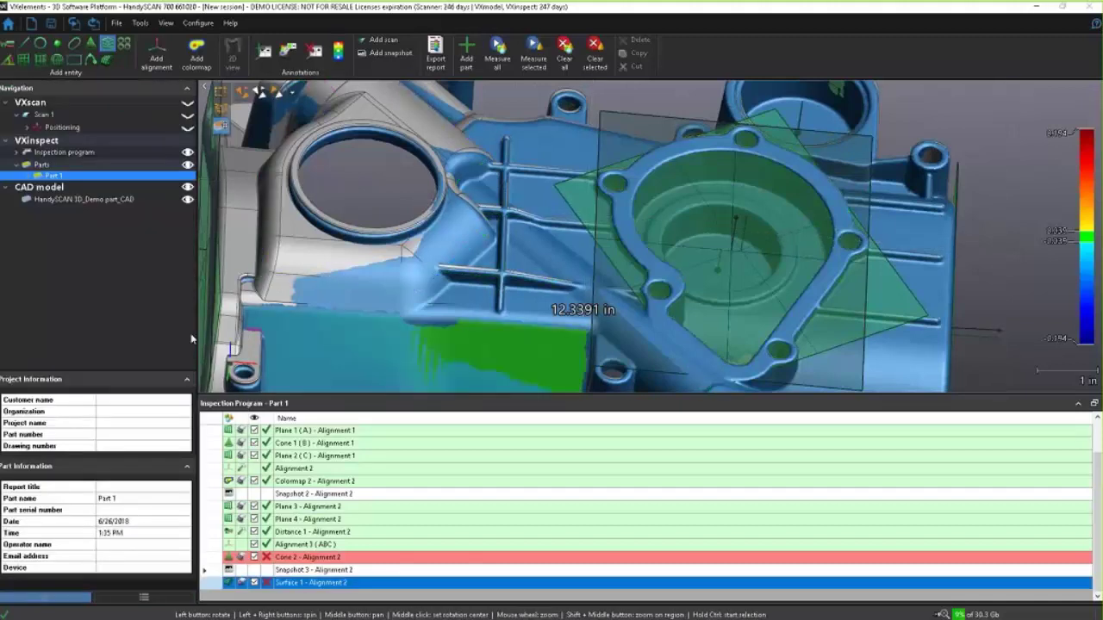
Step: Create Plane 5 from the ring face of the flange
{"action": "left_click", "coordinate": [30, 62]}
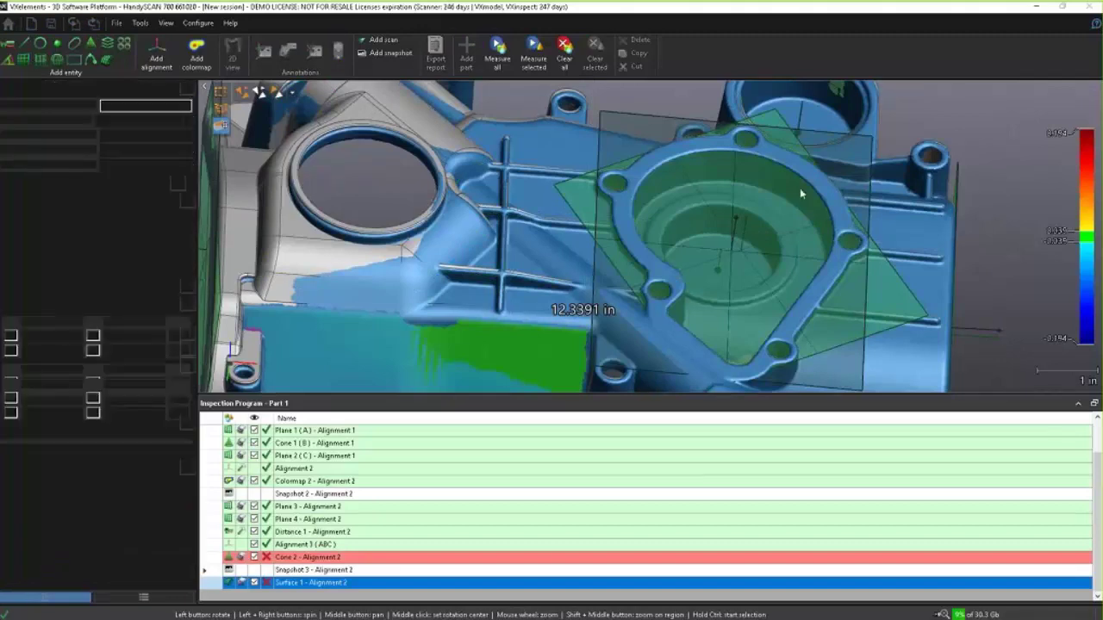
{"action": "left_click", "coordinate": [700, 204]}
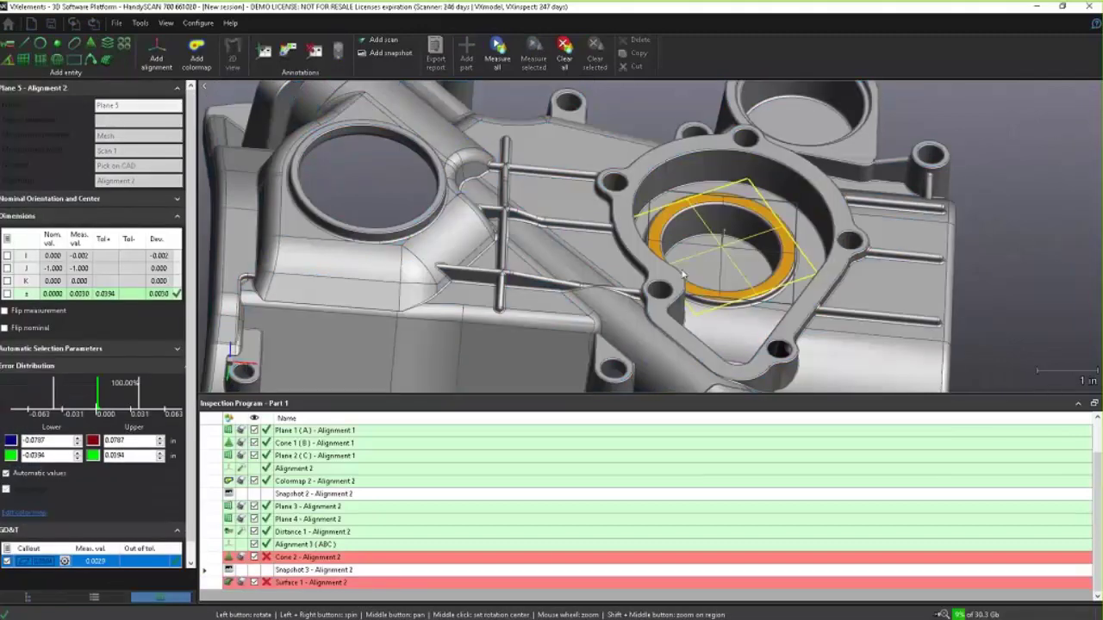
{"action": "left_click", "coordinate": [121, 579]}
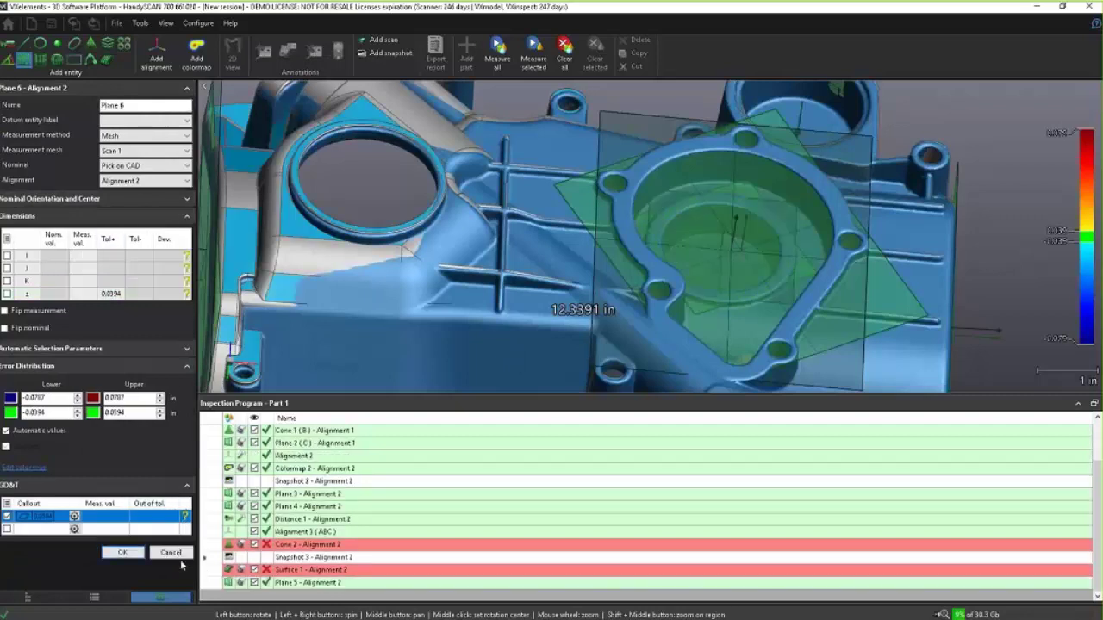
{"action": "left_click", "coordinate": [171, 552]}
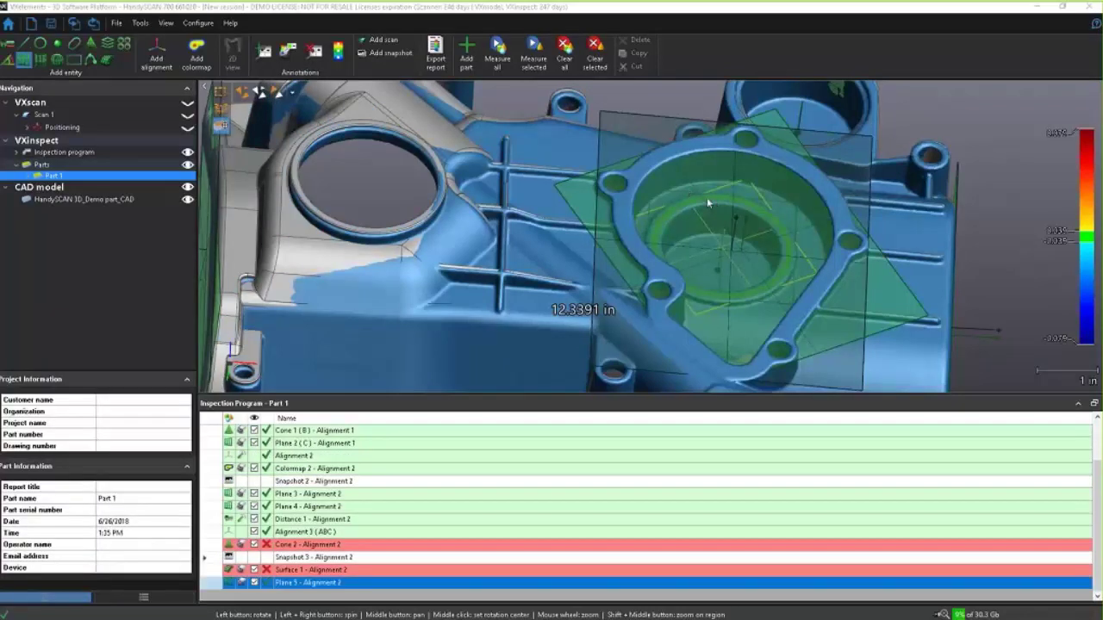
Step: Add Cross-section 1 cut along Plane 5
{"action": "left_click", "coordinate": [107, 45]}
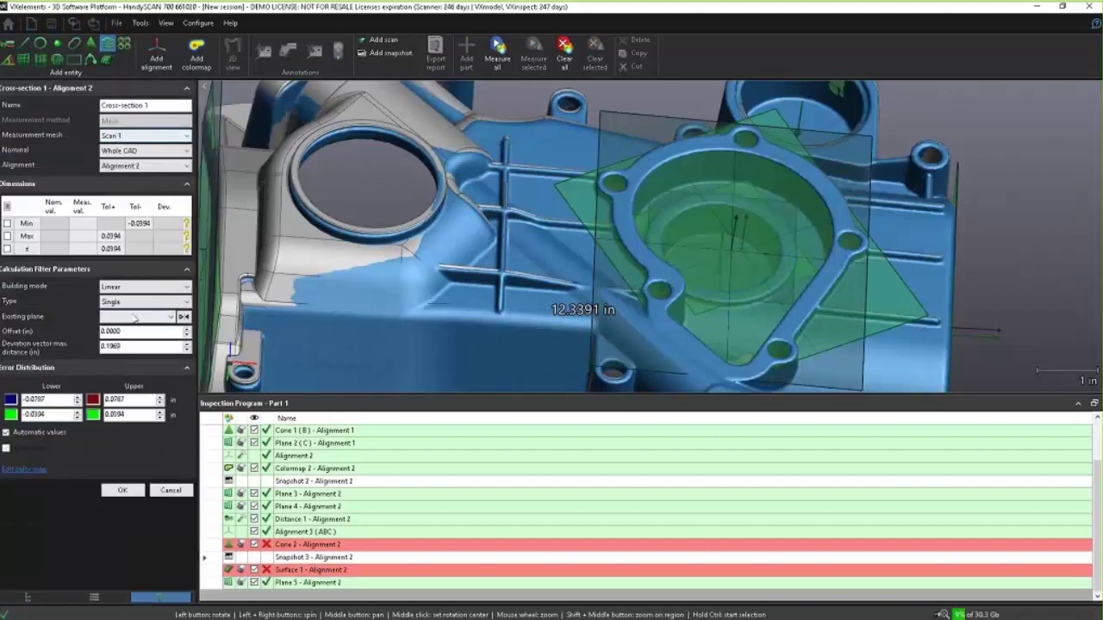
{"action": "left_click", "coordinate": [133, 316]}
{"action": "left_click", "coordinate": [127, 388]}
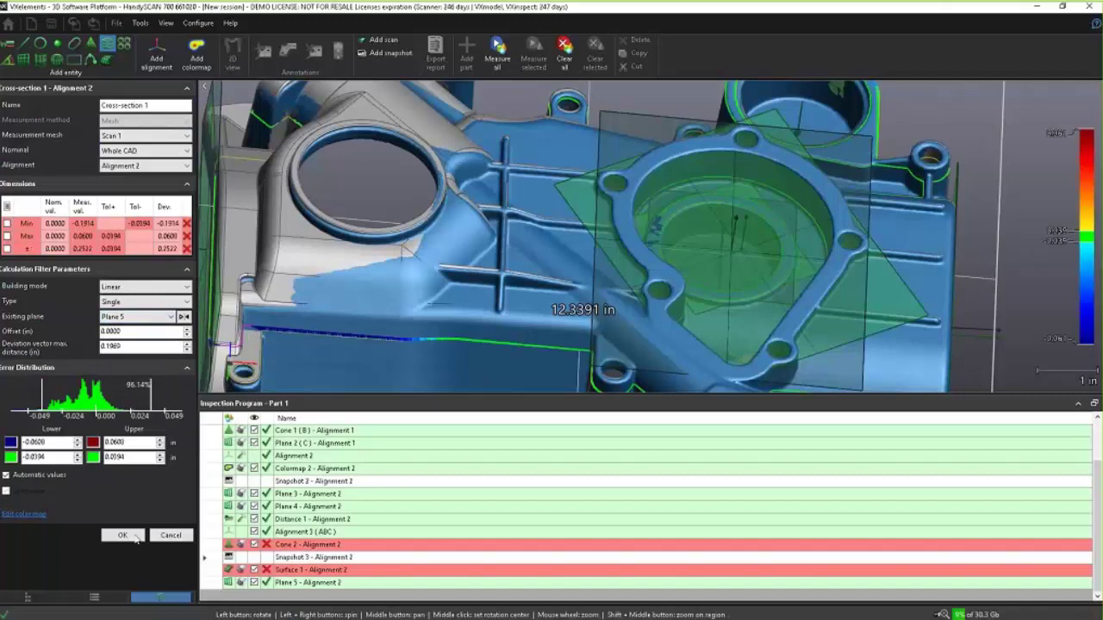
{"action": "left_click", "coordinate": [125, 536]}
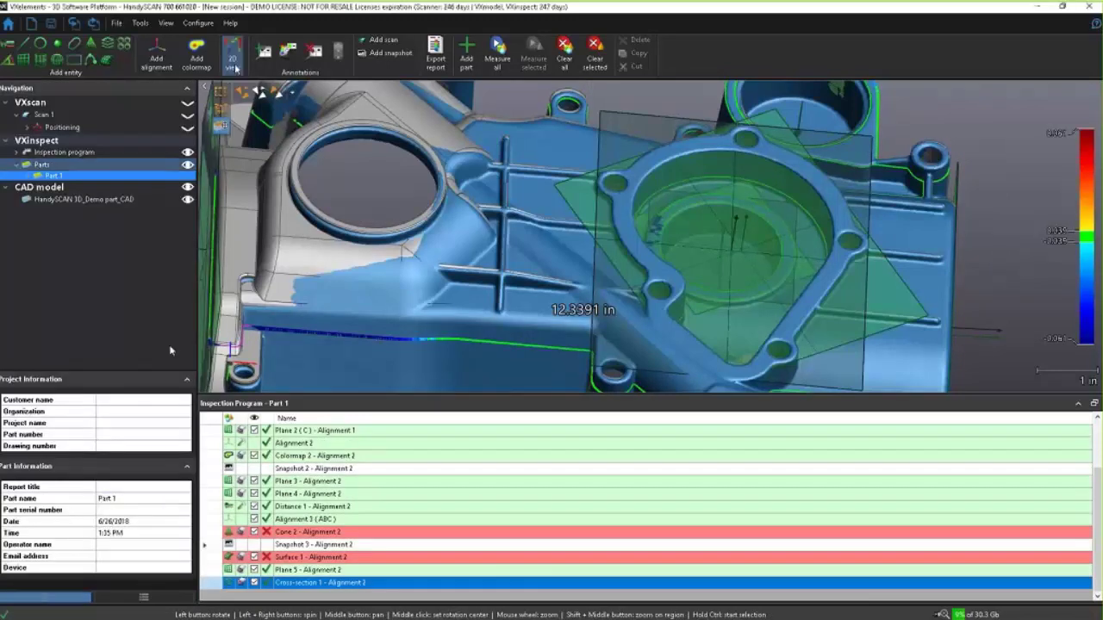
Step: Show the cross-section in 2D view with the inner bore centred
{"action": "left_click", "coordinate": [235, 69]}
{"action": "scroll", "coordinate": [689, 181], "scroll_direction": "down", "scroll_amount": 5}
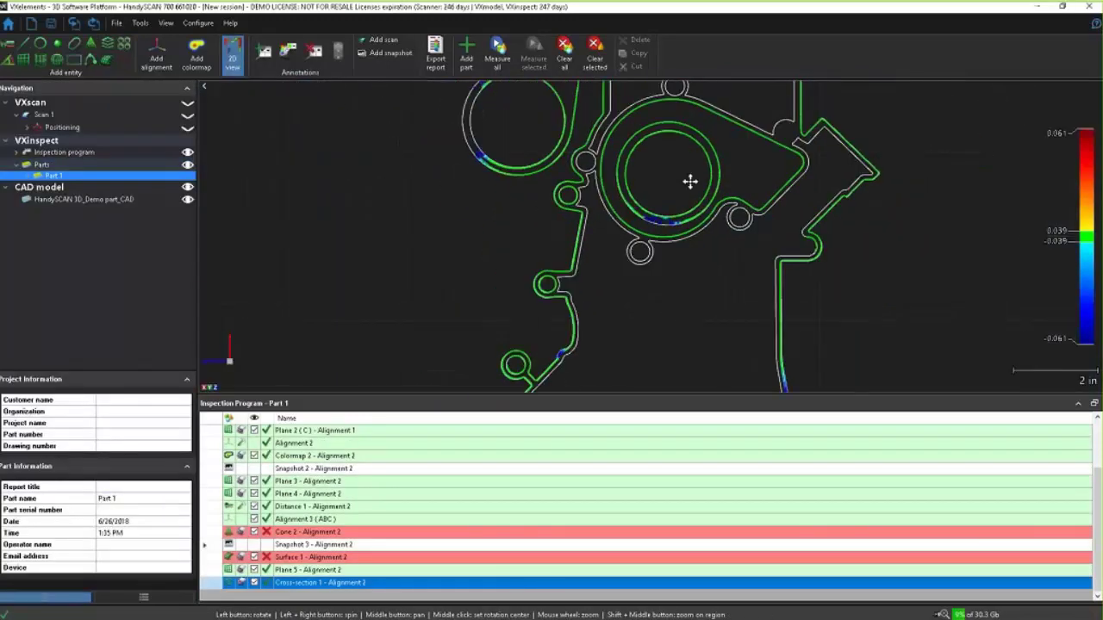
{"action": "left_click_drag", "start_coordinate": [689, 181], "coordinate": [699, 237]}
{"action": "scroll", "coordinate": [699, 238], "scroll_direction": "up", "scroll_amount": 2}
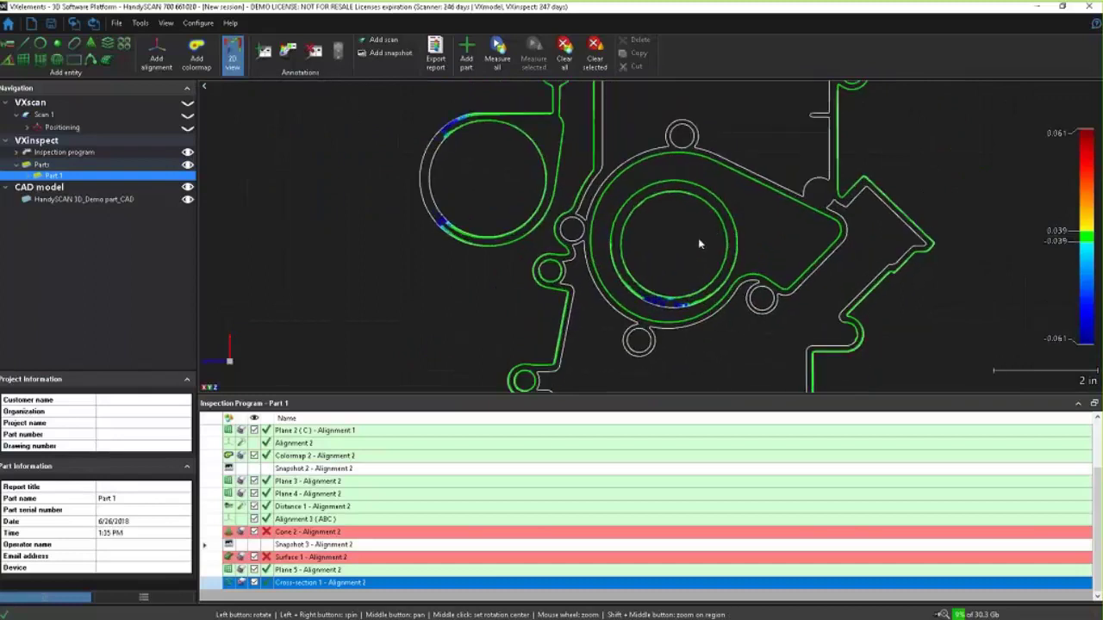
Step: Try fitting the bore circle with a brushed selection, then undo it
{"action": "left_click", "coordinate": [40, 42]}
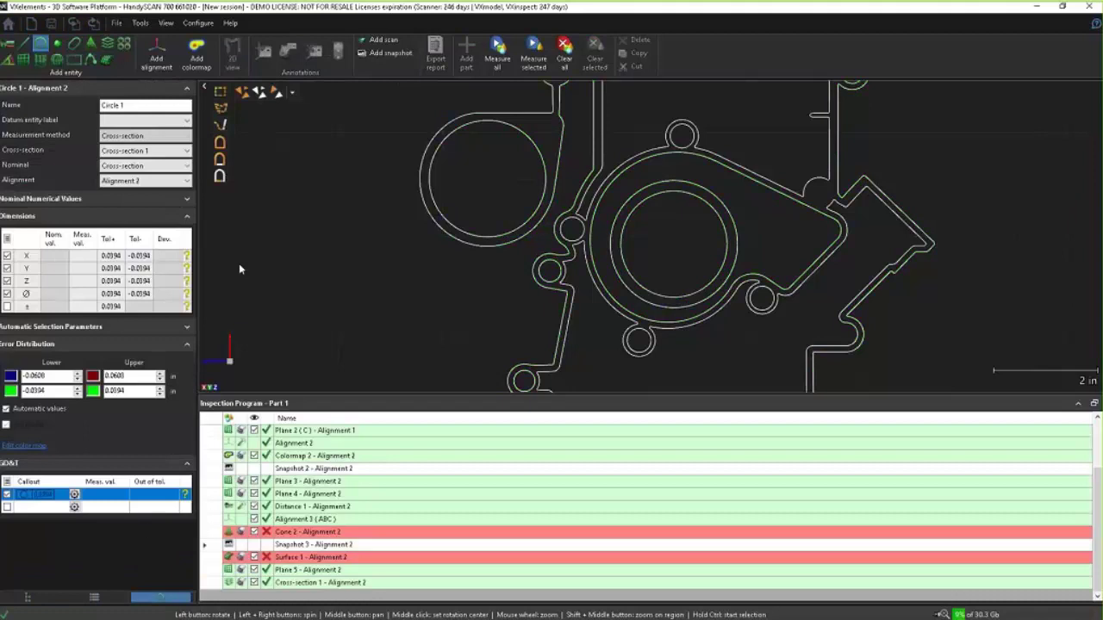
{"action": "left_click", "coordinate": [175, 121]}
{"action": "left_click", "coordinate": [175, 122]}
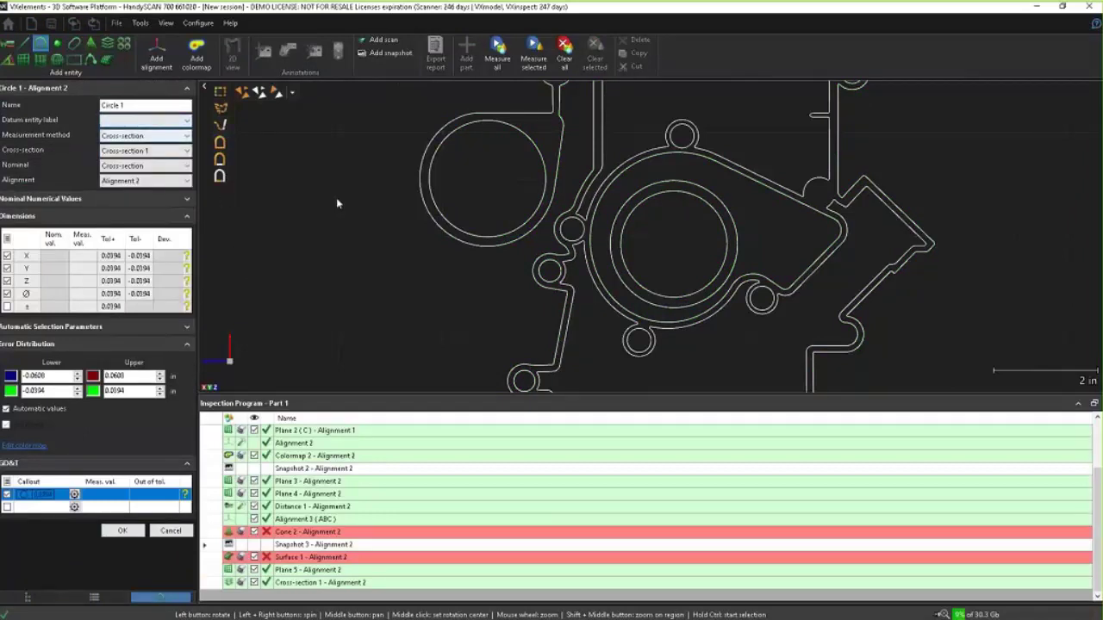
{"action": "left_click", "coordinate": [219, 126]}
{"action": "mouse_move", "coordinate": [635, 197]}
{"action": "left_mouse_down"}
{"action": "mouse_move", "coordinate": [720, 191]}
{"action": "mouse_move", "coordinate": [741, 249]}
{"action": "left_mouse_up"}
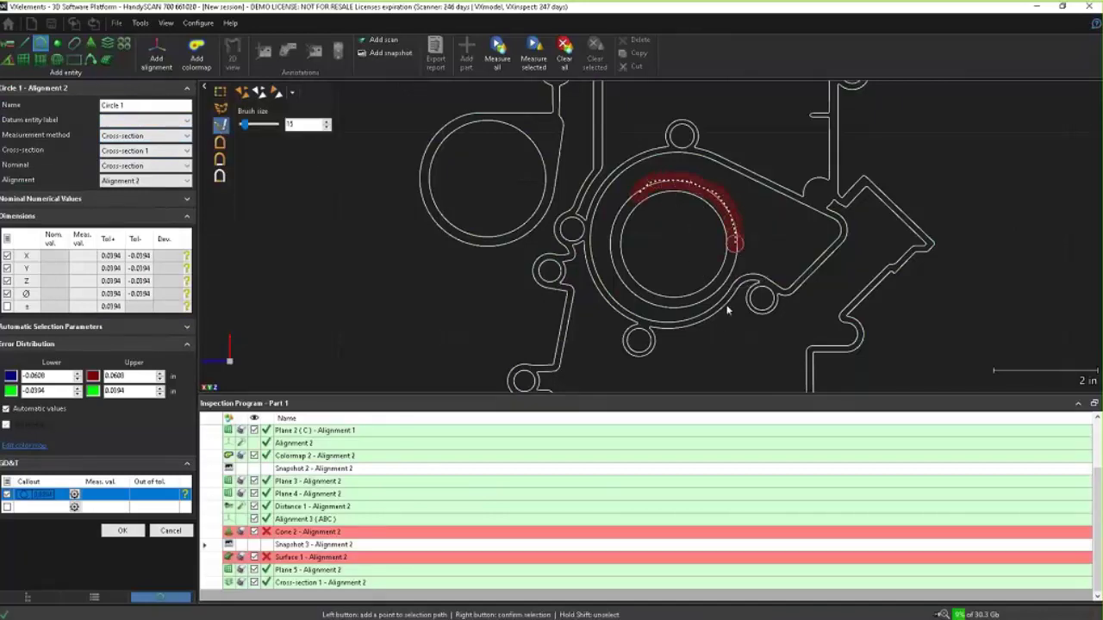
{"action": "right_click", "coordinate": [720, 318]}
{"action": "mouse_move", "coordinate": [619, 217]}
{"action": "left_mouse_down"}
{"action": "mouse_move", "coordinate": [622, 204]}
{"action": "mouse_move", "coordinate": [612, 244]}
{"action": "left_mouse_up"}
{"action": "right_click", "coordinate": [612, 244]}
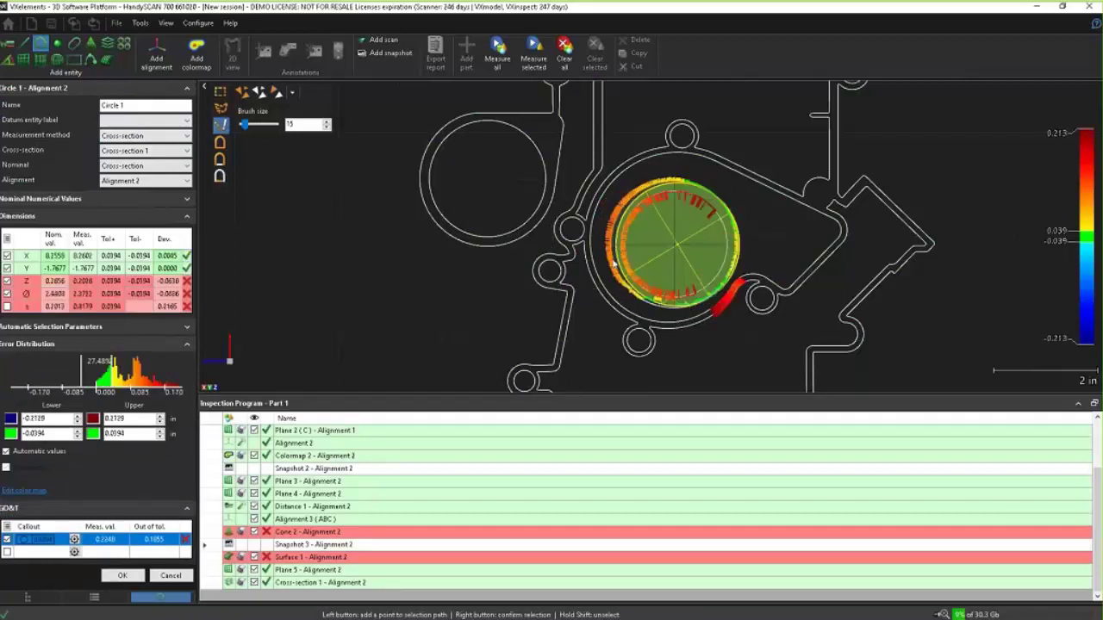
{"action": "key", "text": "ctrl+z"}
{"action": "scroll", "coordinate": [638, 251], "scroll_direction": "up", "scroll_amount": 2}
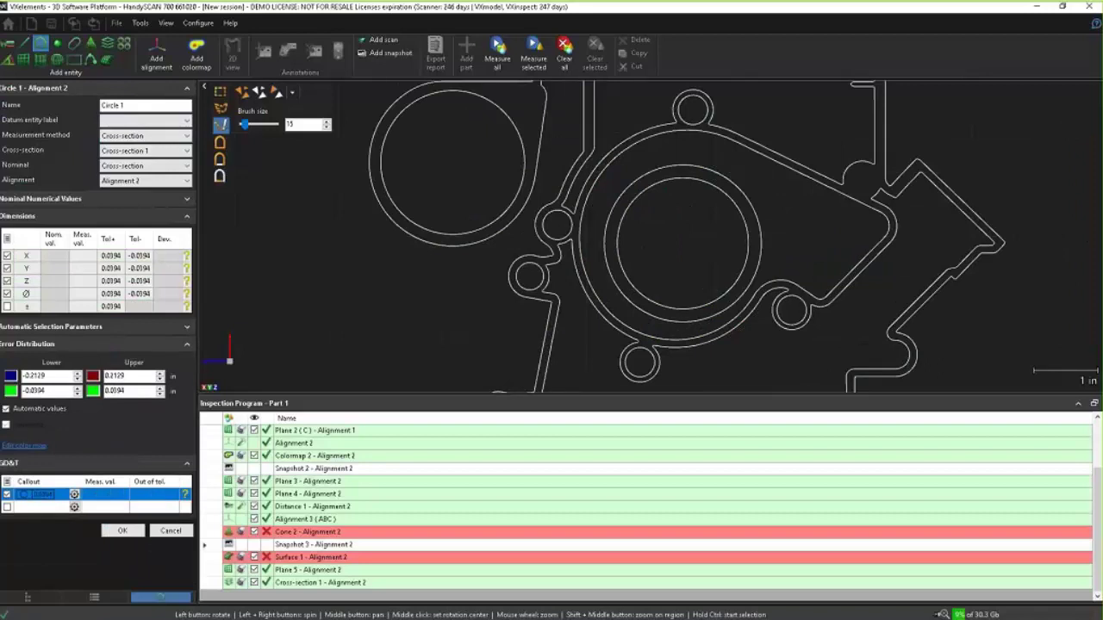
Step: Fit Circle 1 on the bore by tolerance selection and accept it
{"action": "left_click", "coordinate": [220, 160]}
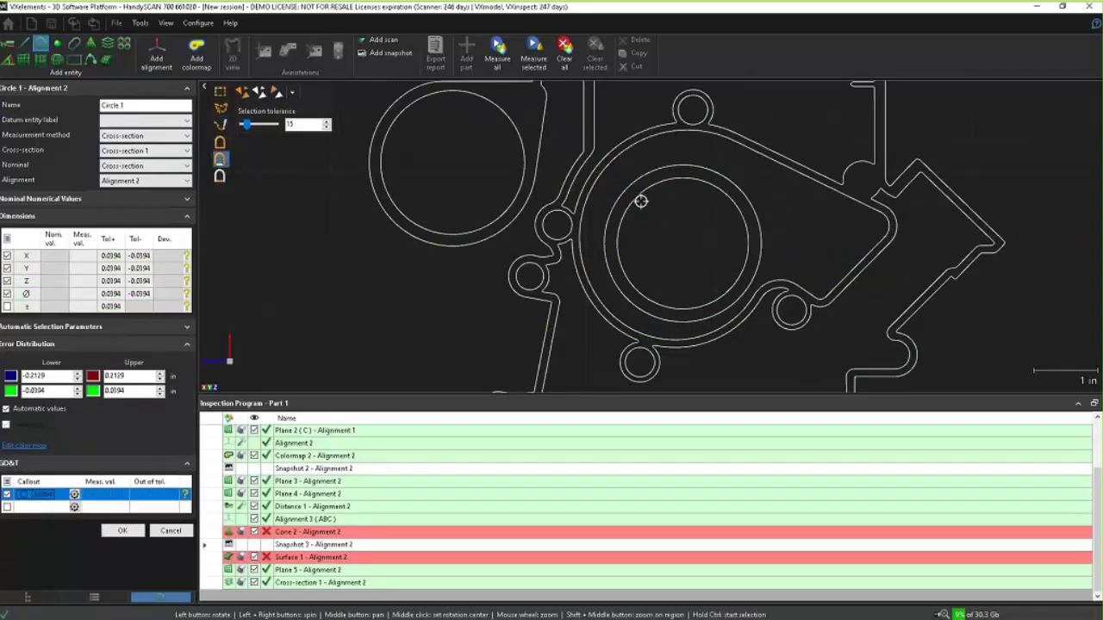
{"action": "left_click", "coordinate": [638, 212]}
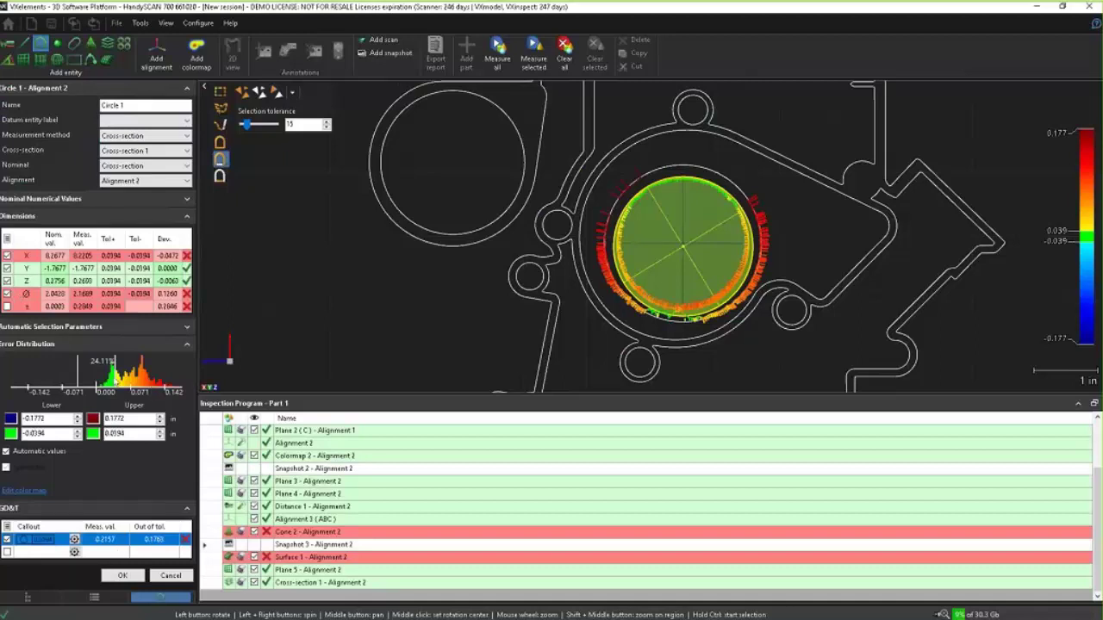
{"action": "left_click_drag", "start_coordinate": [123, 380], "coordinate": [132, 379]}
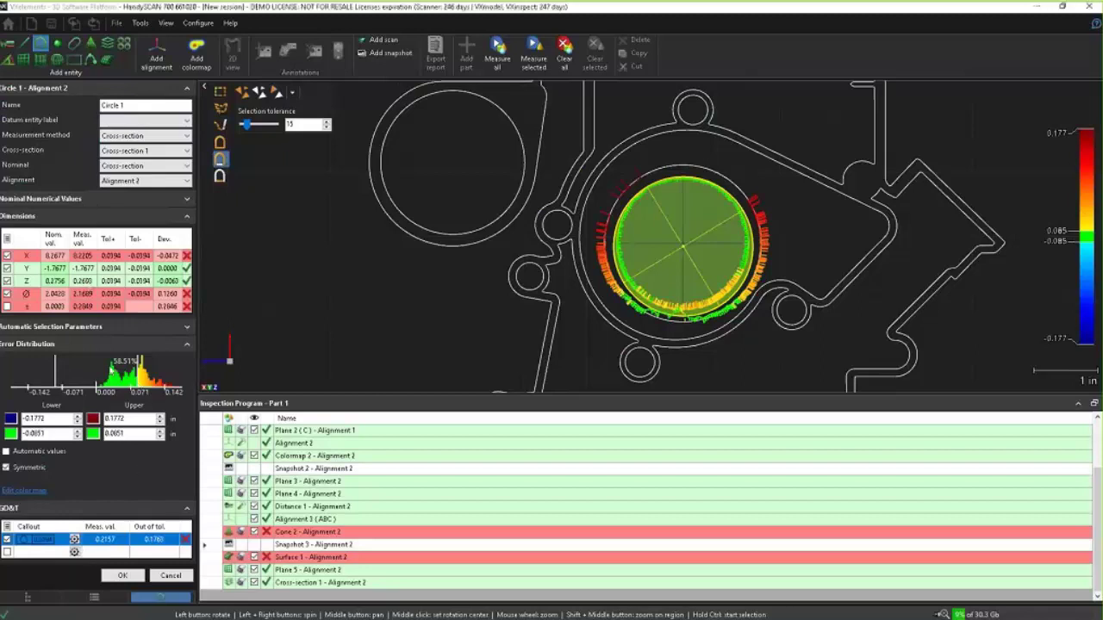
{"action": "left_click", "coordinate": [124, 576]}
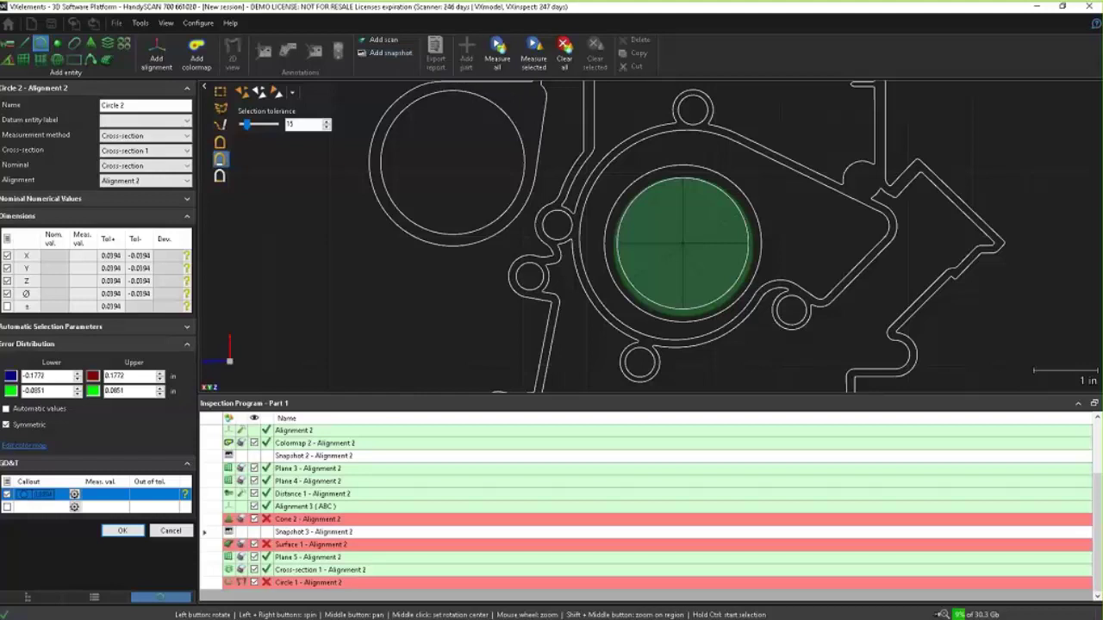
Step: Add annotations for Cross-section 1 and Circle 1's results at the bore
{"action": "left_click", "coordinate": [170, 530]}
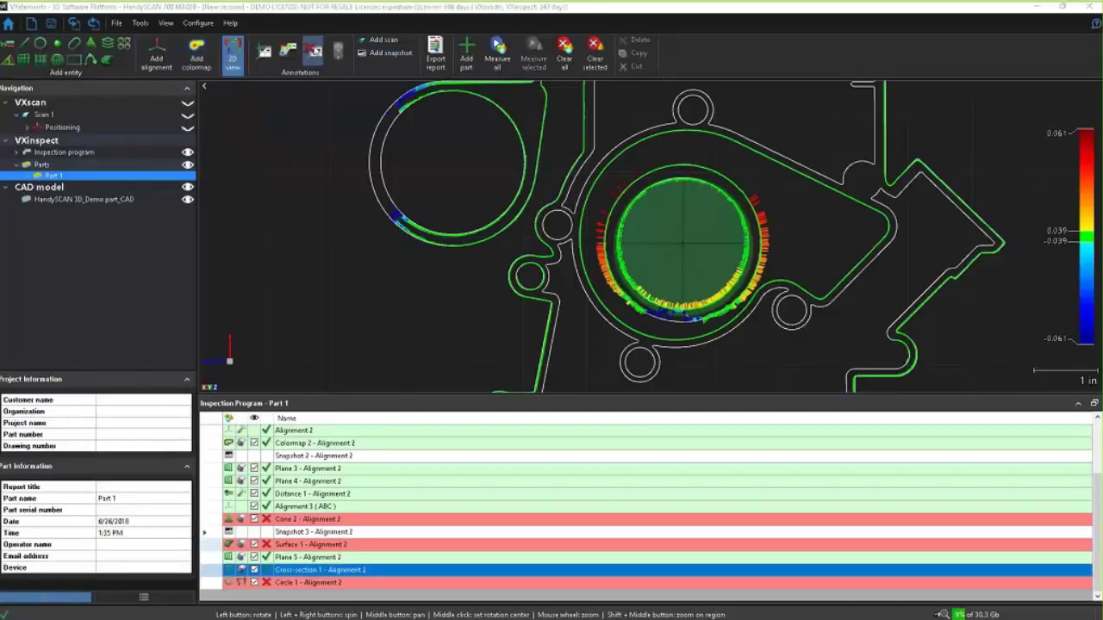
{"action": "left_click", "coordinate": [665, 179]}
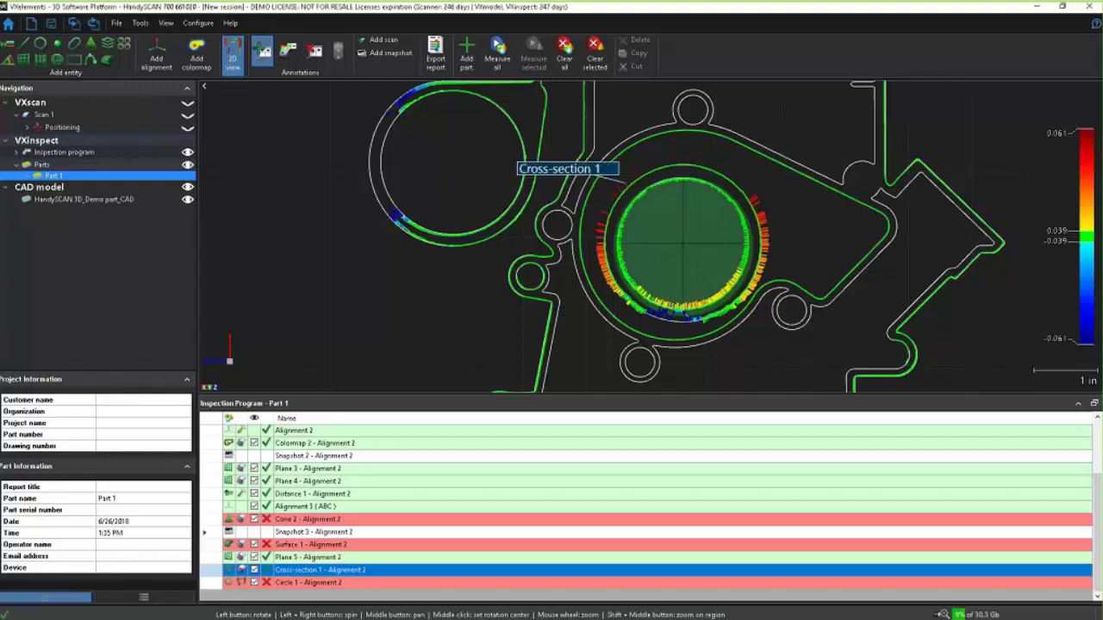
{"action": "left_click", "coordinate": [675, 259]}
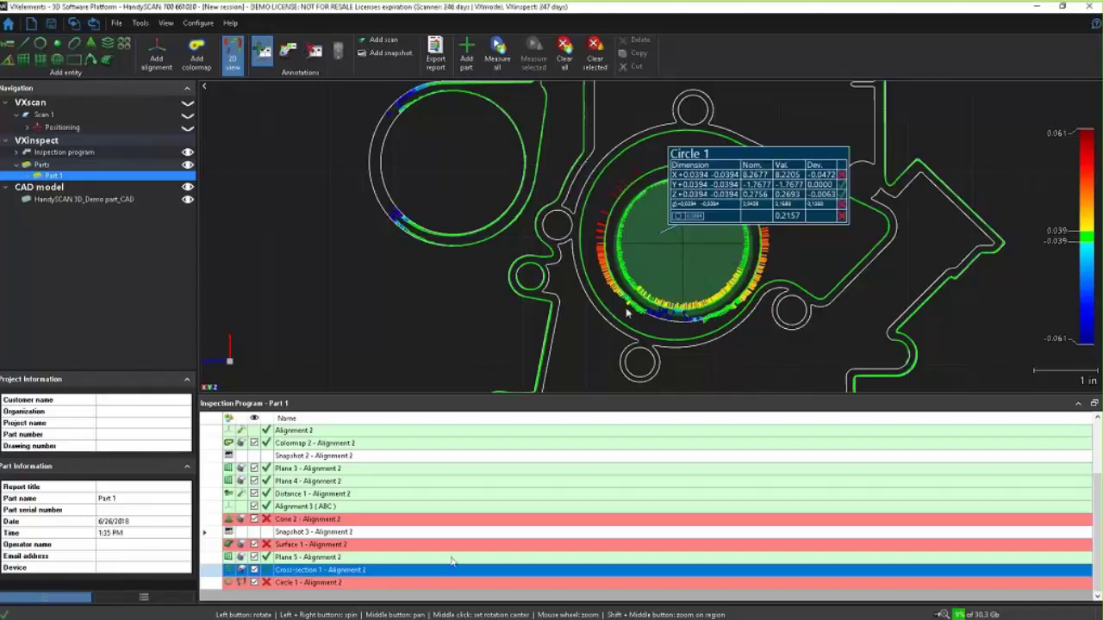
Step: Capture Snapshot 4, rotate to an oblique view, and enlarge the program list
{"action": "left_click", "coordinate": [385, 52]}
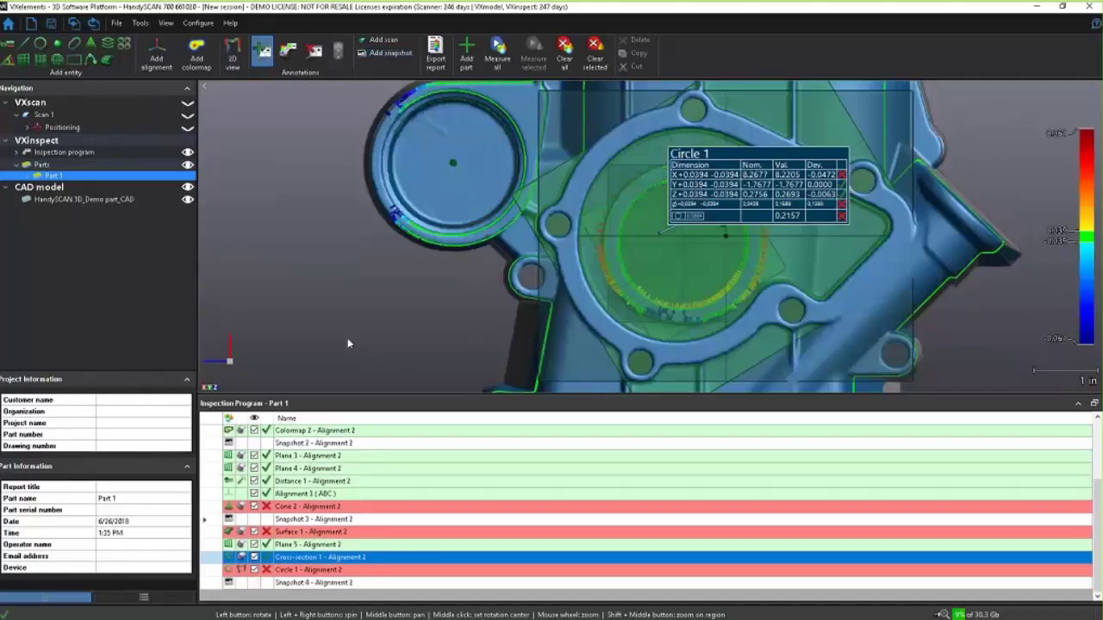
{"action": "scroll", "coordinate": [711, 225], "scroll_direction": "down", "scroll_amount": 5}
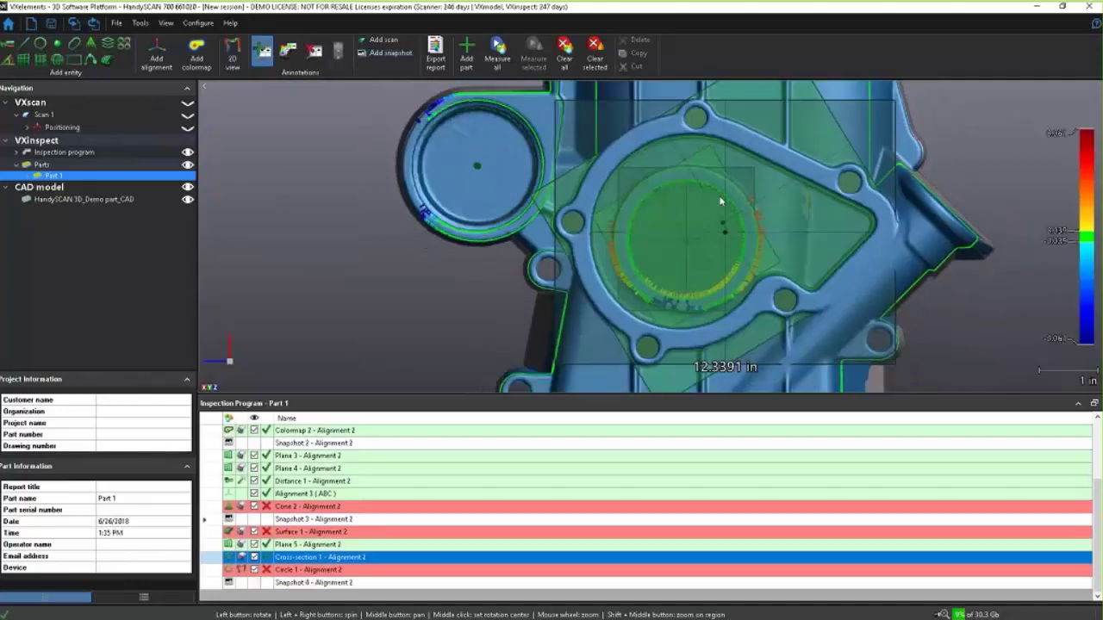
{"action": "left_click_drag", "start_coordinate": [711, 224], "coordinate": [700, 189]}
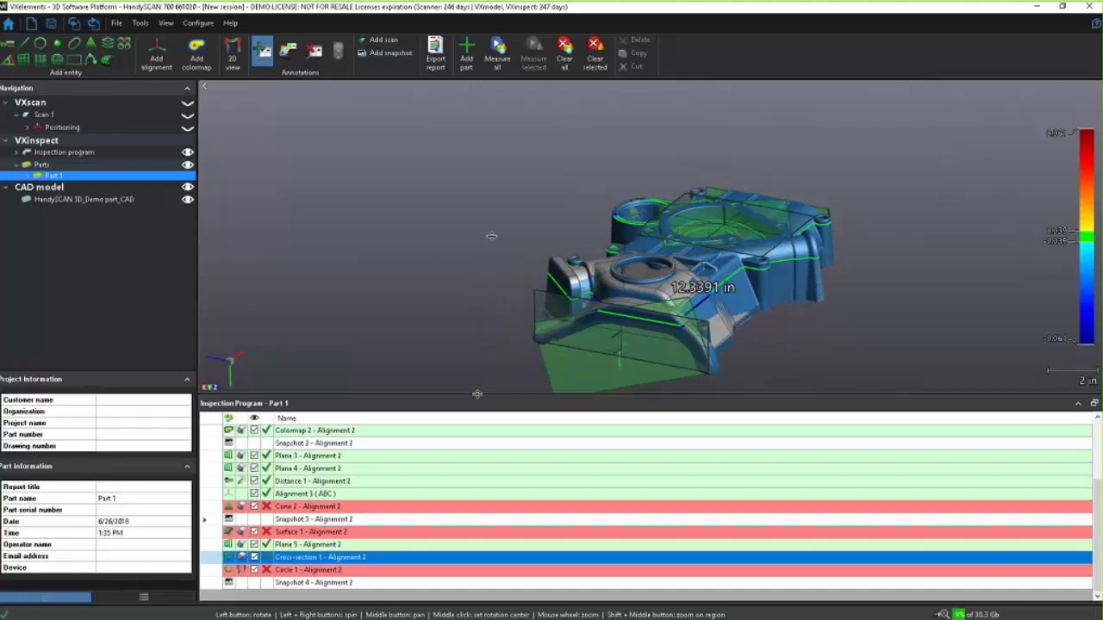
{"action": "left_click_drag", "start_coordinate": [477, 393], "coordinate": [477, 215]}
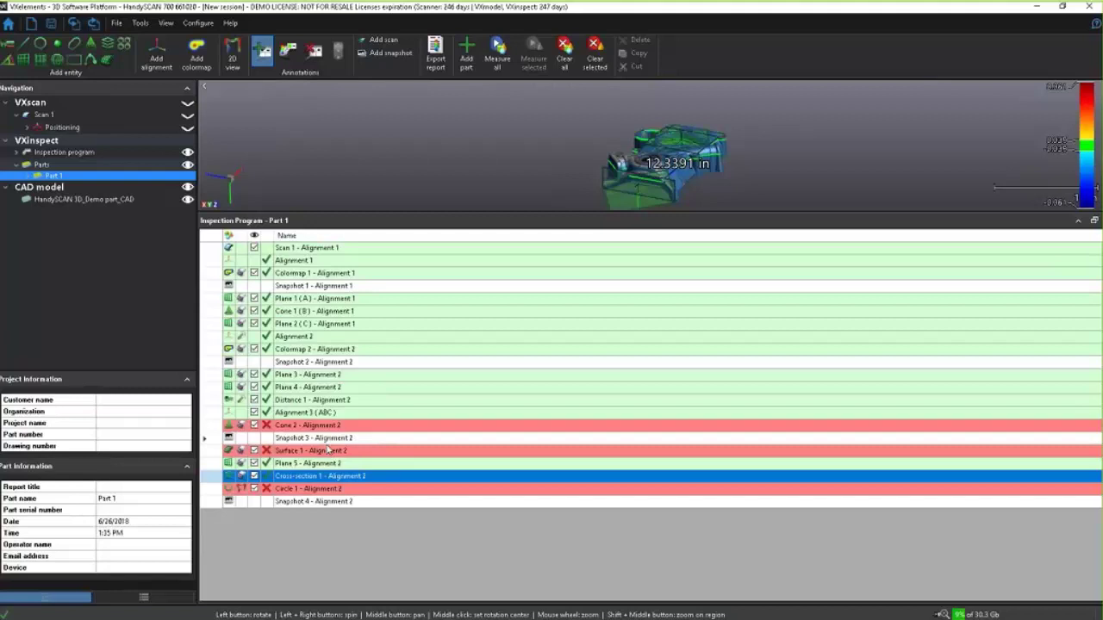
Step: Export the inspection report and save it as an Excel file
{"action": "left_click", "coordinate": [436, 60]}
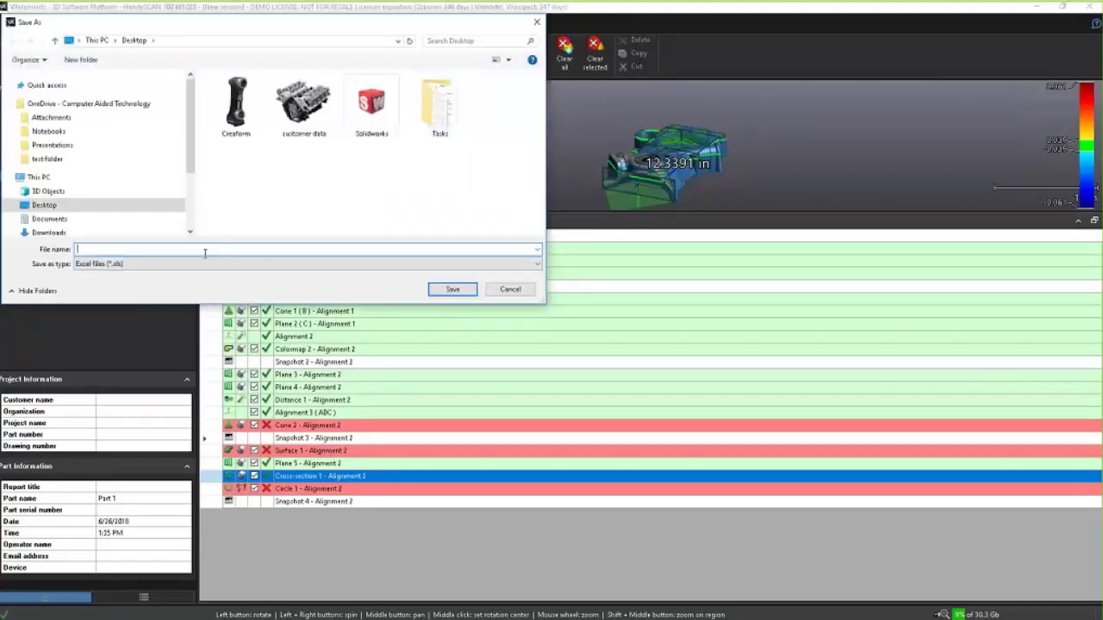
{"action": "left_click", "coordinate": [453, 290]}
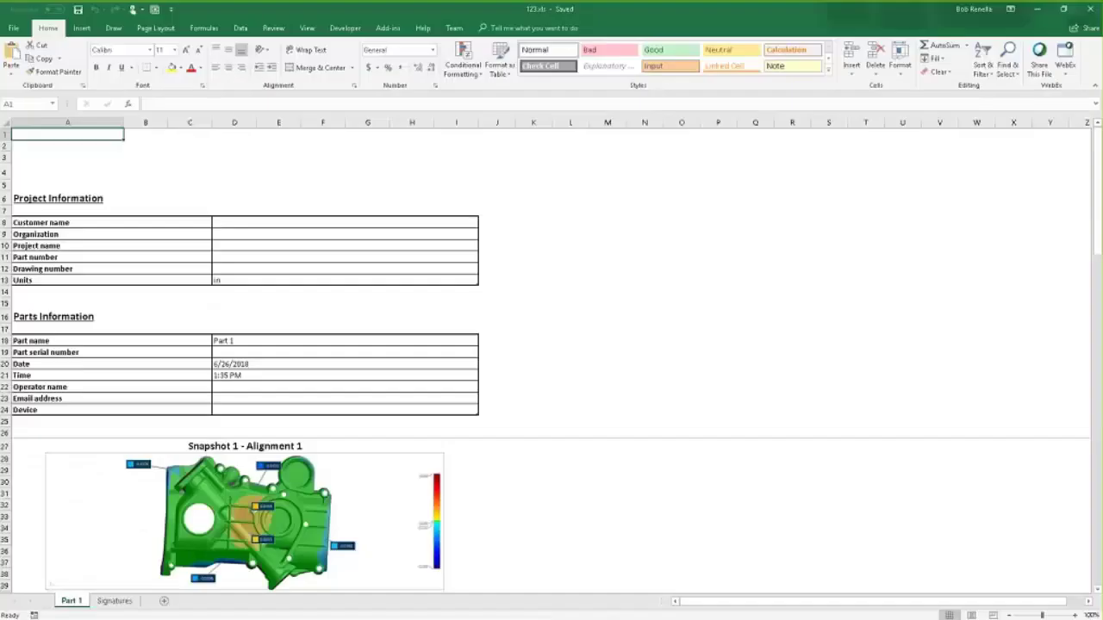
Step: Scroll the Part 1 sheet past Plane 3, Plane 4 and Distance 1 to the Cone 2 table
{"action": "scroll", "coordinate": [165, 230], "scroll_direction": "down", "scroll_amount": 3}
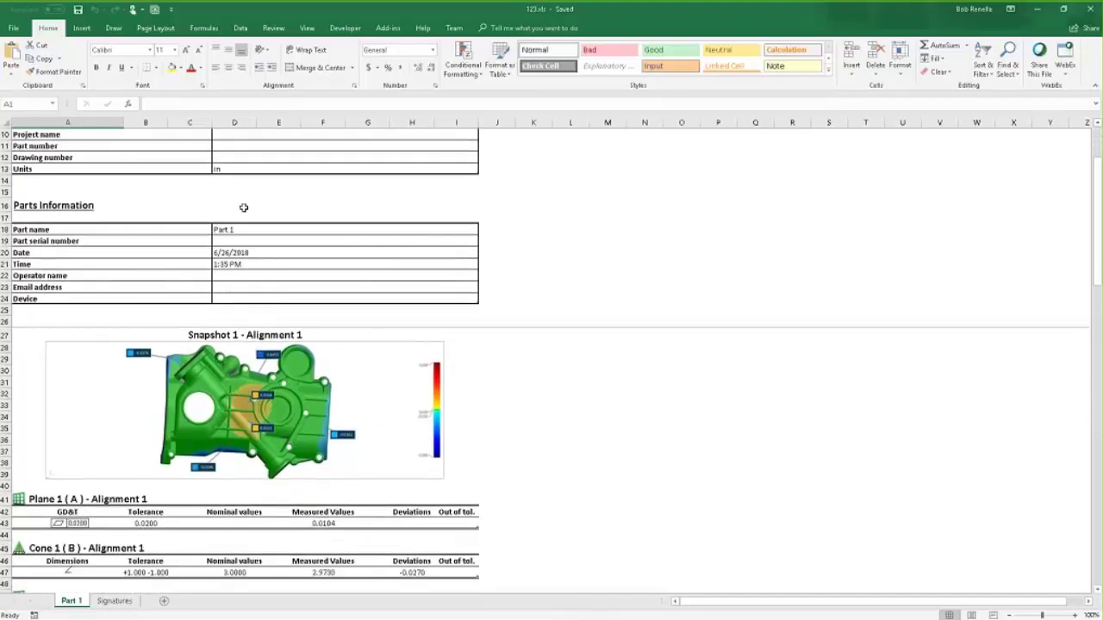
{"action": "scroll", "coordinate": [243, 208], "scroll_direction": "down", "scroll_amount": 3}
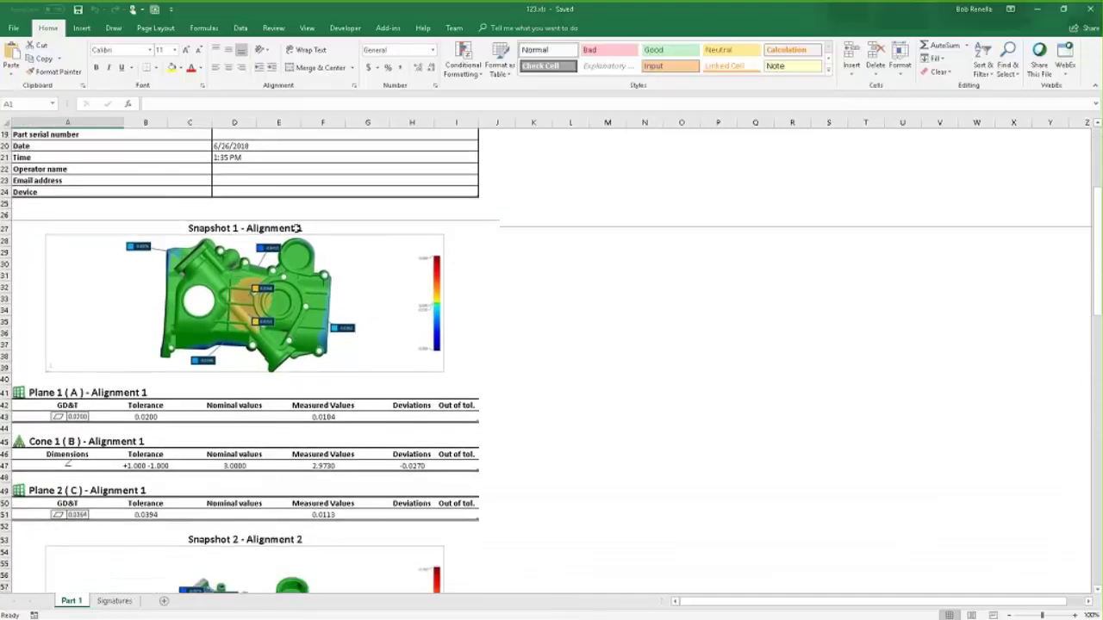
{"action": "scroll", "coordinate": [296, 300], "scroll_direction": "down", "scroll_amount": 3}
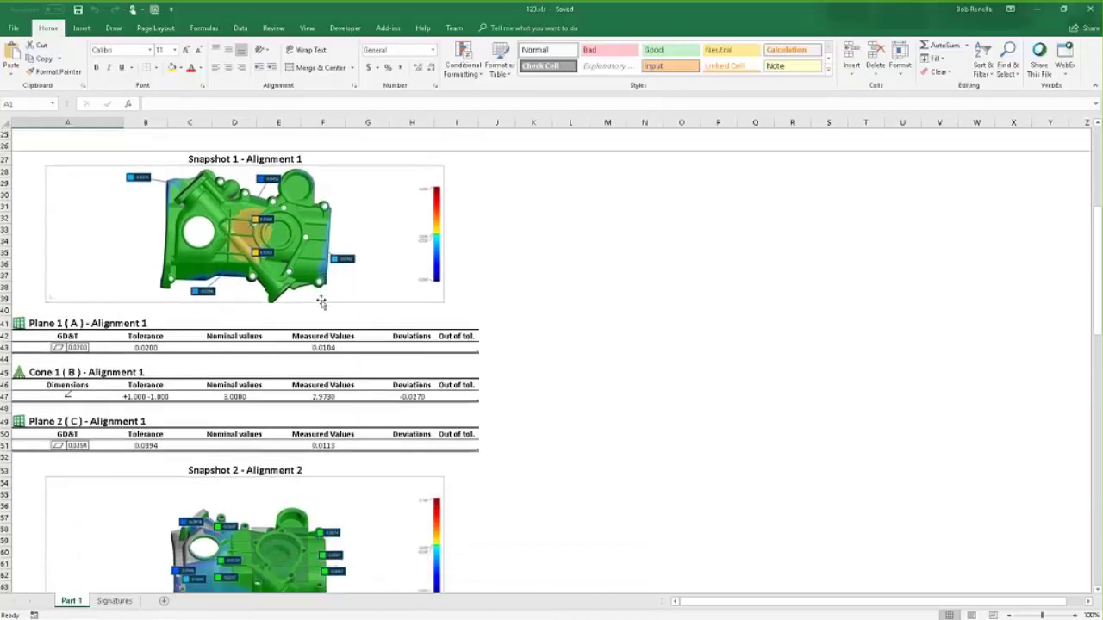
{"action": "scroll", "coordinate": [77, 298], "scroll_direction": "down", "scroll_amount": 1}
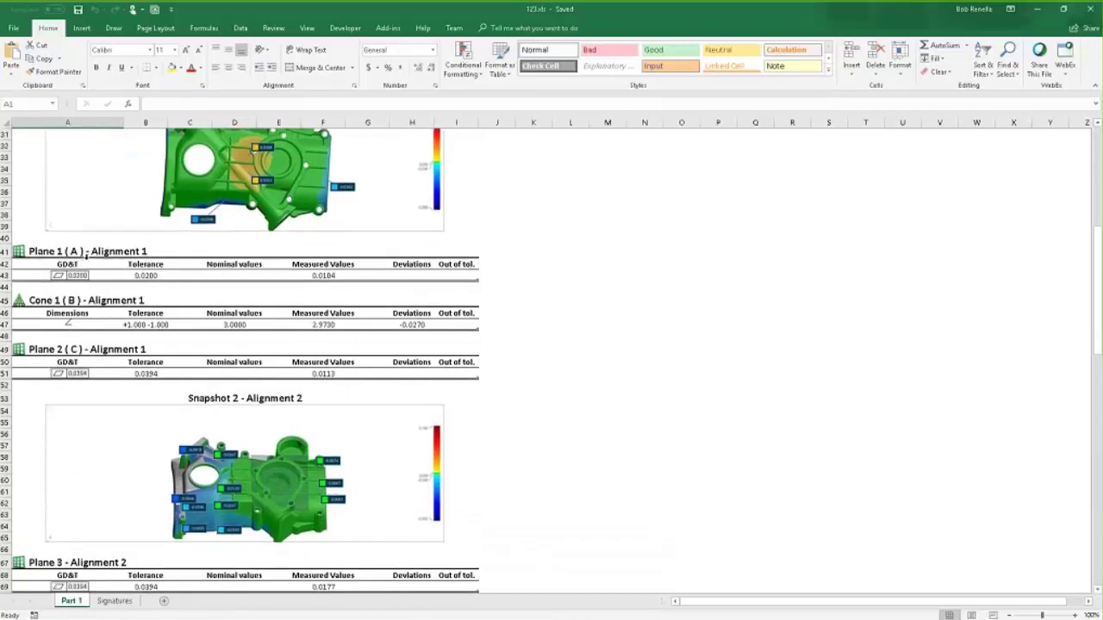
{"action": "scroll", "coordinate": [134, 369], "scroll_direction": "down", "scroll_amount": 2}
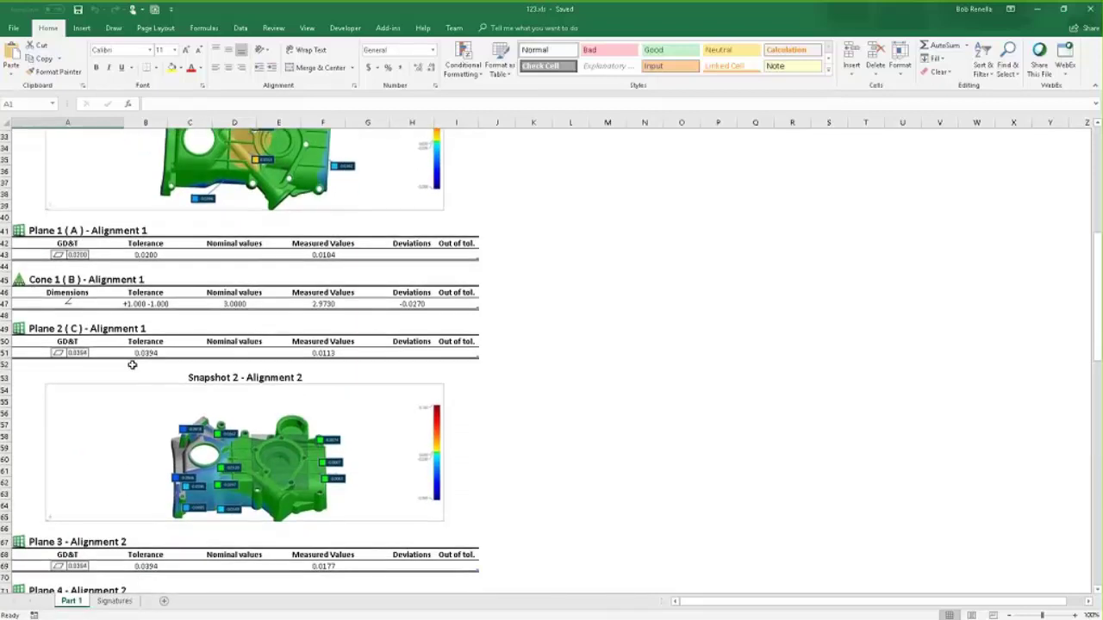
{"action": "scroll", "coordinate": [134, 369], "scroll_direction": "down", "scroll_amount": 6}
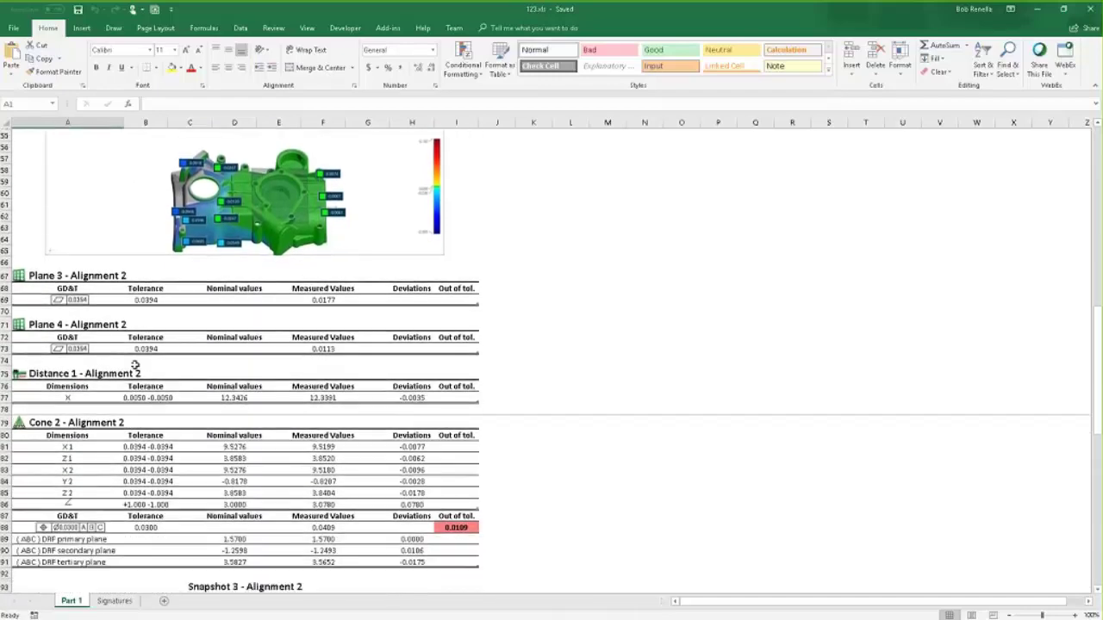
{"action": "scroll", "coordinate": [112, 293], "scroll_direction": "down", "scroll_amount": 3}
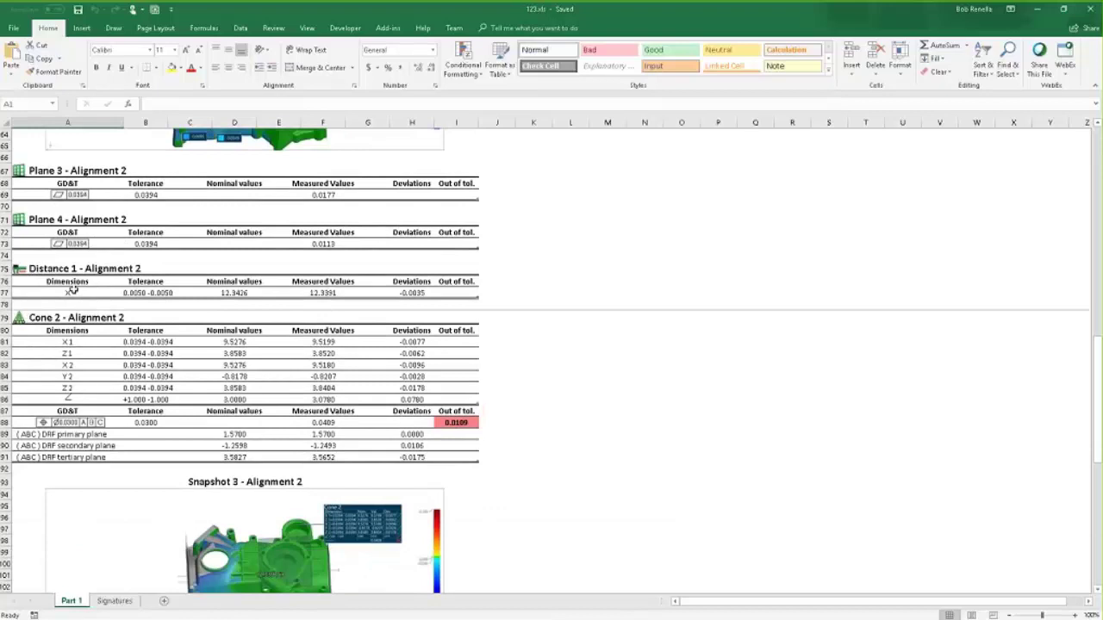
Step: Review the Distance 1 row: nominal 12.3426, measured 12.3391, deviation -0.0035, within tolerance
{"action": "left_click", "coordinate": [138, 293]}
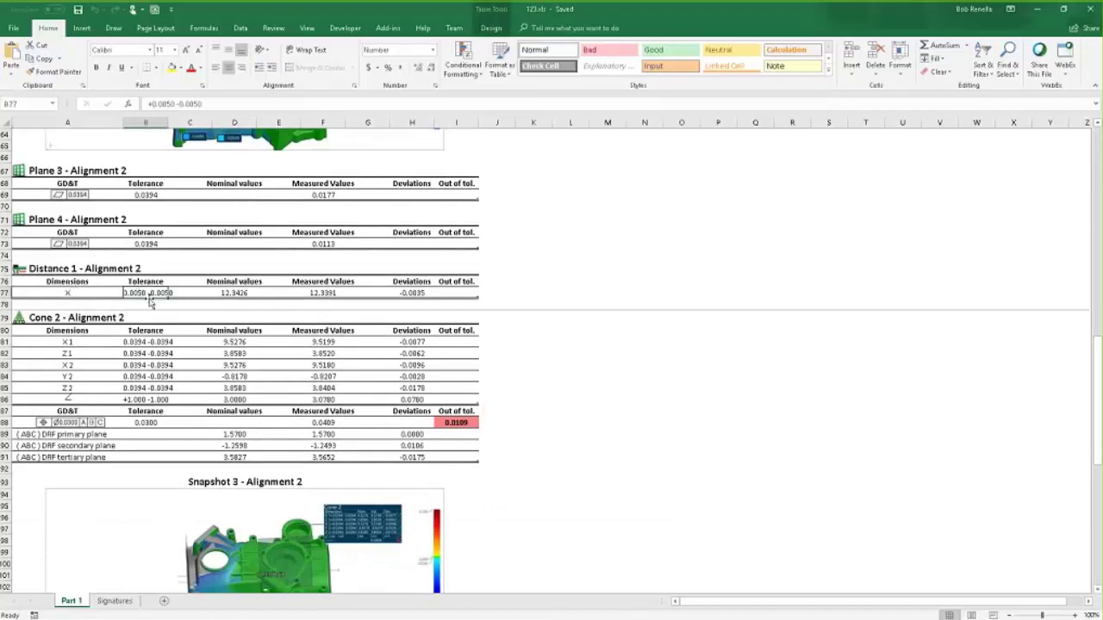
{"action": "left_click", "coordinate": [234, 294]}
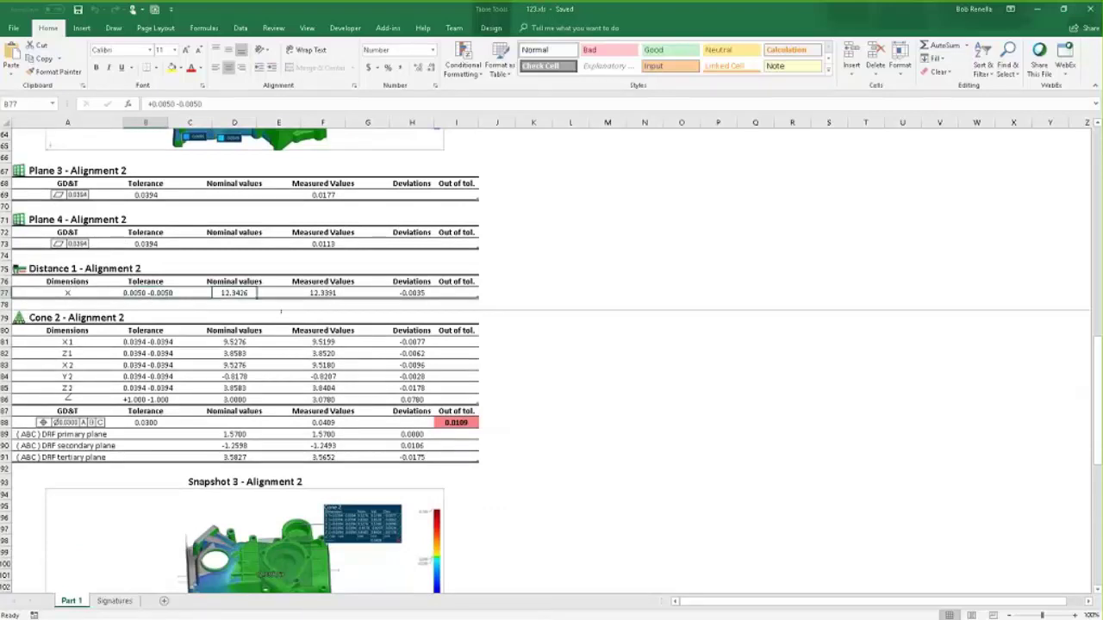
{"action": "left_click", "coordinate": [321, 293]}
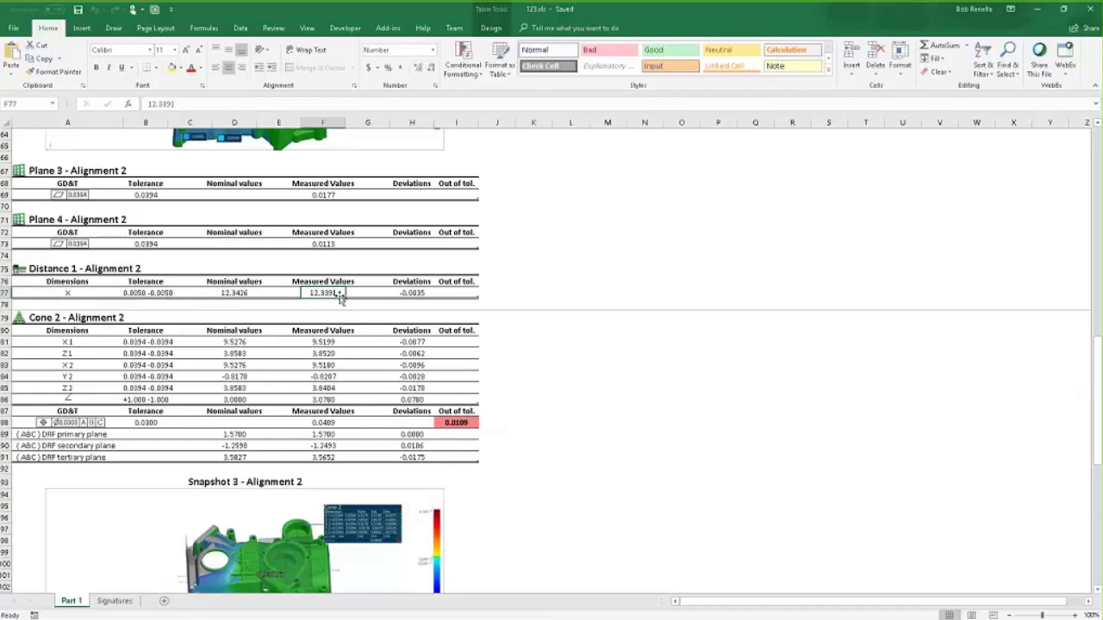
{"action": "left_click", "coordinate": [419, 294]}
{"action": "left_click", "coordinate": [460, 294]}
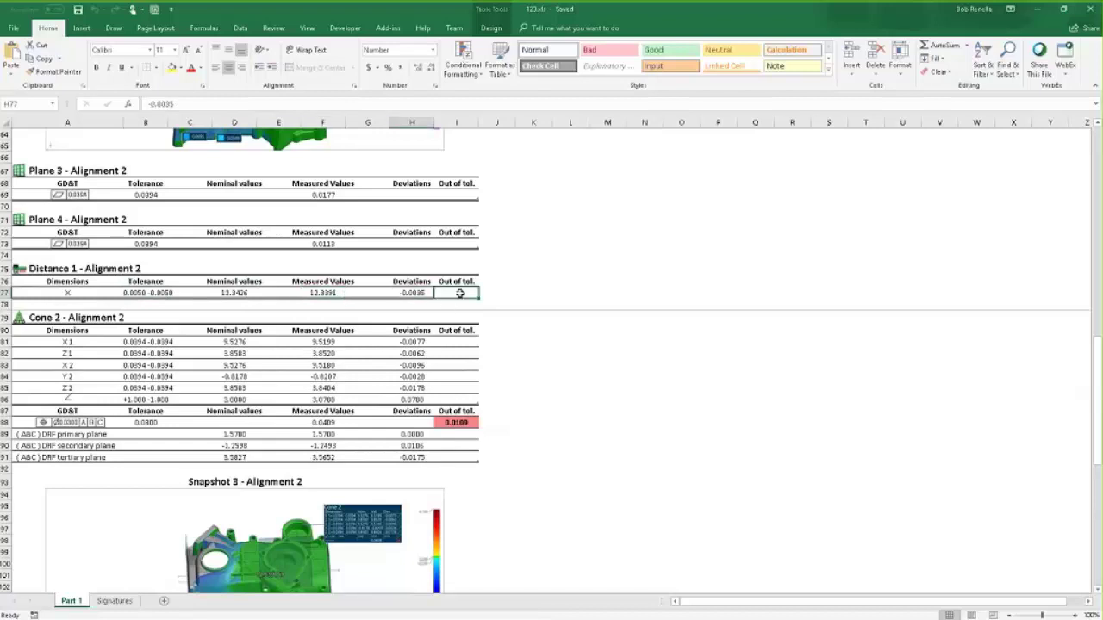
Step: Inspect Cone 2 position: tolerance 0.0300, measured 0.0409, 0.0109 out of tolerance, plus DRF planes
{"action": "scroll", "coordinate": [459, 308], "scroll_direction": "down", "scroll_amount": 2}
{"action": "scroll", "coordinate": [77, 315], "scroll_direction": "down", "scroll_amount": 2}
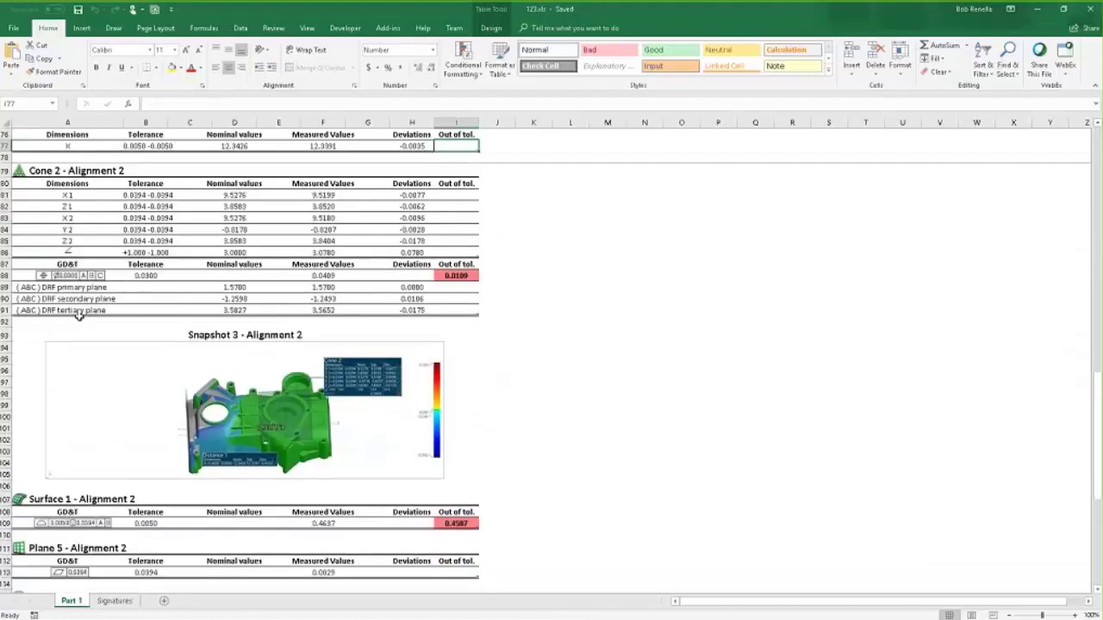
{"action": "left_click_drag", "start_coordinate": [75, 248], "coordinate": [51, 276]}
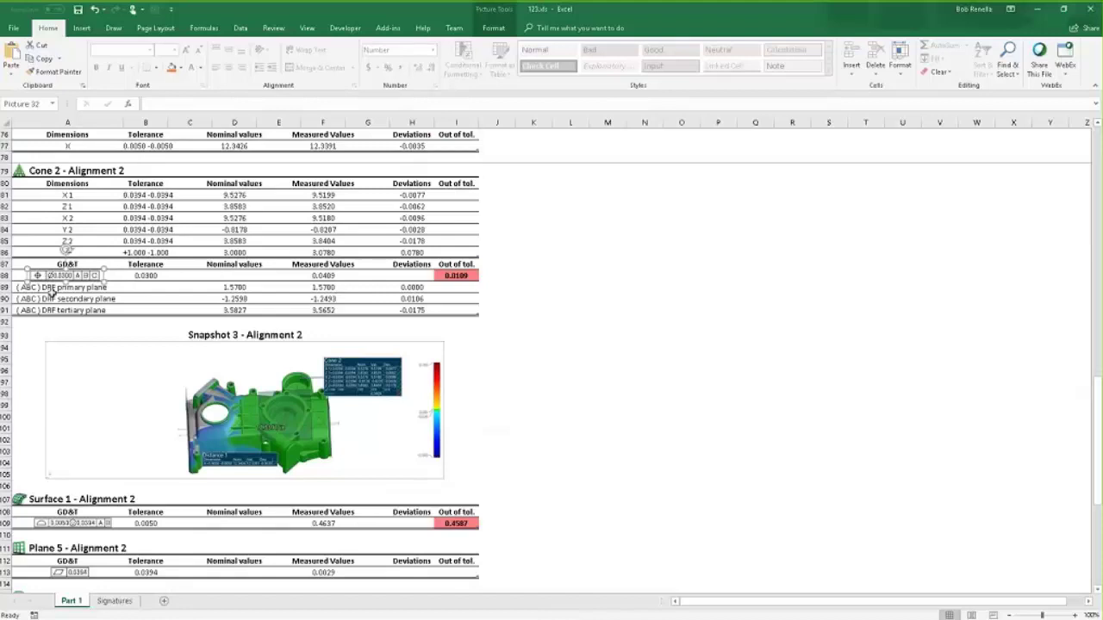
{"action": "left_click", "coordinate": [148, 277]}
{"action": "left_click", "coordinate": [453, 277]}
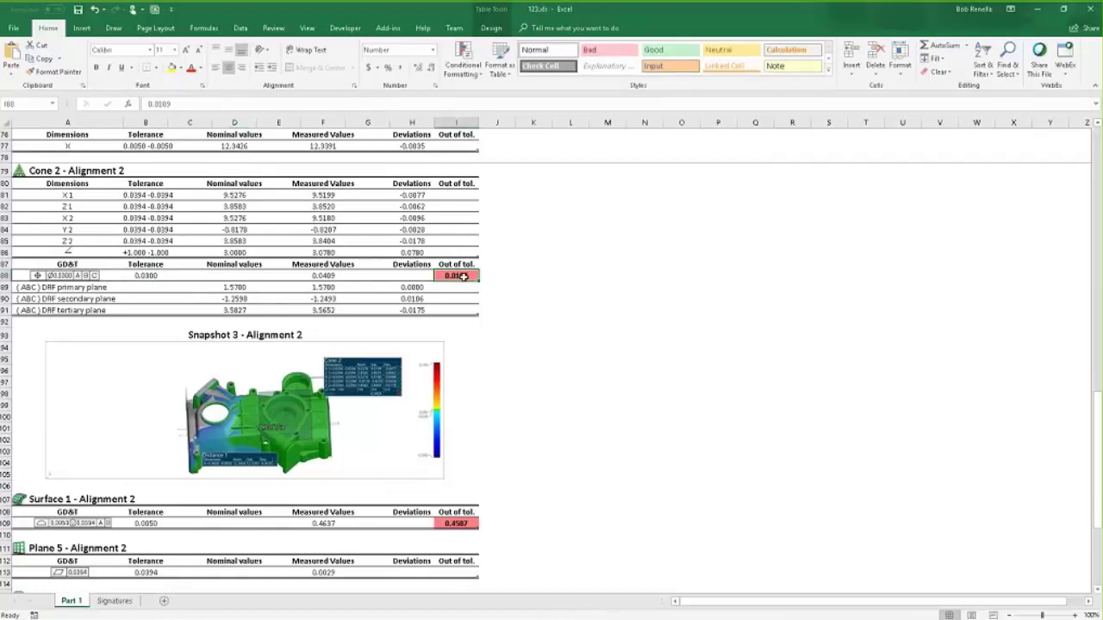
{"action": "left_click", "coordinate": [62, 288]}
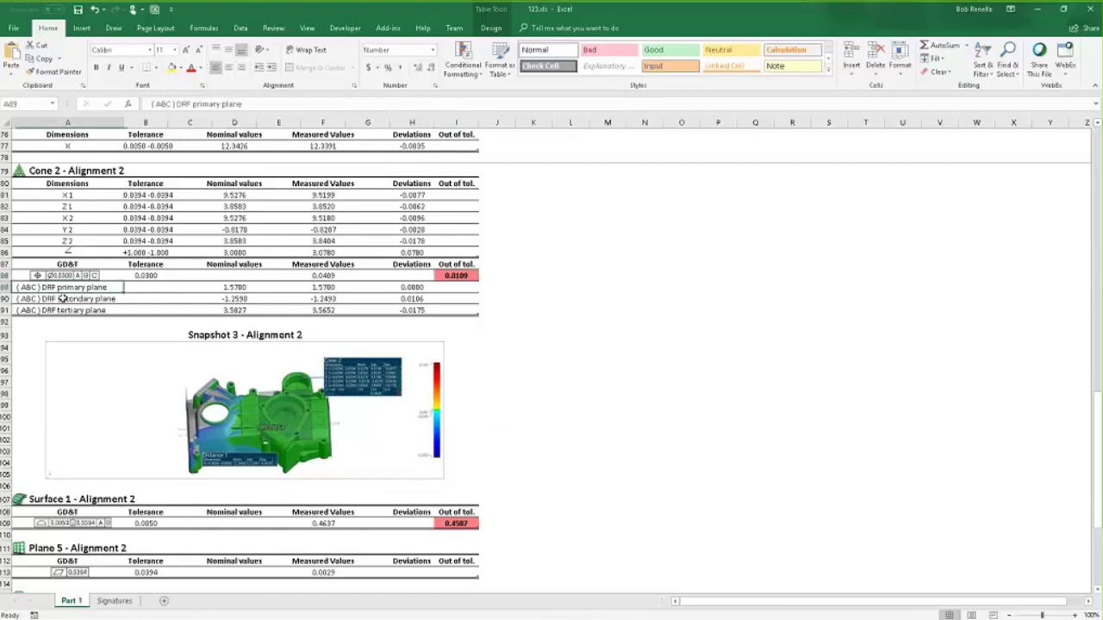
{"action": "left_click", "coordinate": [64, 302]}
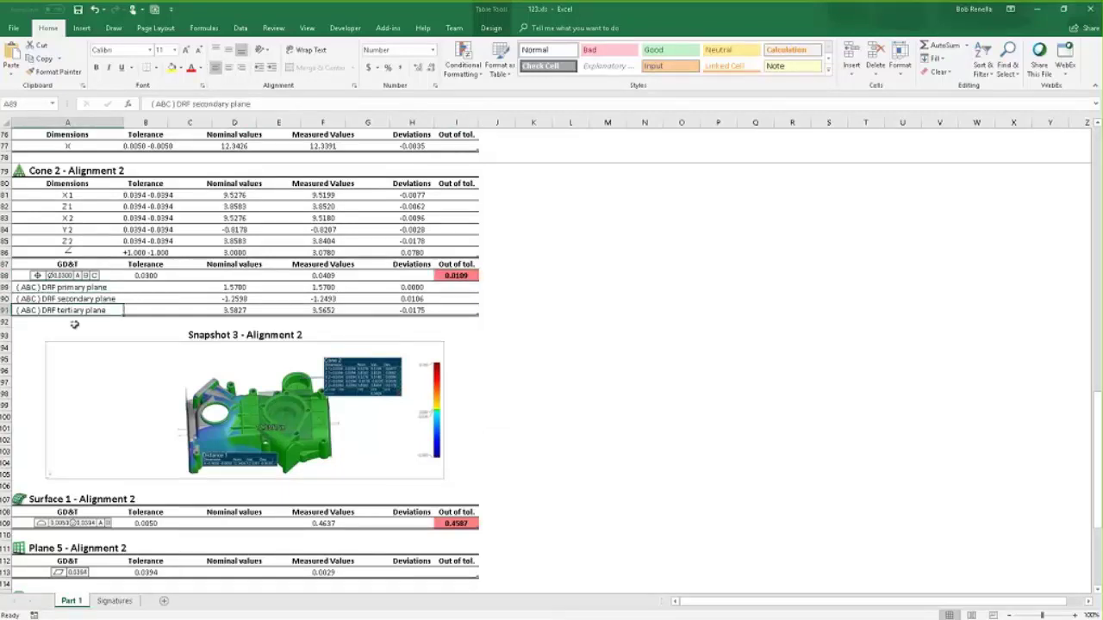
{"action": "left_click", "coordinate": [224, 288]}
{"action": "left_click", "coordinate": [333, 277]}
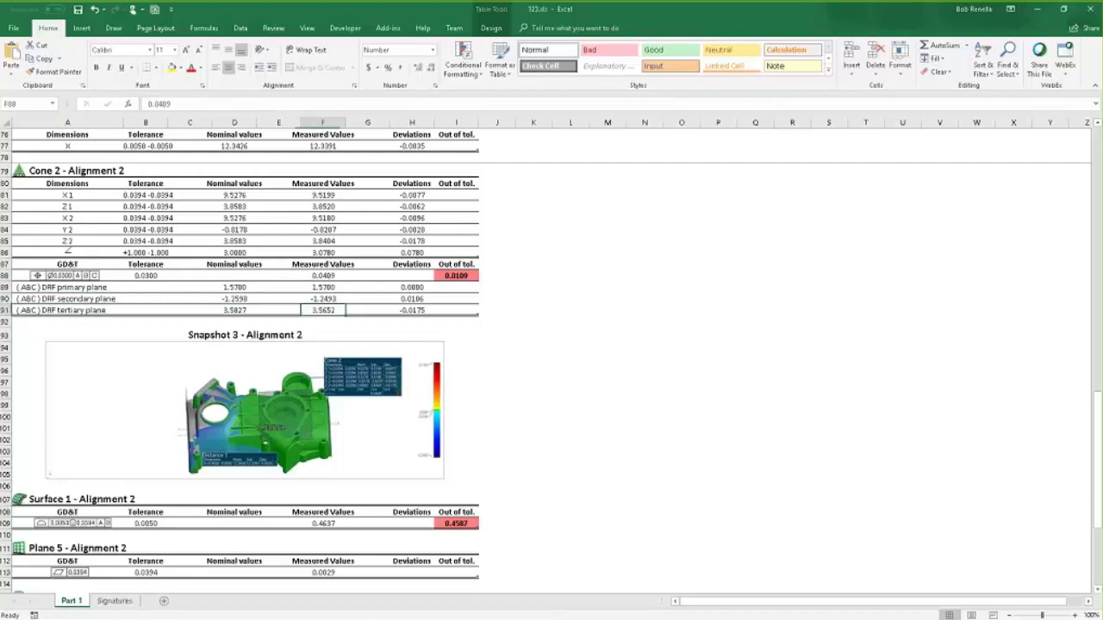
Step: Scroll down to Snapshot 4, zoom the sheet in three steps, and close the Excel report
{"action": "scroll", "coordinate": [317, 358], "scroll_direction": "down", "scroll_amount": 4}
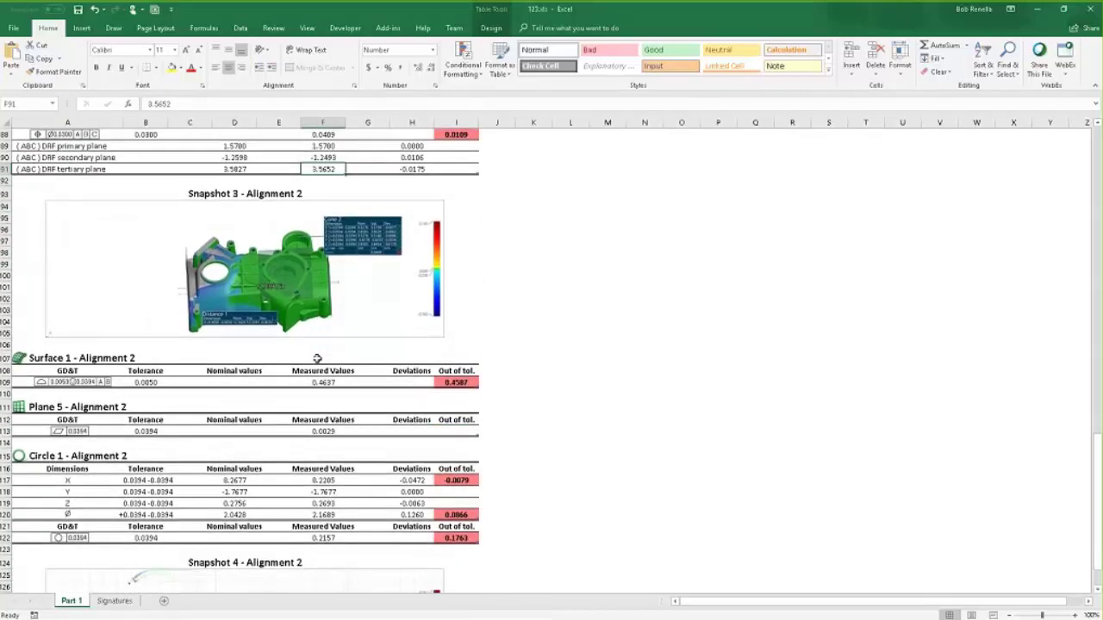
{"action": "scroll", "coordinate": [314, 355], "scroll_direction": "down", "scroll_amount": 1}
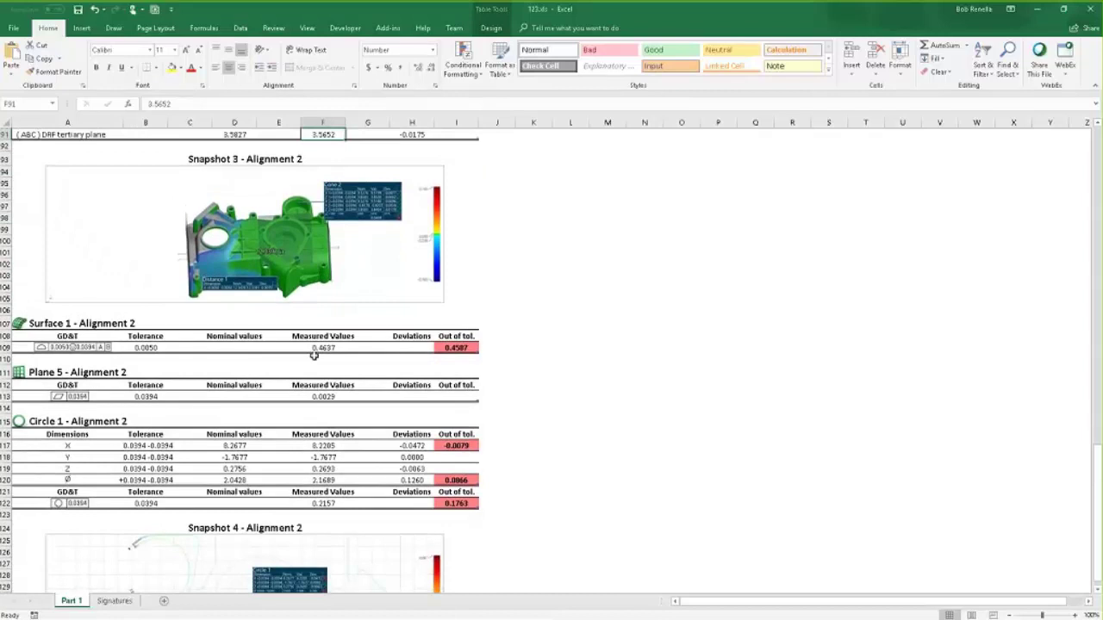
{"action": "scroll", "coordinate": [314, 355], "scroll_direction": "down", "scroll_amount": 2}
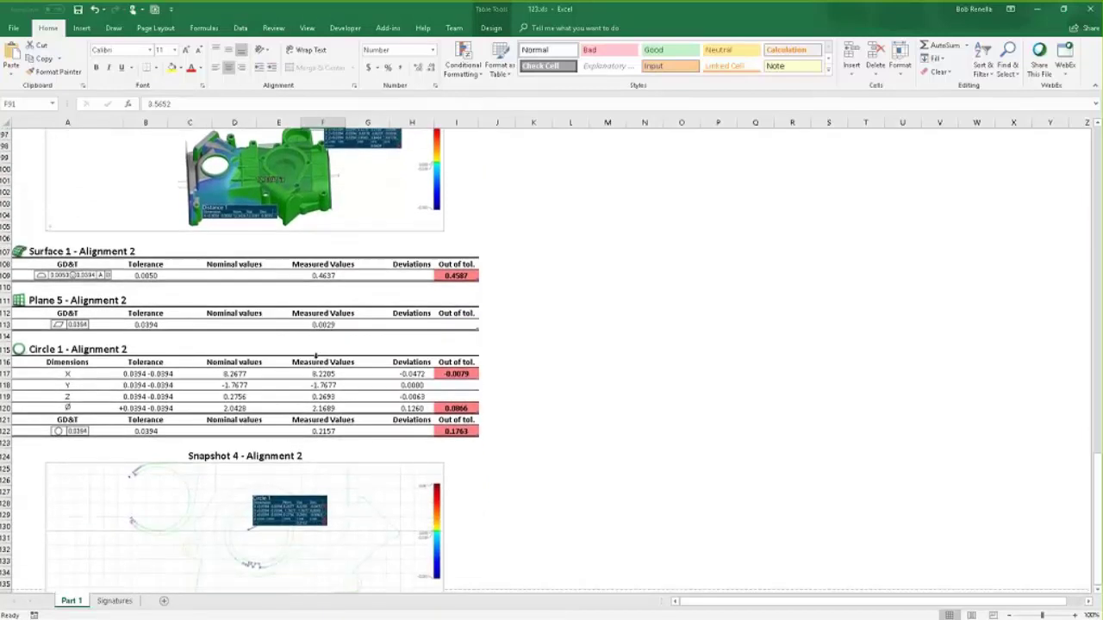
{"action": "scroll", "coordinate": [316, 355], "scroll_direction": "down", "scroll_amount": 2}
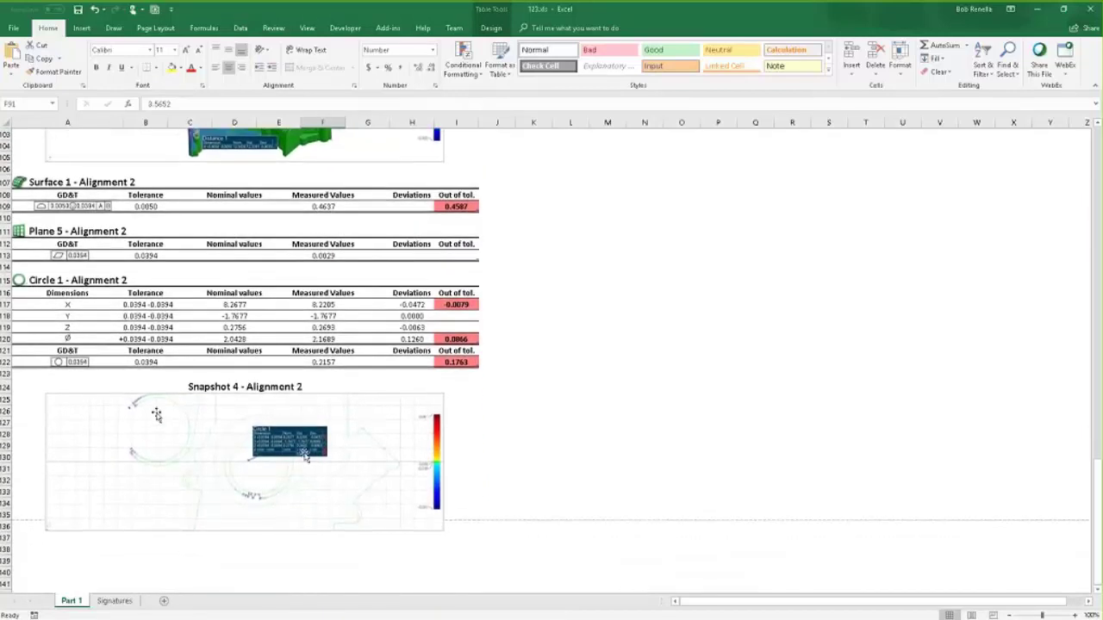
{"action": "scroll", "coordinate": [191, 436], "scroll_direction": "down", "scroll_amount": 2}
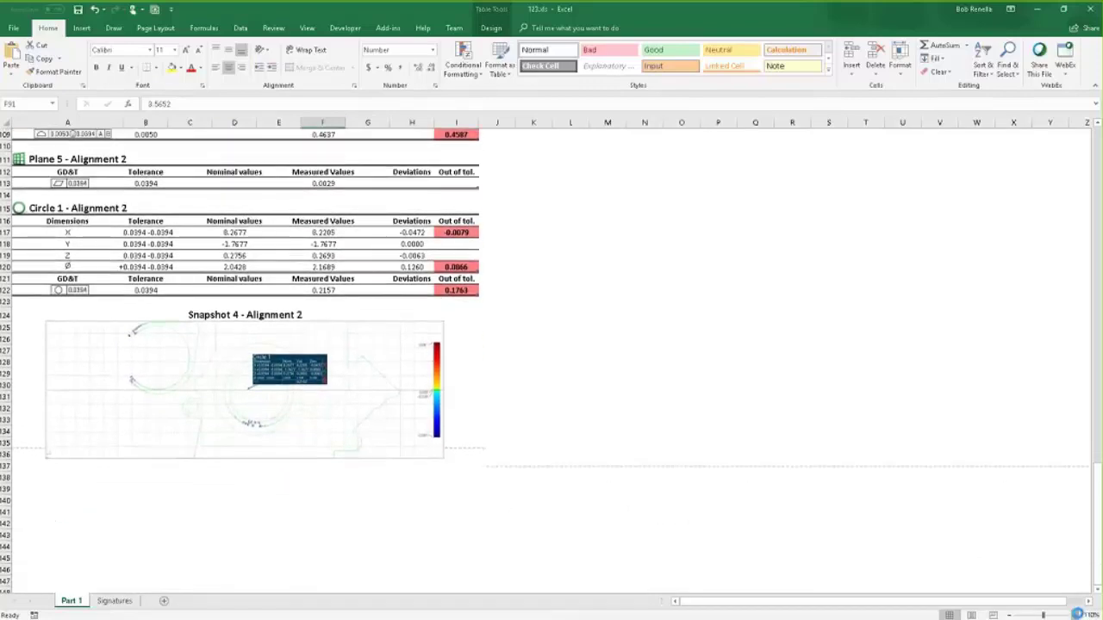
{"action": "left_click", "coordinate": [1075, 616]}
{"action": "left_click", "coordinate": [1075, 615]}
{"action": "left_click", "coordinate": [1076, 615]}
{"action": "scroll", "coordinate": [696, 461], "scroll_direction": "down", "scroll_amount": 6}
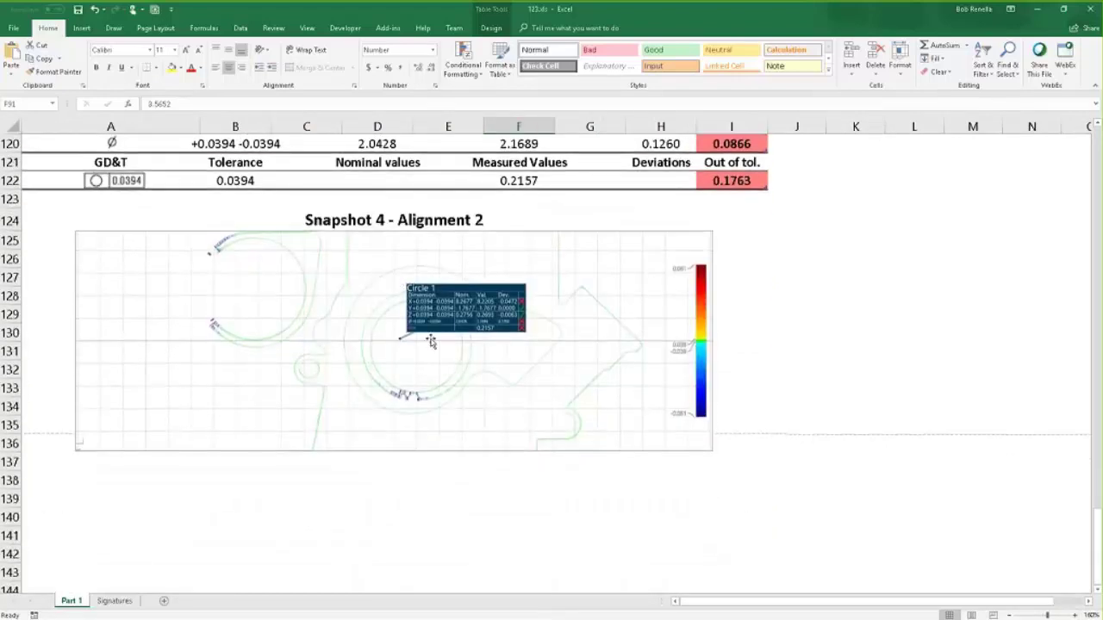
{"action": "left_click", "coordinate": [1090, 10]}
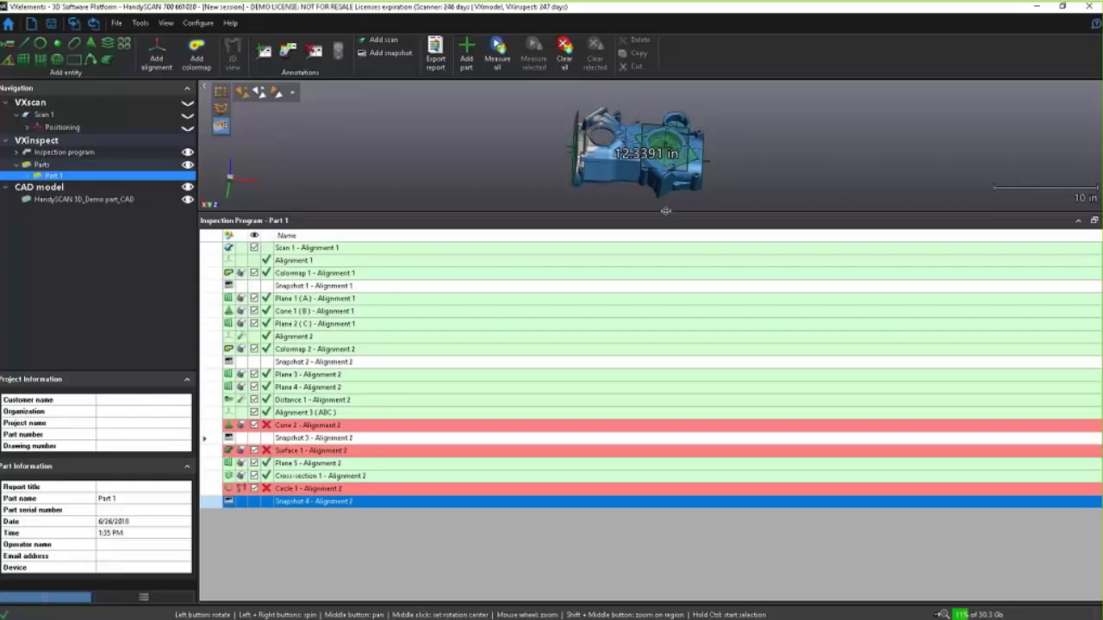
Step: Enlarge the 3D view, show the ManyCam live broadcast, and start measuring all Part 2 features
{"action": "left_click_drag", "start_coordinate": [666, 210], "coordinate": [681, 397]}
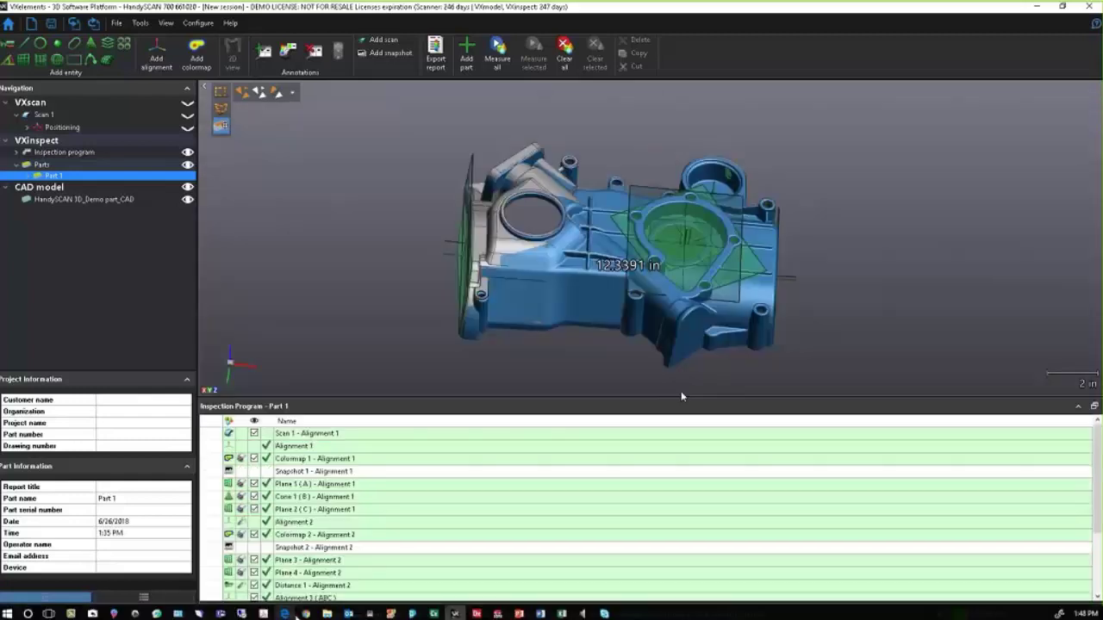
{"action": "mouse_move", "coordinate": [156, 613]}
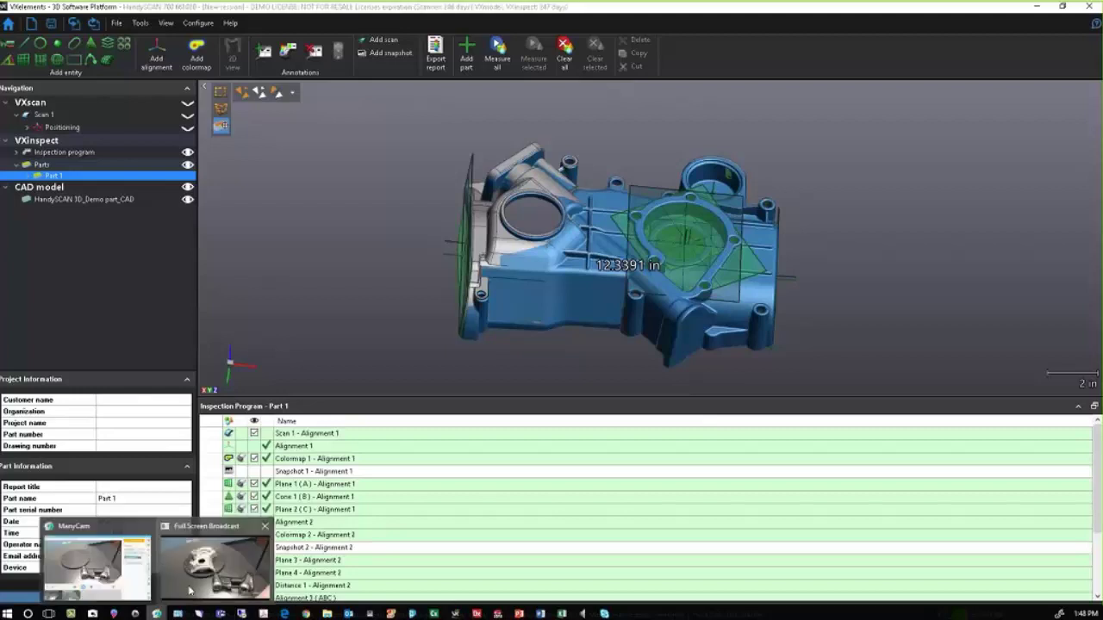
{"action": "left_click", "coordinate": [190, 590]}
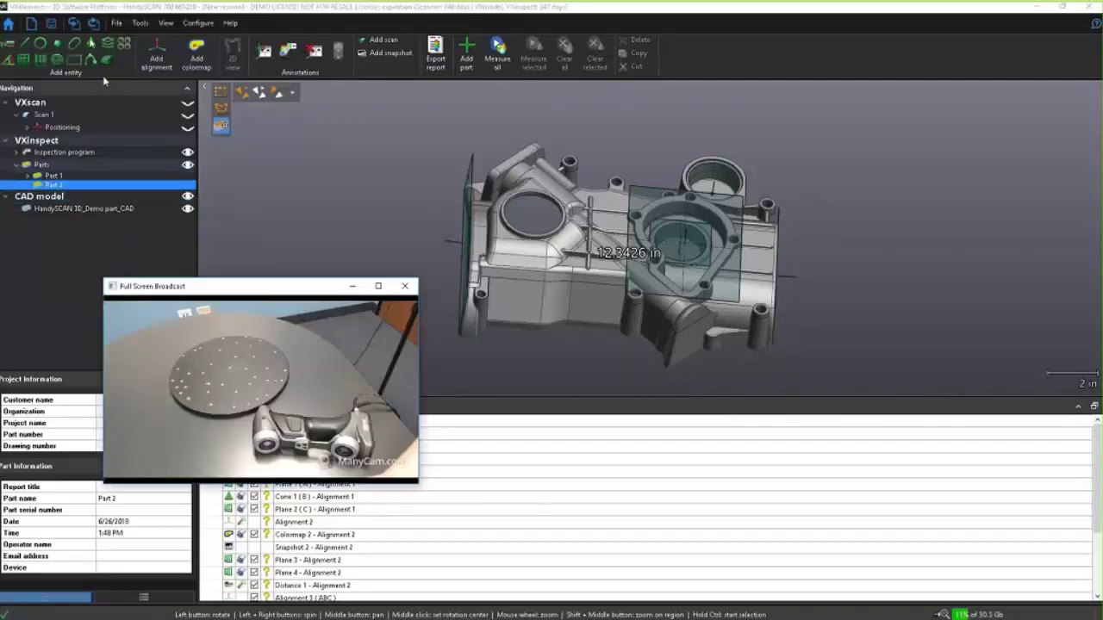
{"action": "left_click", "coordinate": [497, 69]}
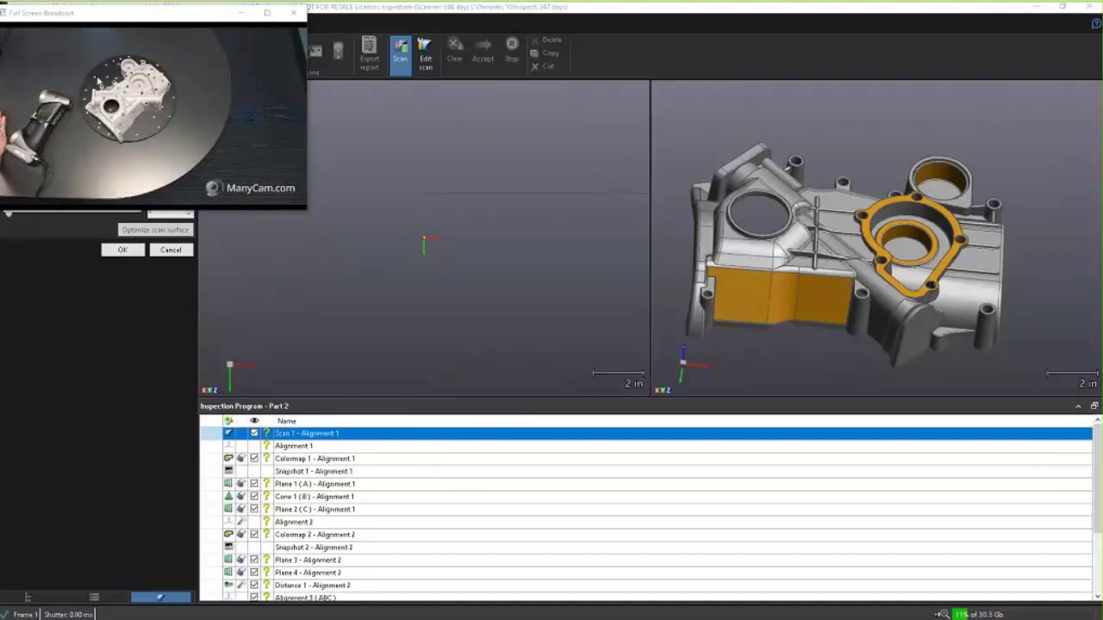
Step: Move the ManyCam webcam preview slightly aside to uncover the scan view
{"action": "left_click_drag", "start_coordinate": [124, 19], "coordinate": [105, 24]}
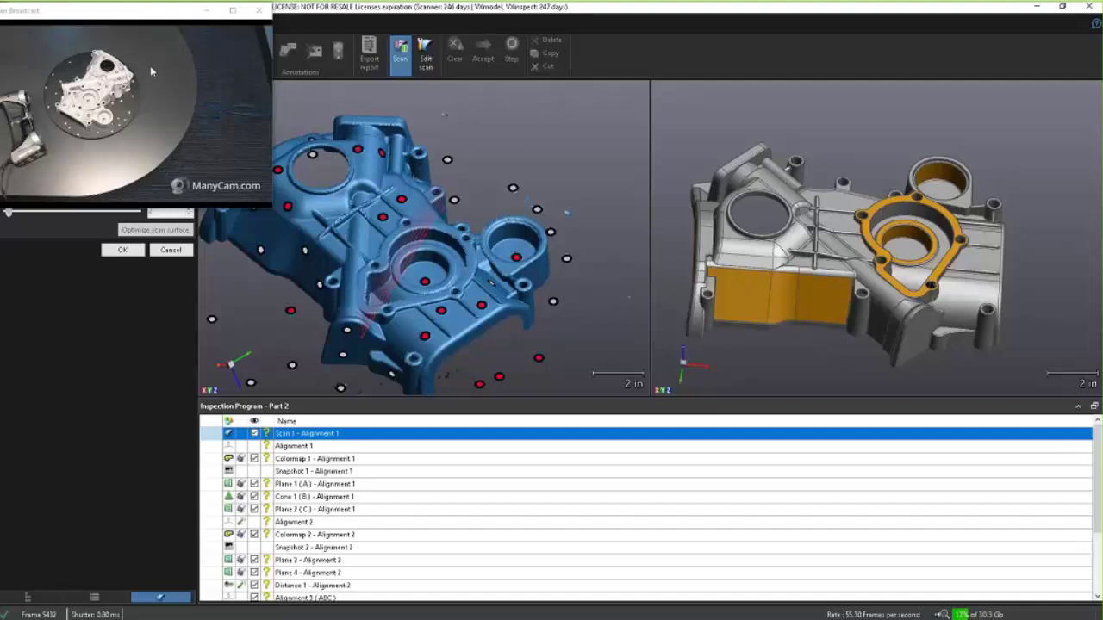
Step: Hide ManyCam, select the connected main mesh, invert and delete the stray points, then stop scanning
{"action": "left_click", "coordinate": [207, 13]}
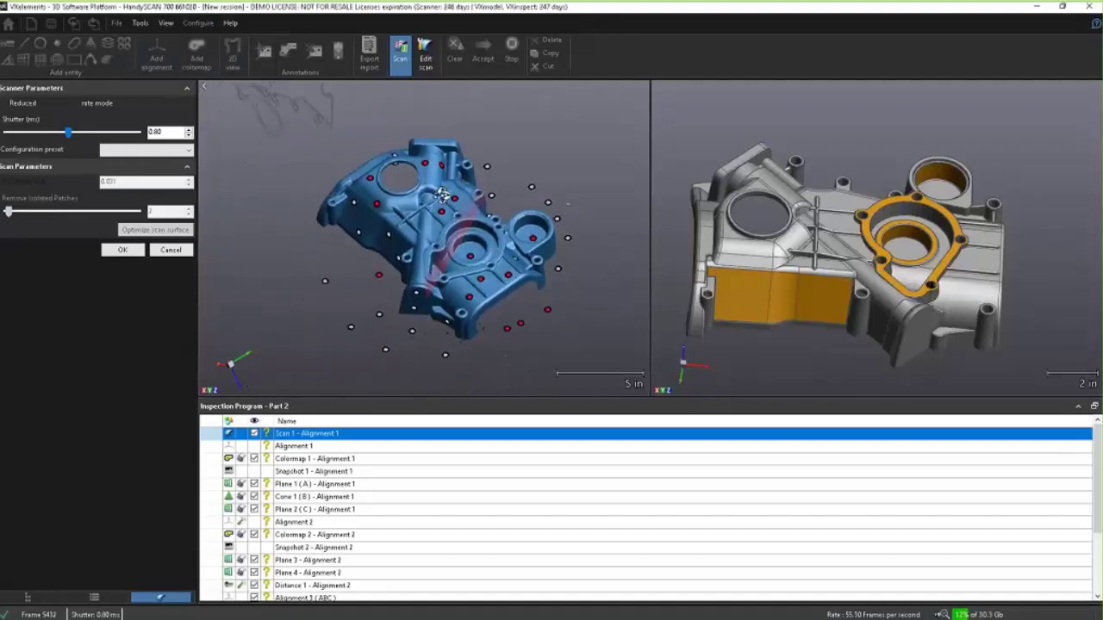
{"action": "left_click", "coordinate": [424, 50]}
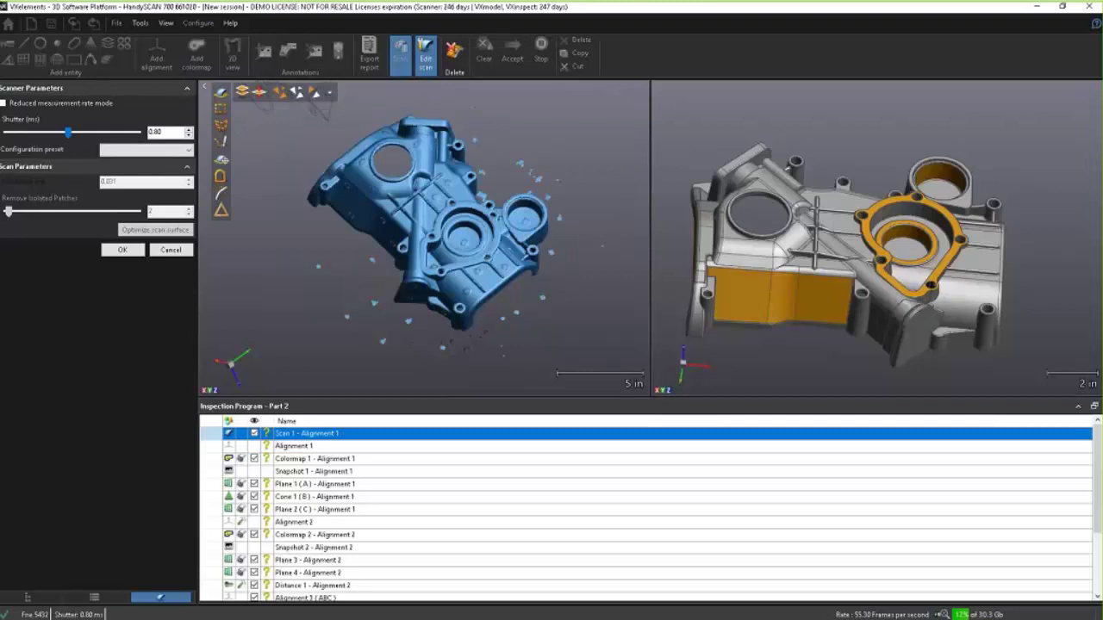
{"action": "left_click", "coordinate": [221, 175]}
{"action": "left_click", "coordinate": [427, 220]}
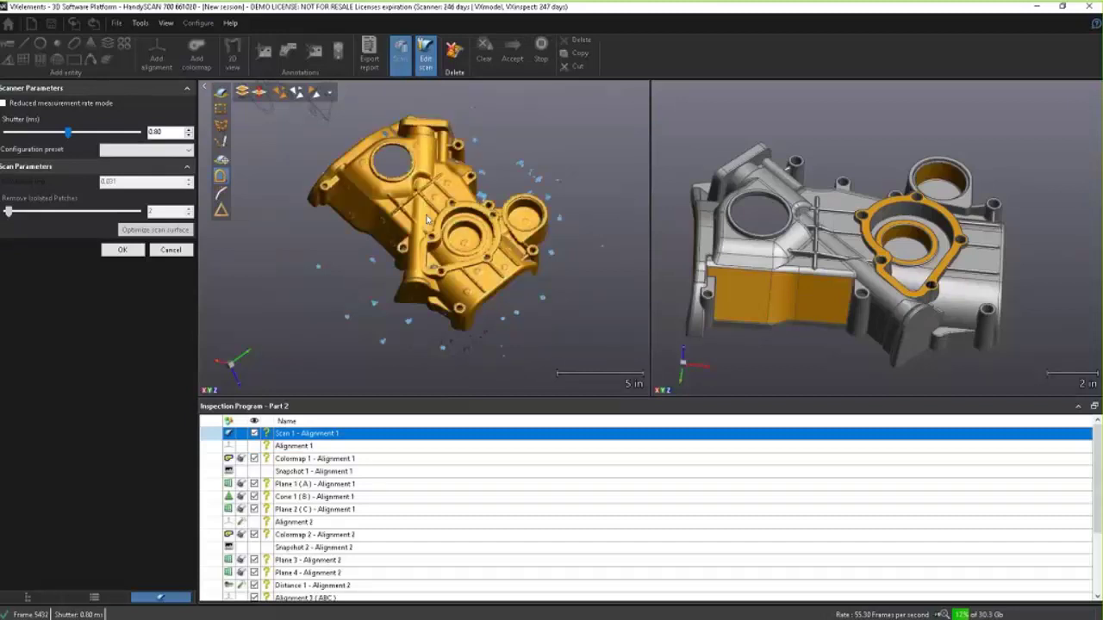
{"action": "key", "text": "ctrl+i"}
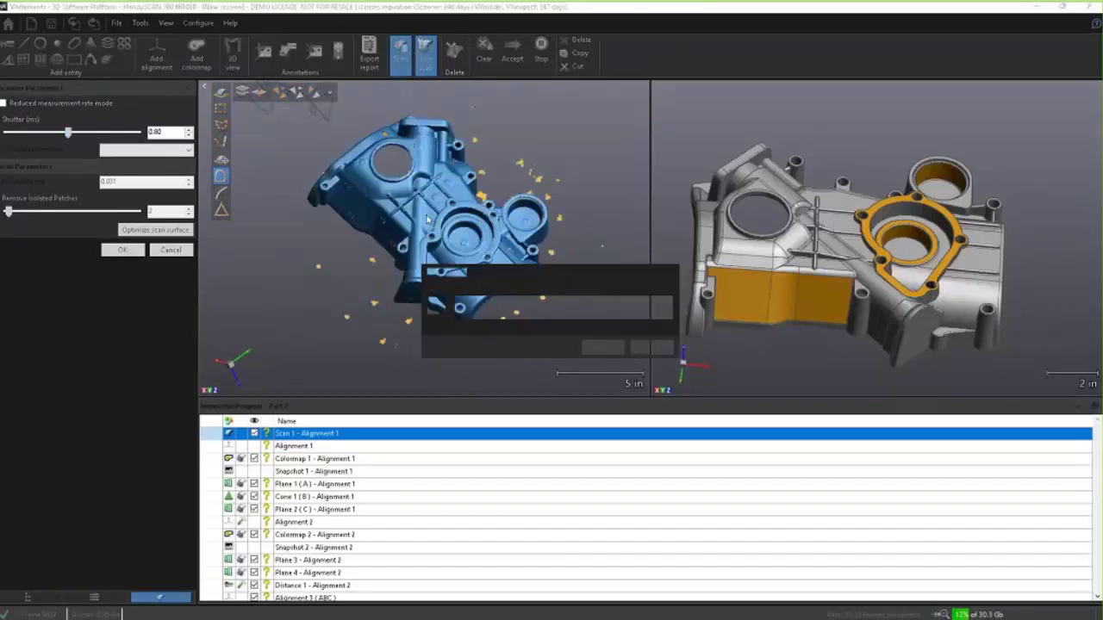
{"action": "key", "text": "Delete"}
{"action": "left_click", "coordinate": [405, 60]}
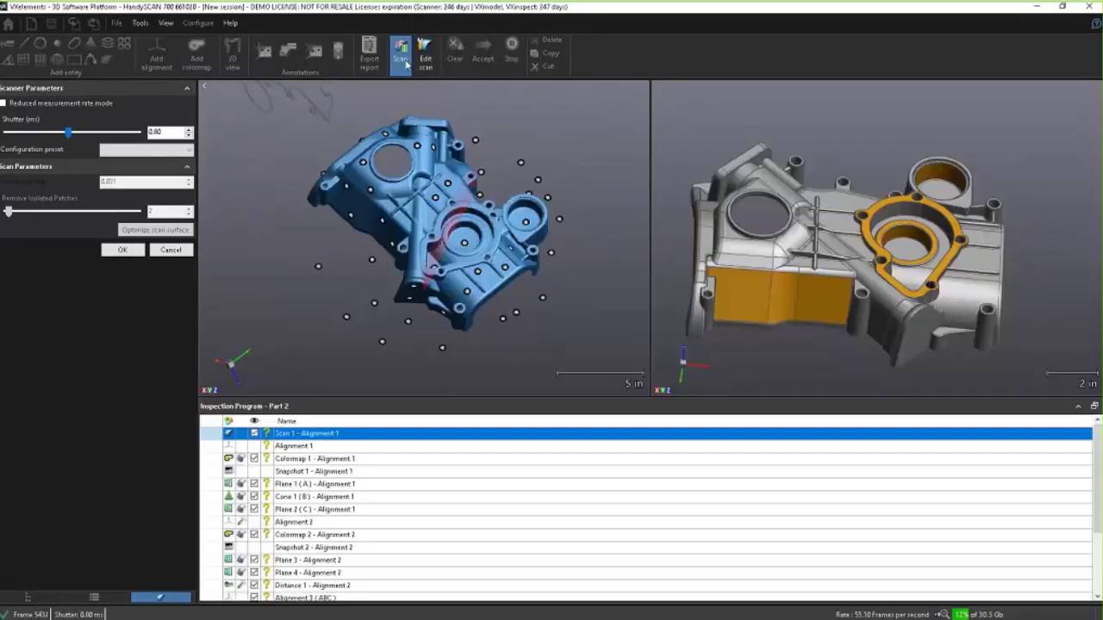
{"action": "left_click", "coordinate": [402, 53]}
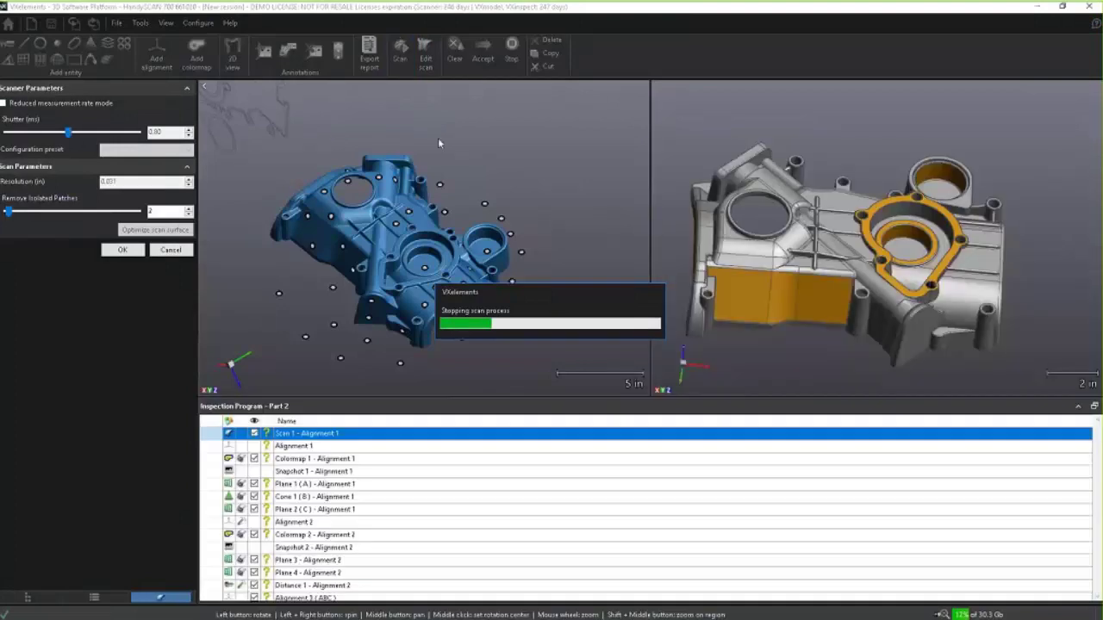
Step: Align the Part 2 scan to the CAD model with three matched point pairs and accept
{"action": "left_click_drag", "start_coordinate": [438, 138], "coordinate": [440, 158]}
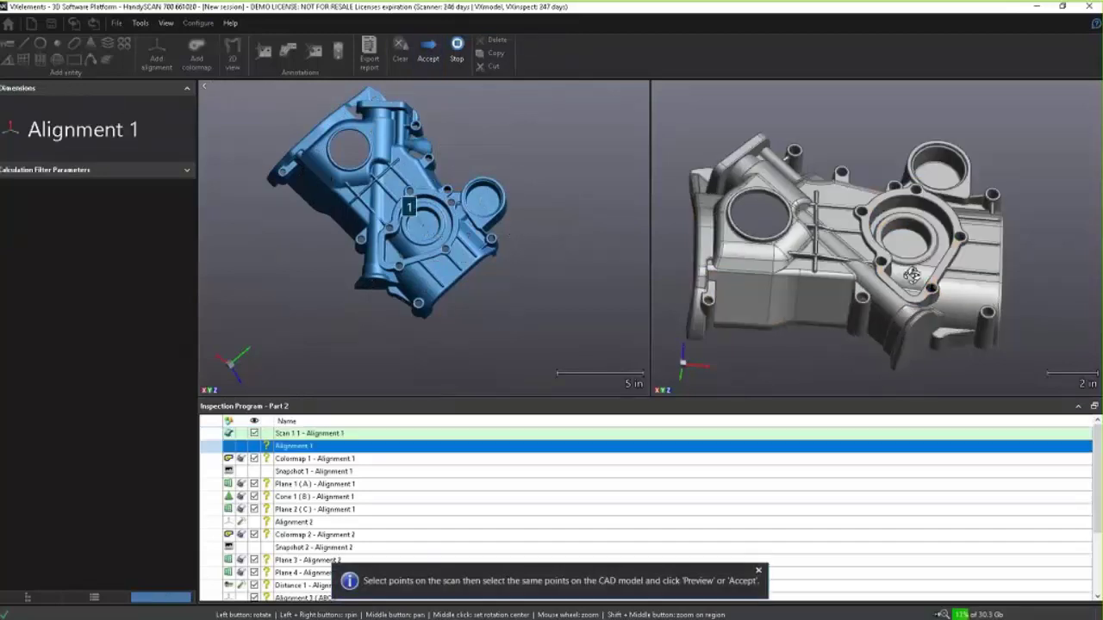
{"action": "left_click", "coordinate": [410, 217]}
{"action": "left_click", "coordinate": [907, 226]}
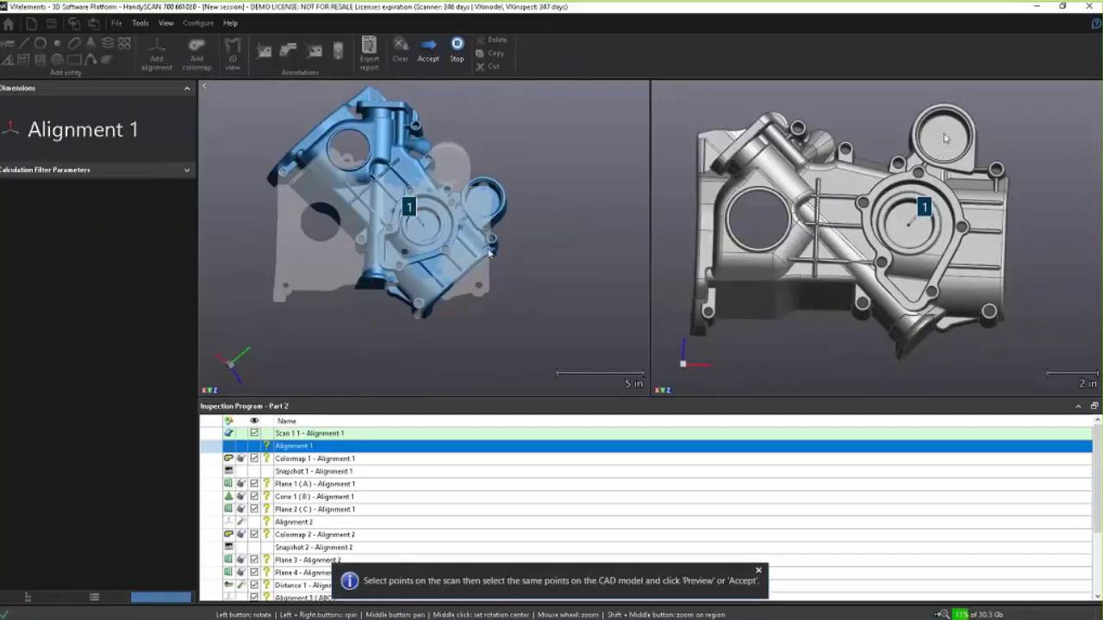
{"action": "left_click", "coordinate": [945, 136]}
{"action": "left_click_drag", "start_coordinate": [489, 202], "coordinate": [416, 249]}
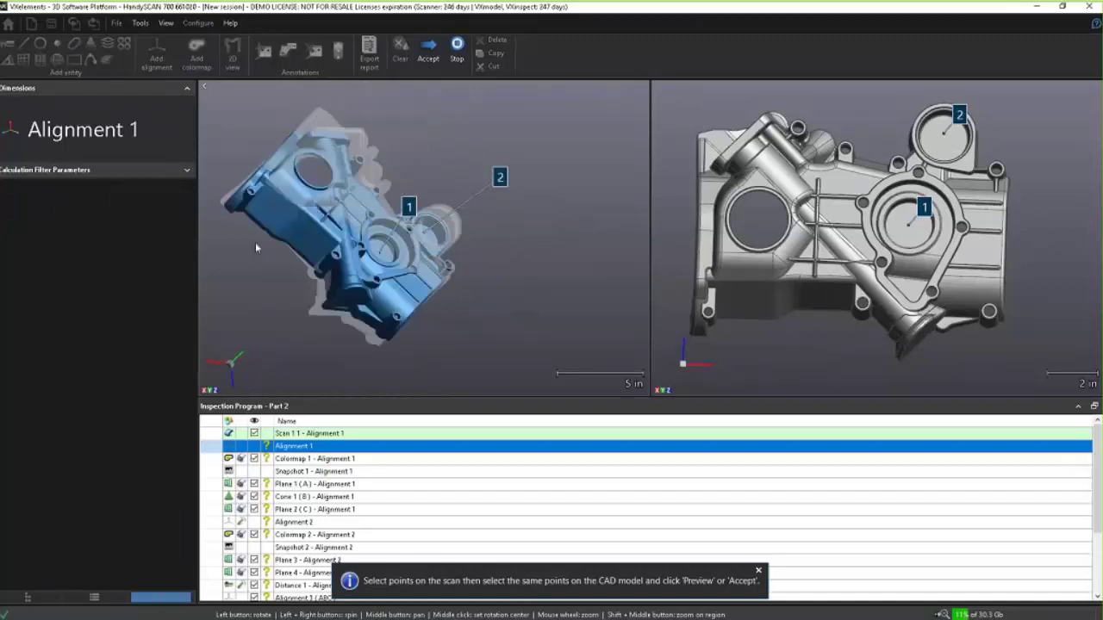
{"action": "left_click", "coordinate": [268, 213]}
{"action": "left_click", "coordinate": [751, 304]}
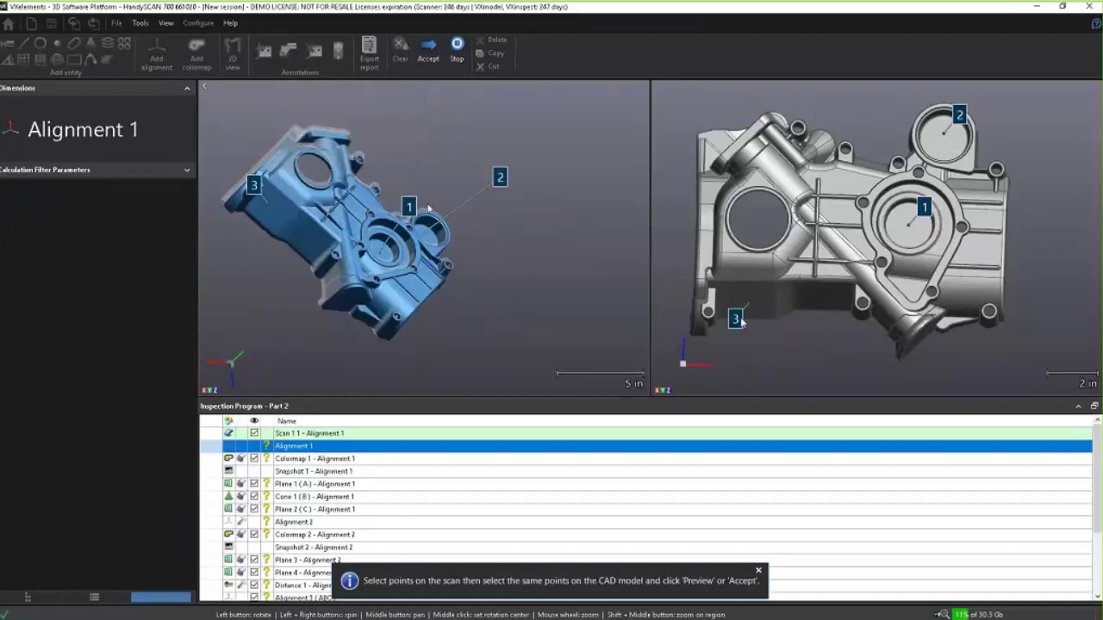
{"action": "left_click", "coordinate": [427, 51]}
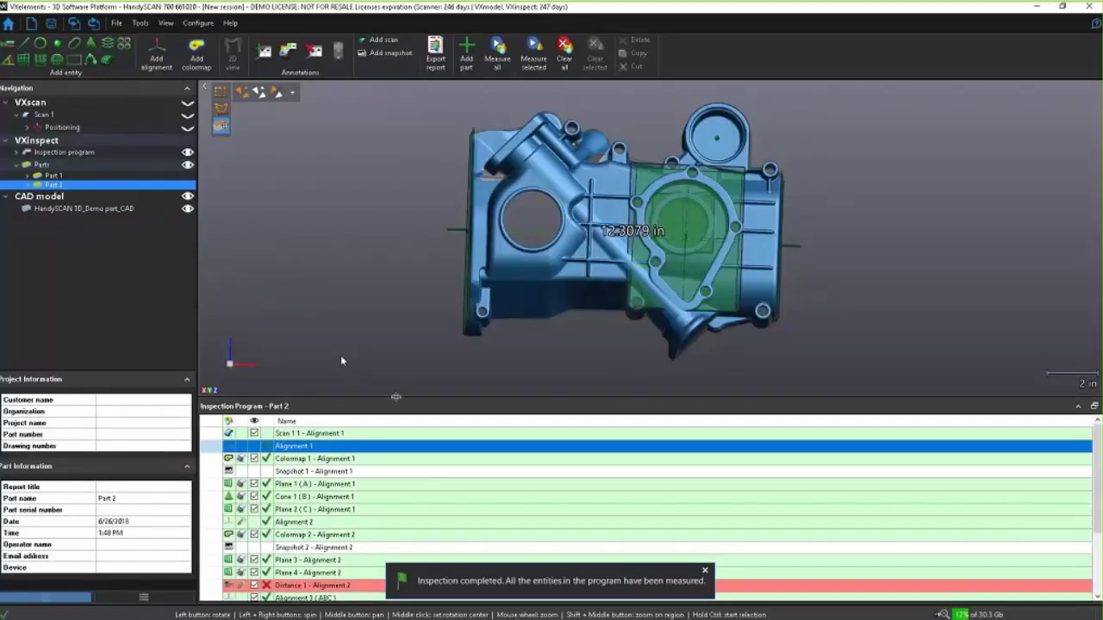
Step: Enlarge the inspection program list to show all Part 2 results, then give the 3D view slightly more room
{"action": "left_click_drag", "start_coordinate": [398, 384], "coordinate": [409, 269]}
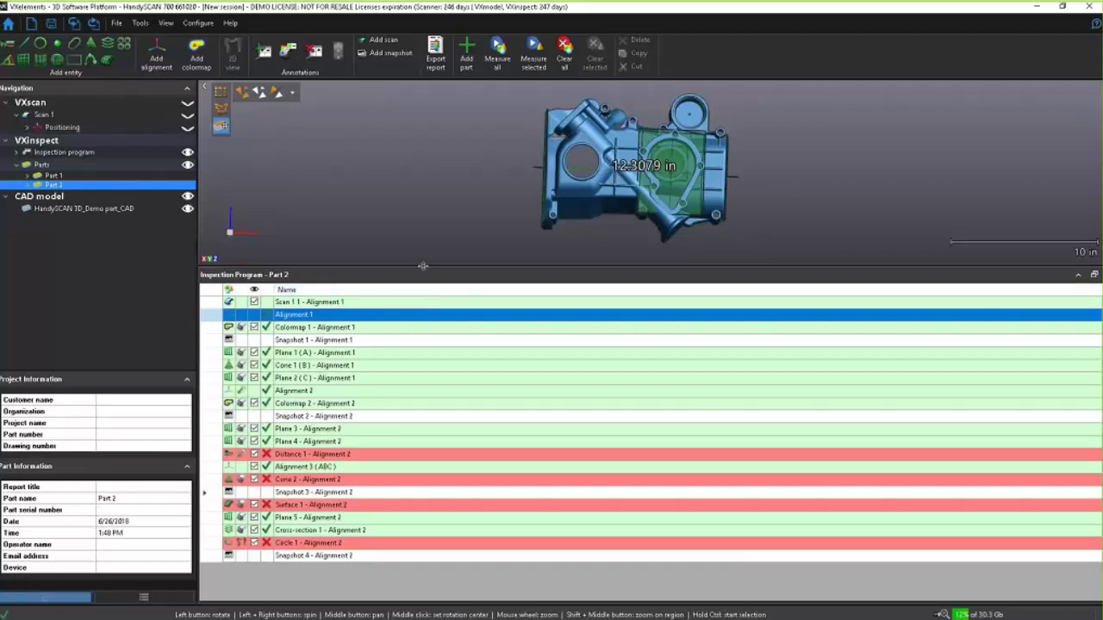
{"action": "left_click_drag", "start_coordinate": [424, 292], "coordinate": [424, 322]}
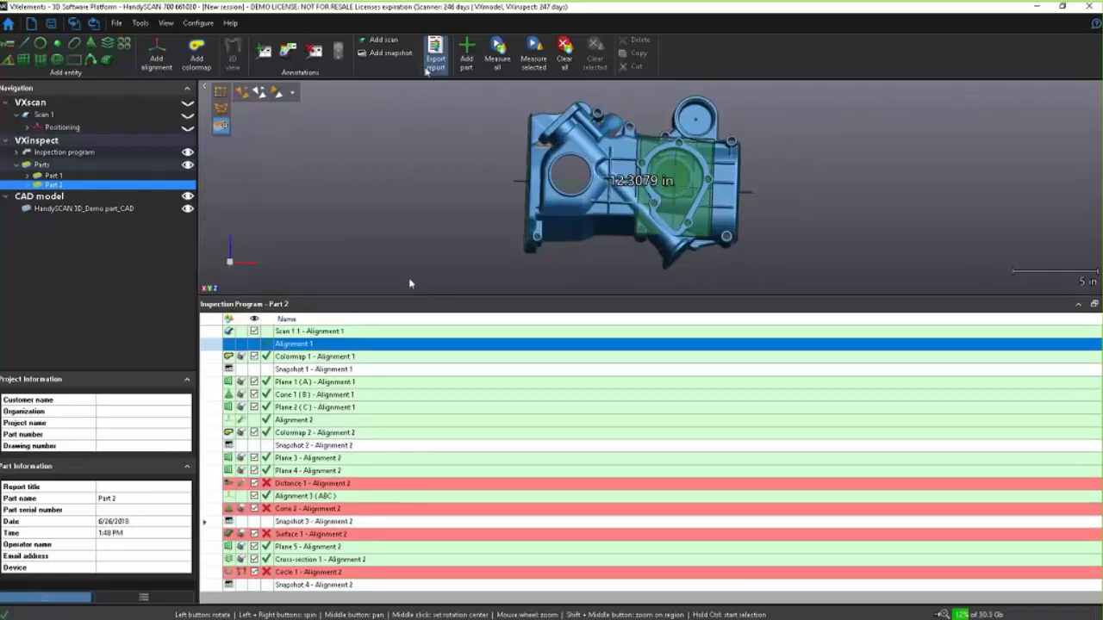
Step: Export the inspection report over the existing 123.xls file, confirming the replacement
{"action": "left_click", "coordinate": [425, 71]}
{"action": "left_click", "coordinate": [493, 132]}
{"action": "left_click", "coordinate": [452, 288]}
{"action": "left_click", "coordinate": [572, 318]}
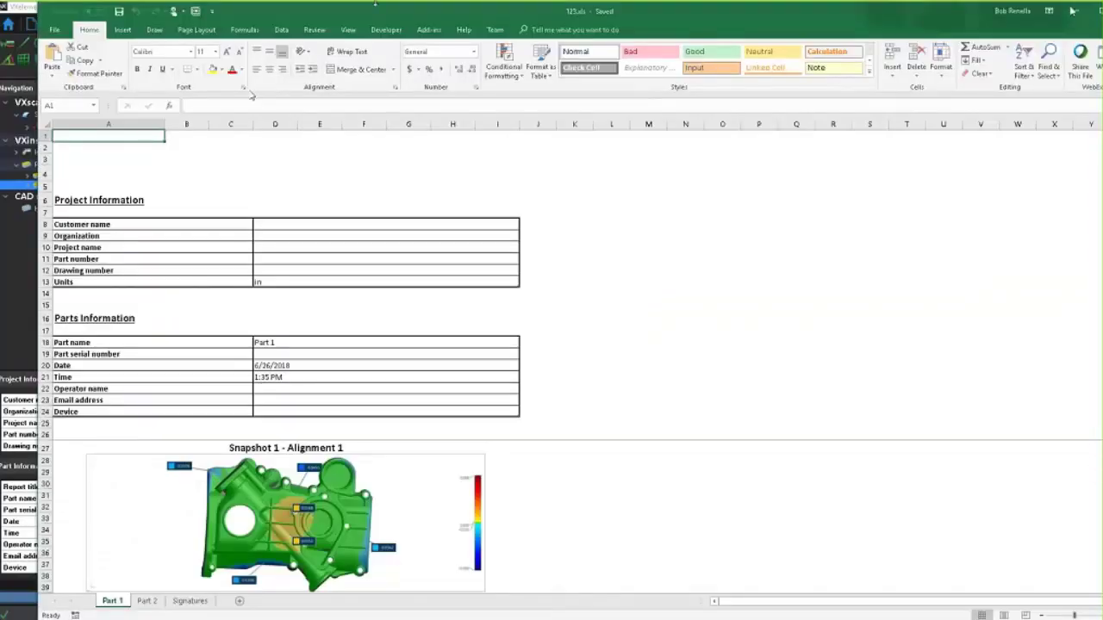
Step: Maximize Excel, switch to the Part 2 sheet and scroll down toward the Distance 1 table
{"action": "left_click", "coordinate": [1098, 11]}
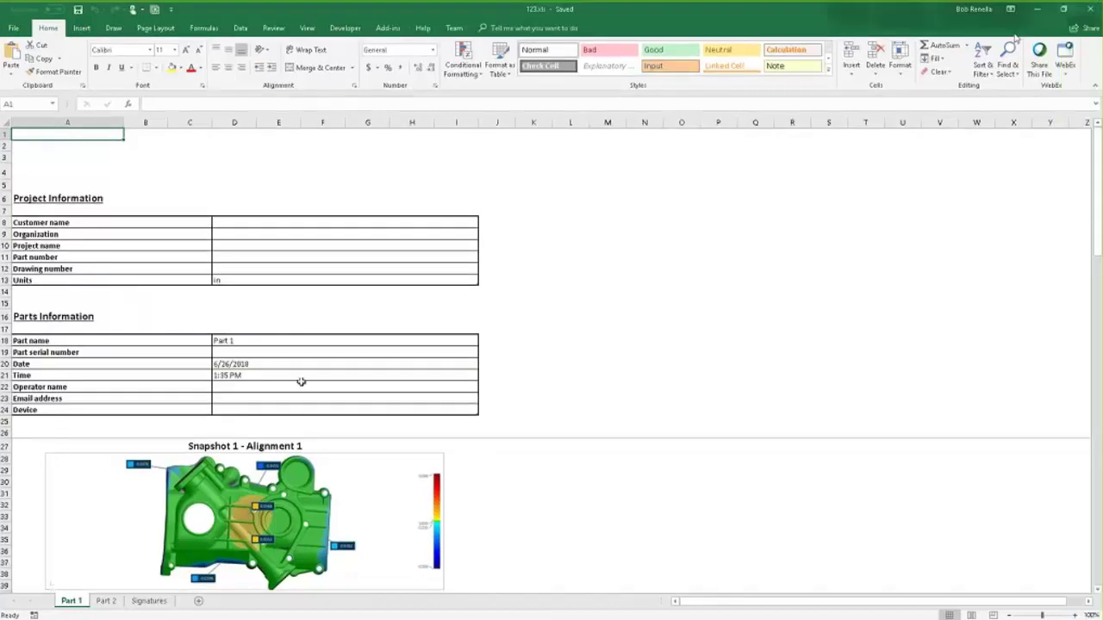
{"action": "left_click", "coordinate": [106, 601]}
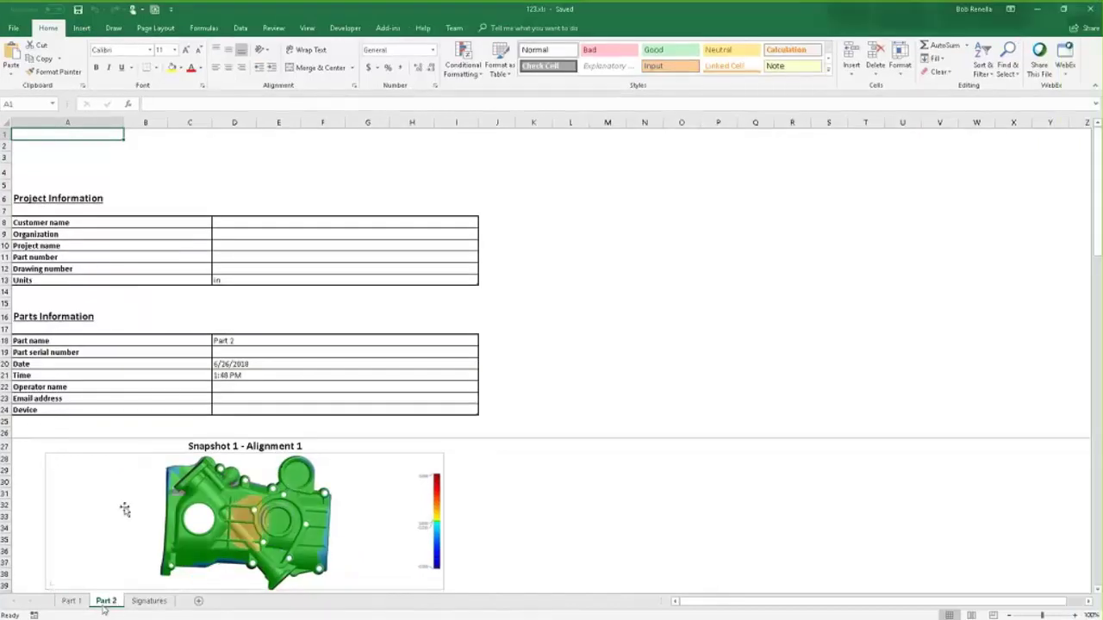
{"action": "scroll", "coordinate": [123, 502], "scroll_direction": "down", "scroll_amount": 3}
{"action": "scroll", "coordinate": [123, 502], "scroll_direction": "down", "scroll_amount": 7}
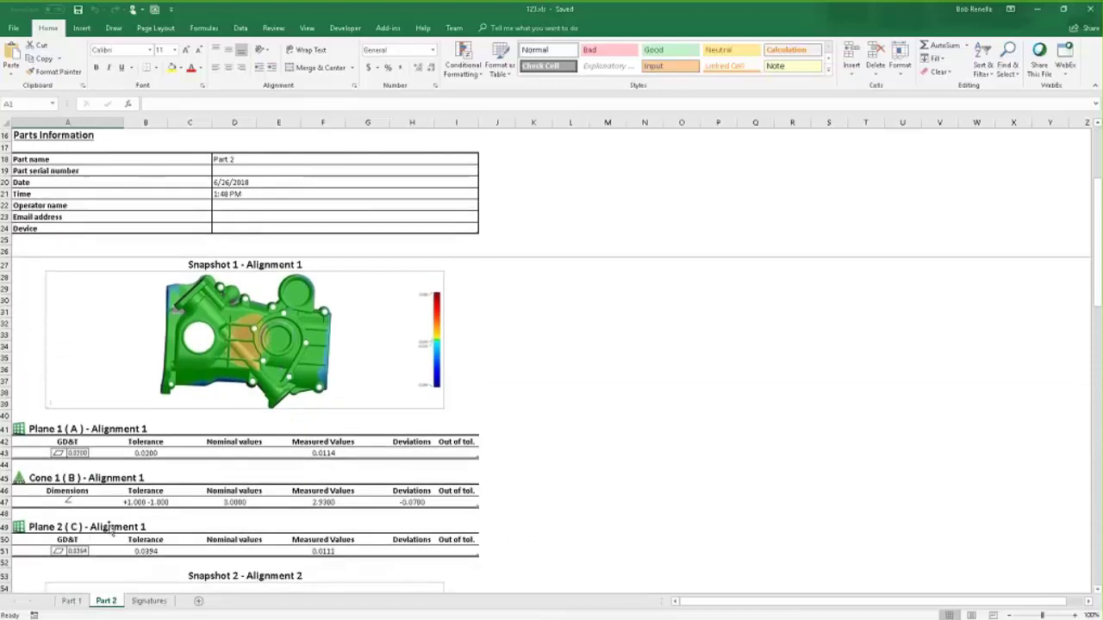
{"action": "scroll", "coordinate": [110, 528], "scroll_direction": "down", "scroll_amount": 4}
{"action": "left_click", "coordinate": [70, 601]}
{"action": "left_click", "coordinate": [106, 601]}
{"action": "scroll", "coordinate": [345, 578], "scroll_direction": "down", "scroll_amount": 3}
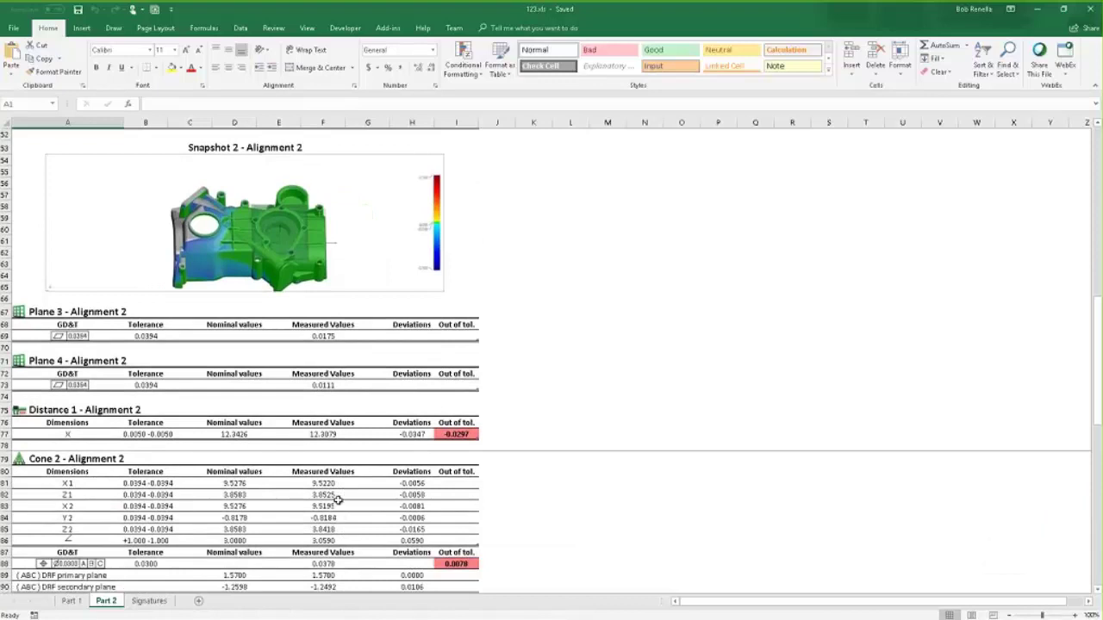
Step: Check the Part 2 Distance 1 results, measured 12.3079, comparing them against the Part 1 sheet
{"action": "left_click", "coordinate": [457, 435]}
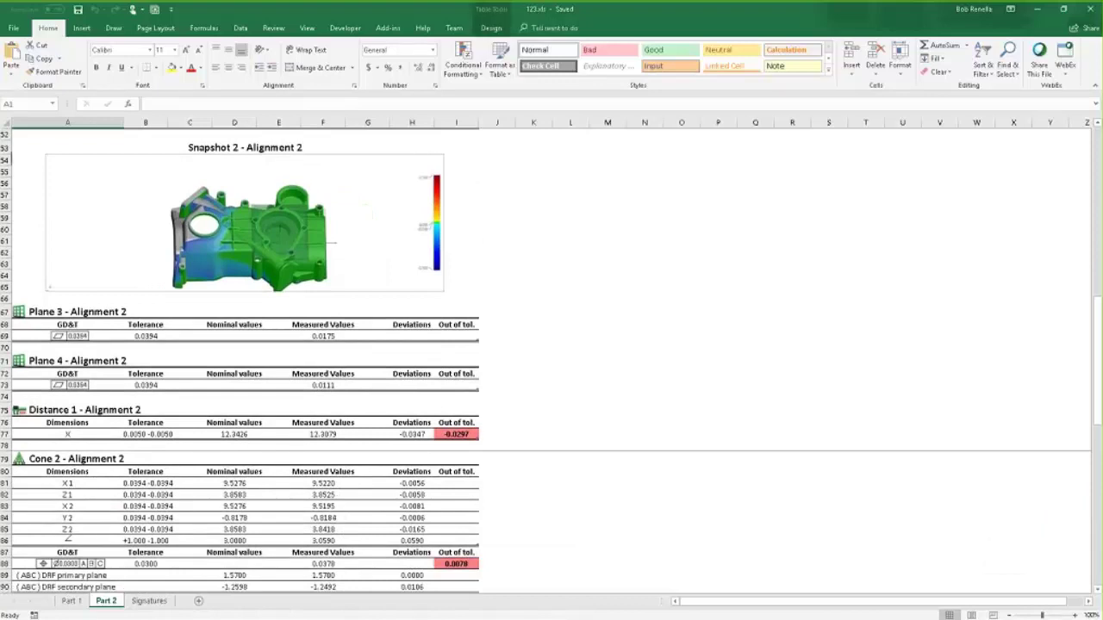
{"action": "left_click", "coordinate": [412, 435]}
{"action": "left_click", "coordinate": [315, 434], "text": "shift"}
{"action": "left_click", "coordinate": [315, 434]}
{"action": "left_click", "coordinate": [70, 600]}
{"action": "left_click", "coordinate": [104, 600]}
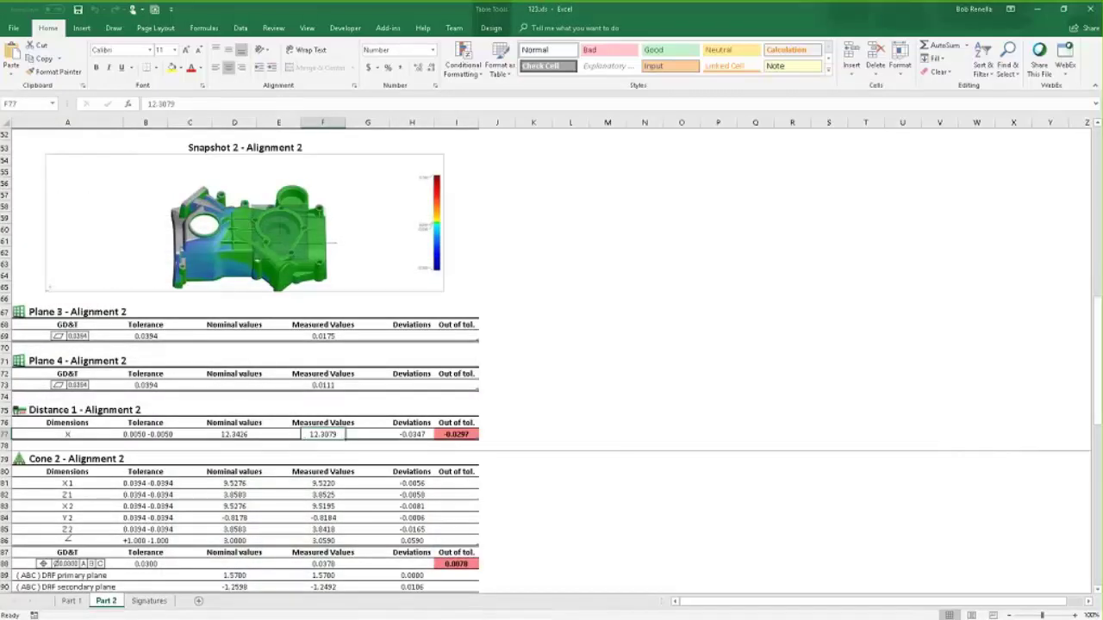
{"action": "left_click", "coordinate": [320, 435]}
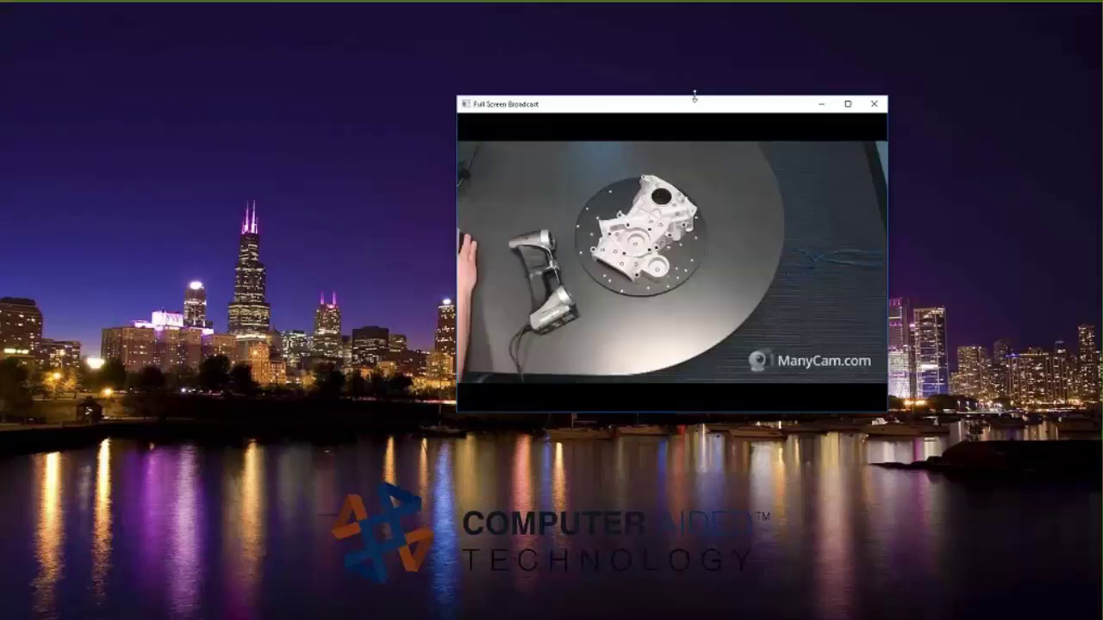
Step: Shift the ManyCam Full Screen Broadcast window left so the scanner and turntable sit centred
{"action": "left_click_drag", "start_coordinate": [694, 97], "coordinate": [584, 107]}
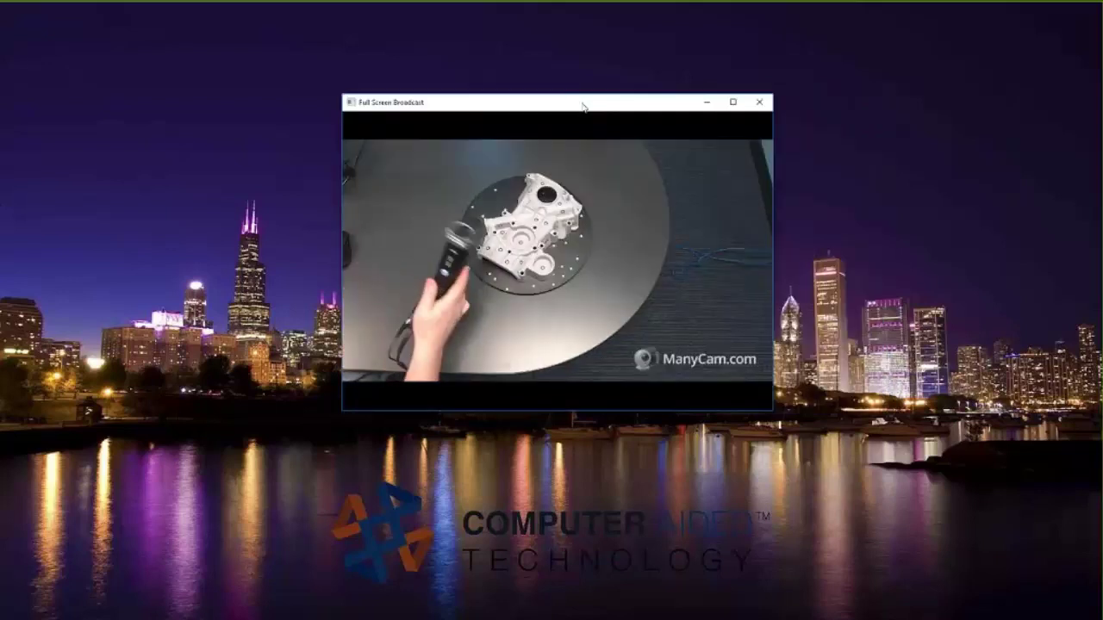